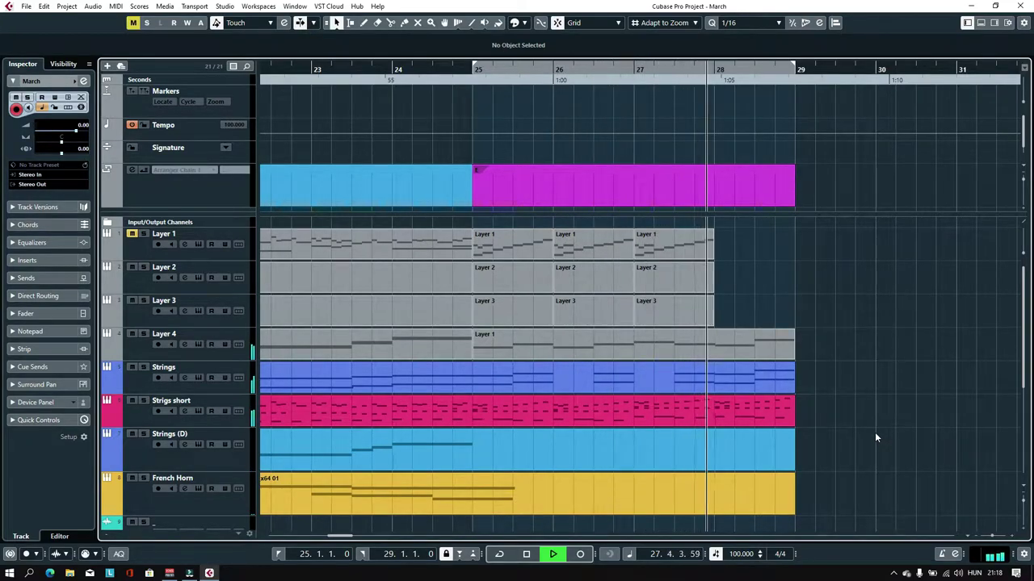
Step: Stop playback and export the Stereo Out mixdown of bars 25 to 29 as an MP3 inserted on a new audio track
scroll(879, 431, "down", 3)
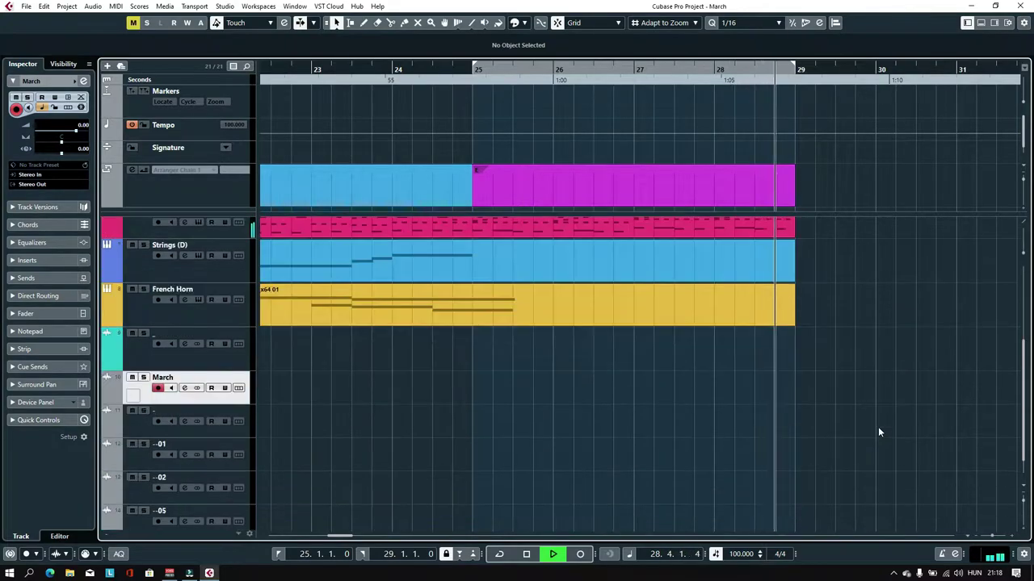
scroll(879, 431, "up", 3)
key("space")
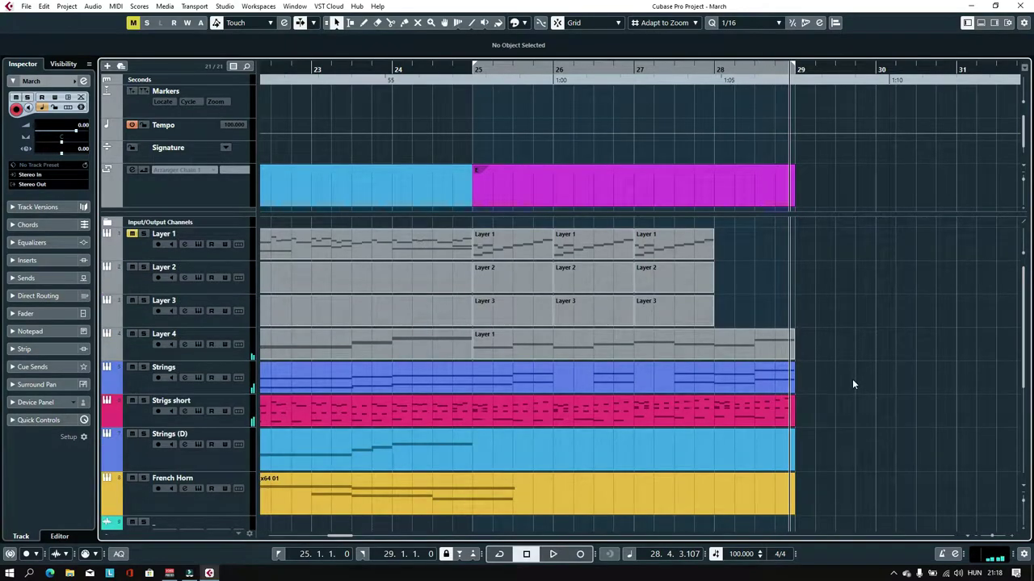
left_click(26, 6)
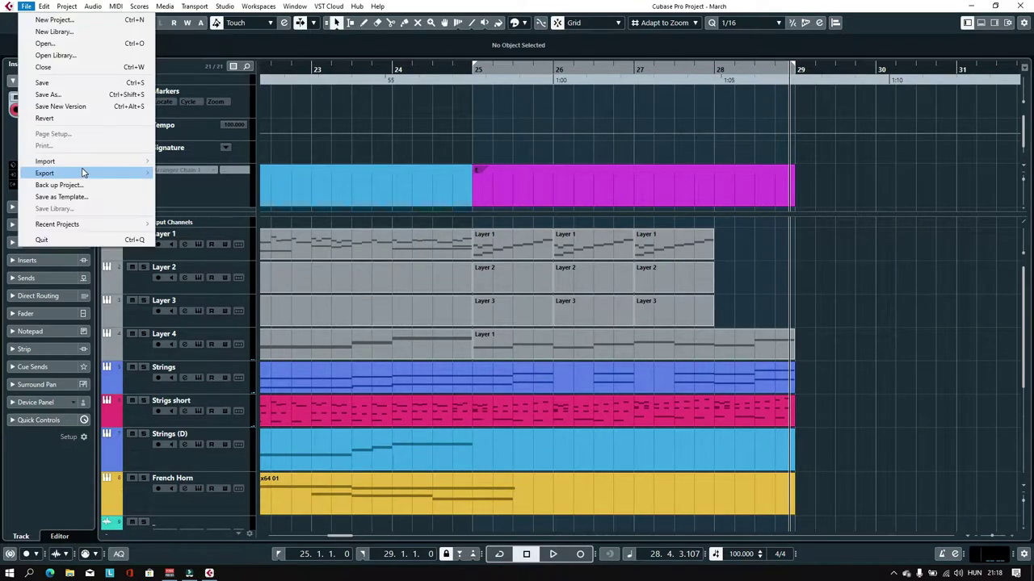
mouse_move(83, 173)
left_click(173, 174)
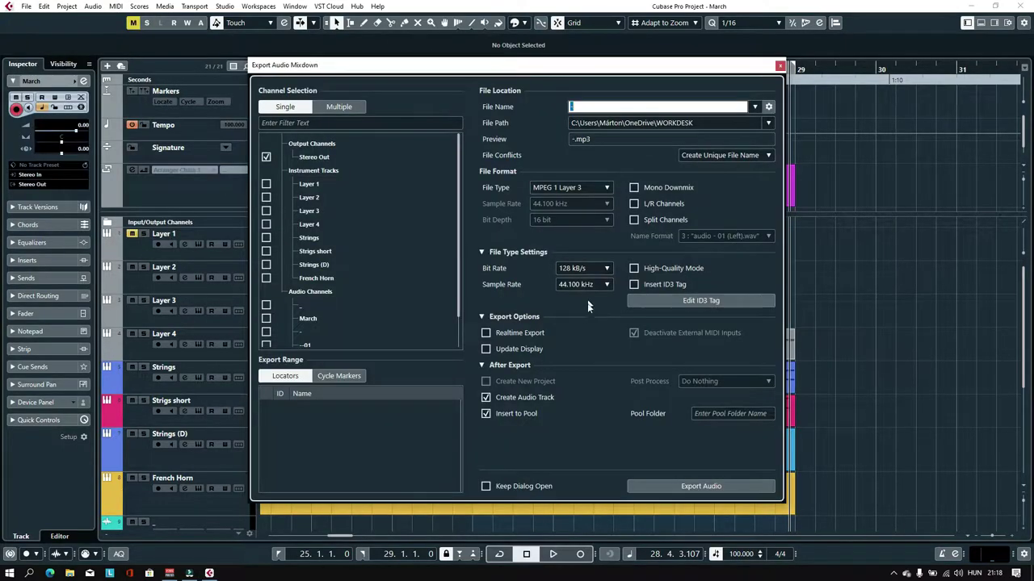
left_click(698, 486)
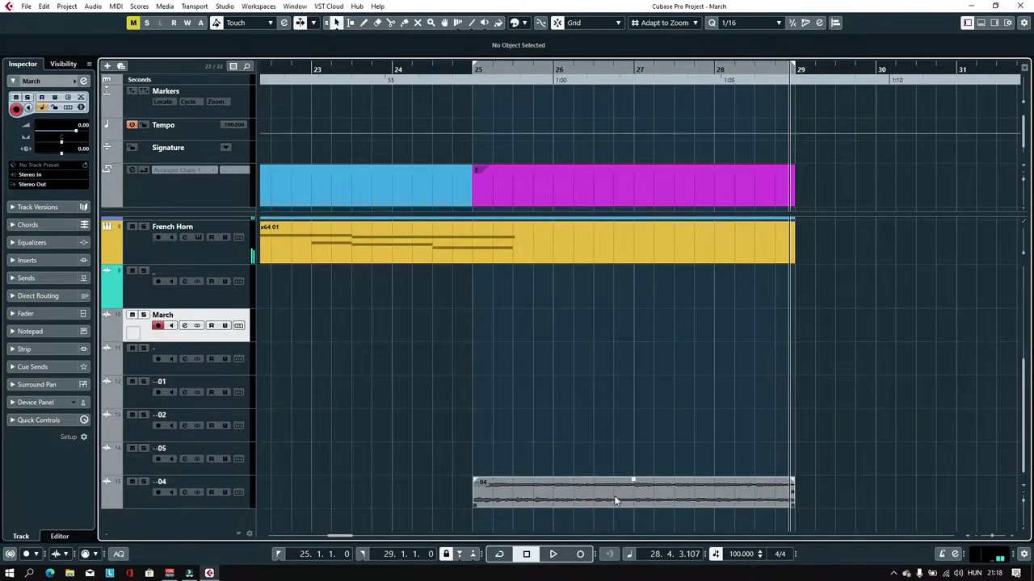
Step: Move the exported mixdown clip from bar 25 so that it starts at bar 30
left_click_drag(610, 500, 901, 501)
scroll(840, 326, "up", 3)
left_click_drag(761, 69, 1013, 71)
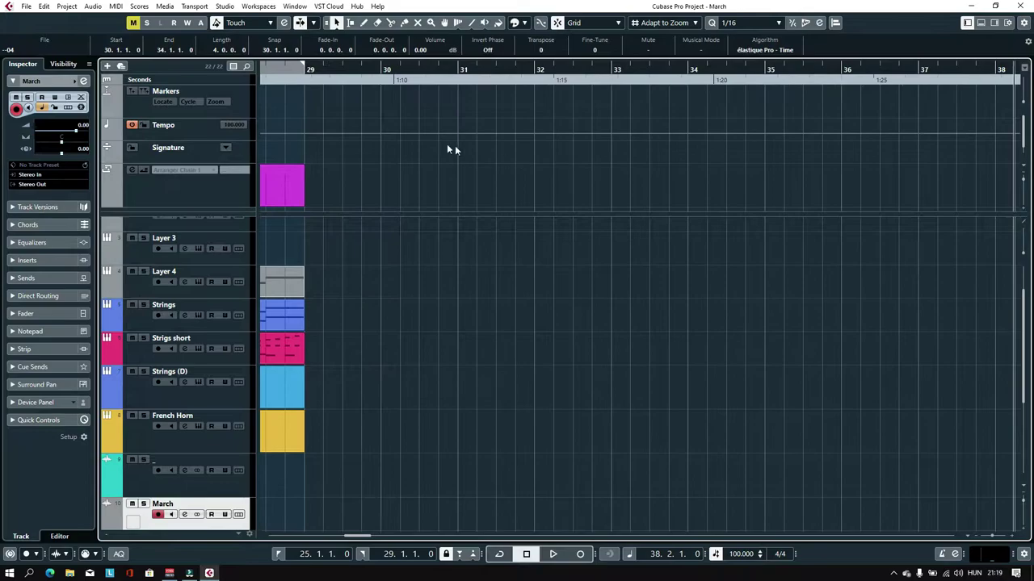
Step: Set the locators from bar 30 to bar 34 and place the playhead at bar 30
left_click_drag(386, 60, 691, 65)
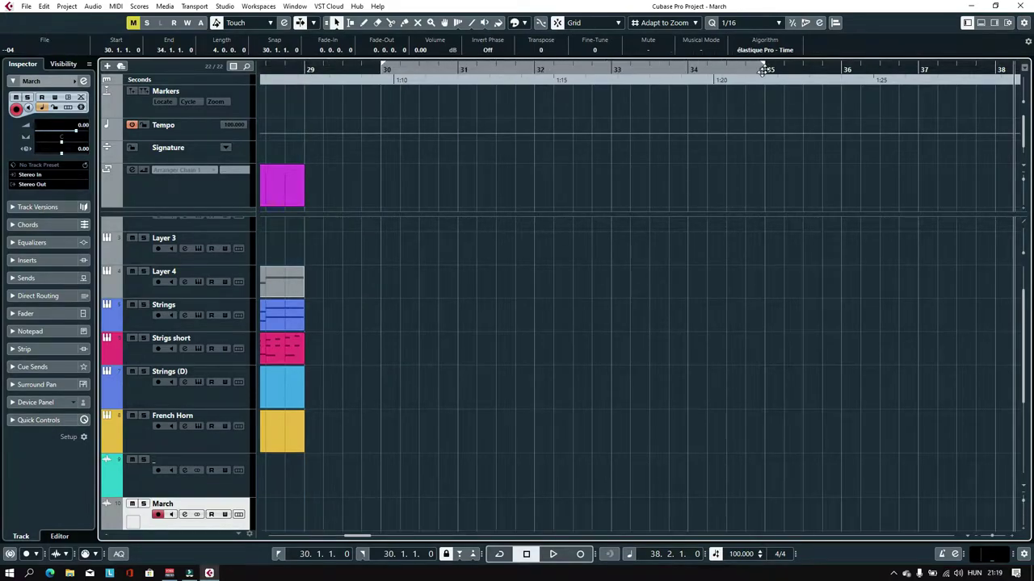
scroll(662, 278, "down", 5)
left_click_drag(763, 70, 704, 74)
scroll(663, 278, "up", 2)
left_click(383, 69)
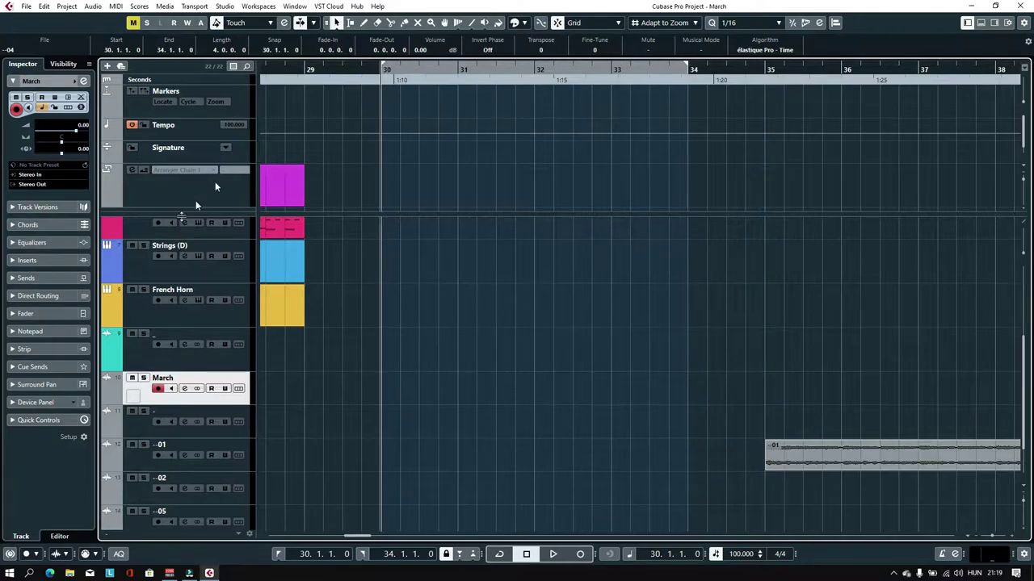
Step: Select the Strings (D) track and play bars 30 to 34 as a repeating cycle
left_click(182, 275)
key("space")
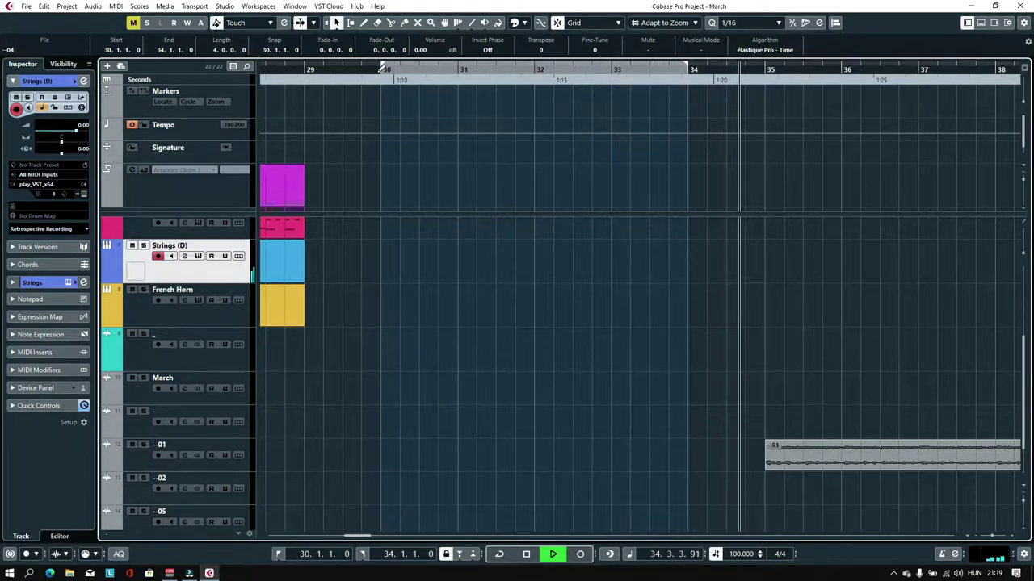
left_click(387, 69)
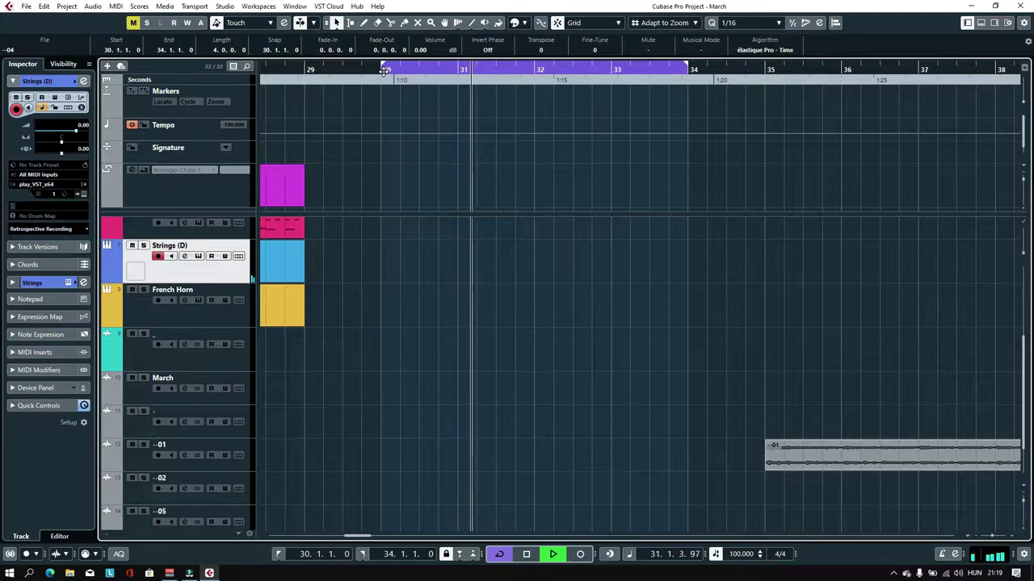
Step: Select the French Horn track and insert its retrospective MIDI recording as a part in bars 30 to 34
left_click(239, 321)
scroll(271, 298, "up", 3)
scroll(271, 298, "down", 3)
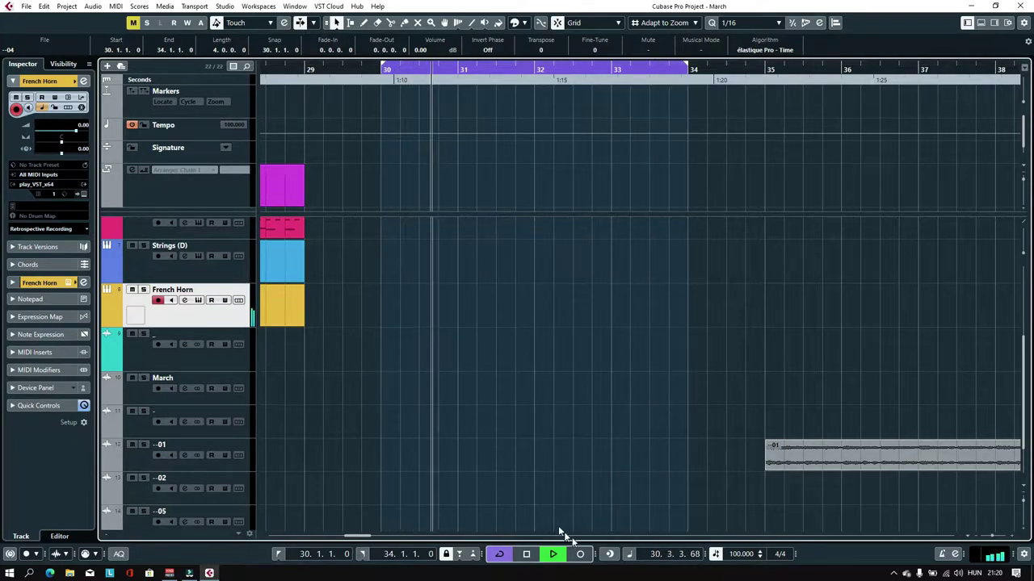
left_click(608, 554)
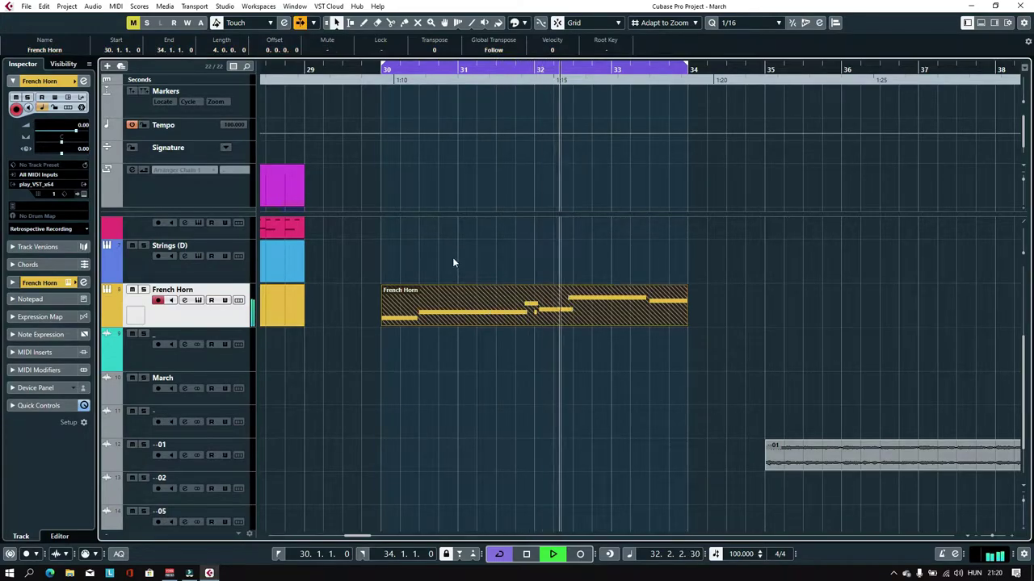
Step: Examine the notes of the new French Horn part in the Key Editor and return to the project window
left_click(450, 310)
double_click(451, 310)
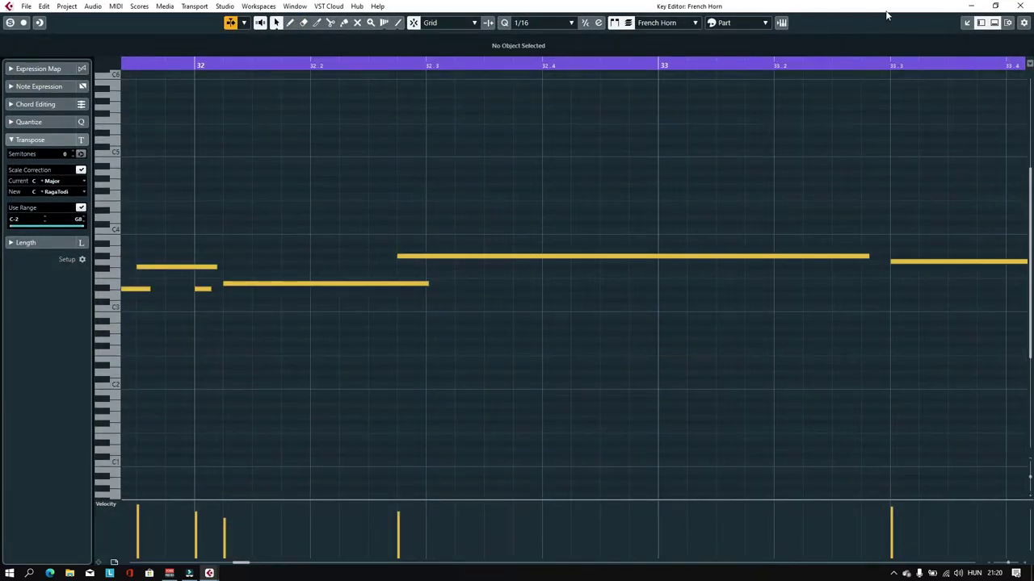
left_click(973, 6)
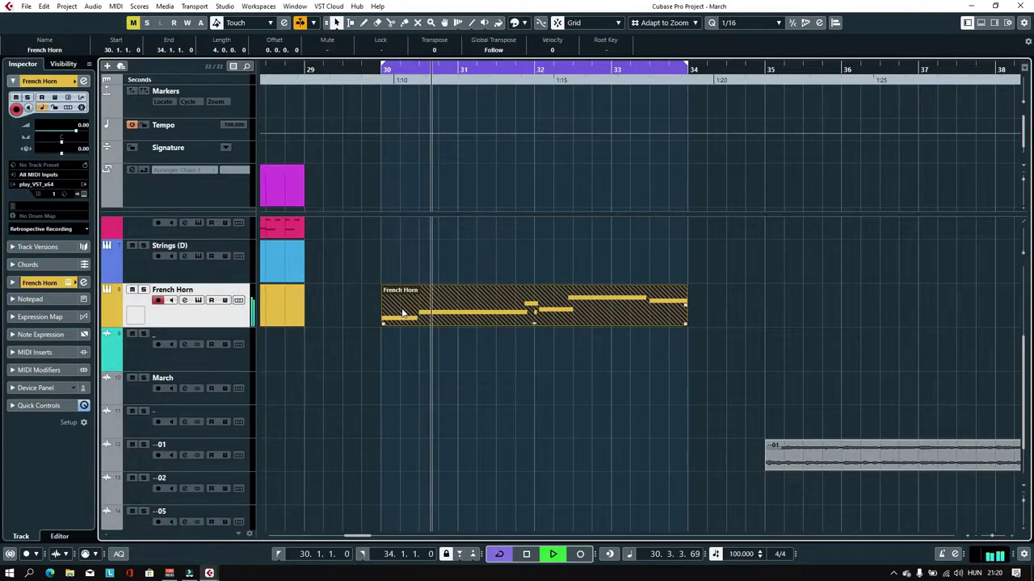
left_click(346, 365)
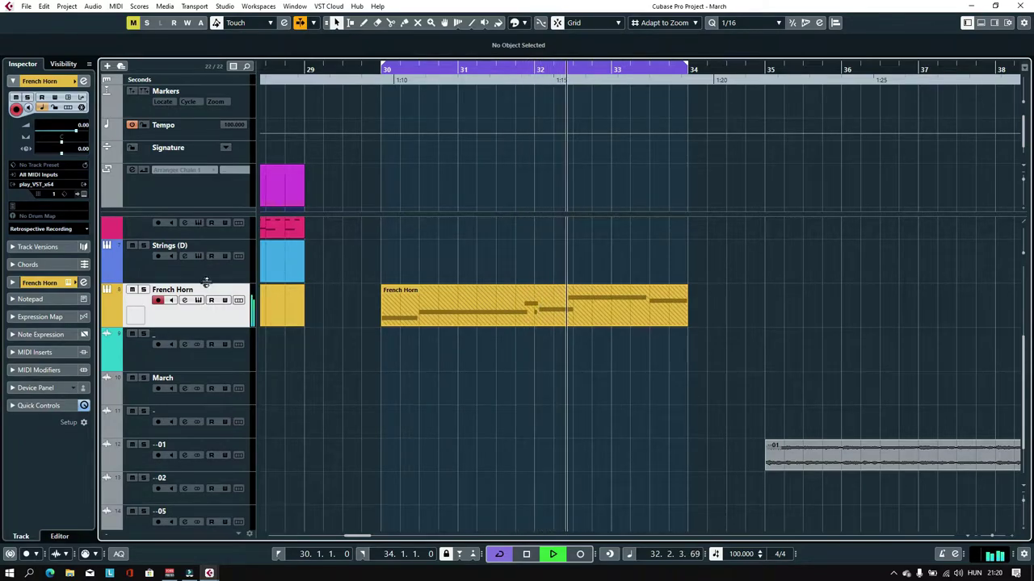
scroll(218, 287, "up", 4)
scroll(310, 343, "down", 4)
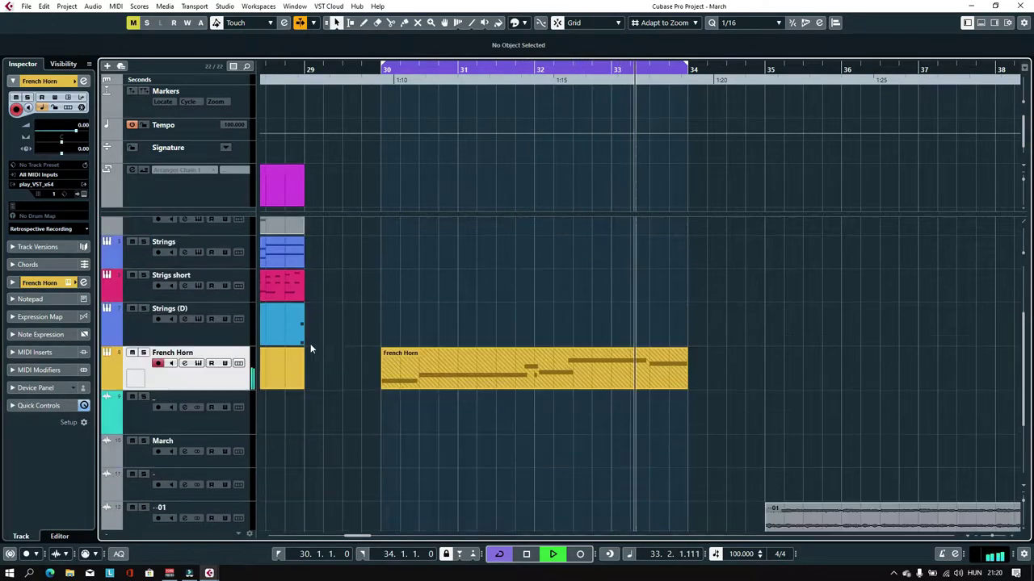
left_click(450, 310)
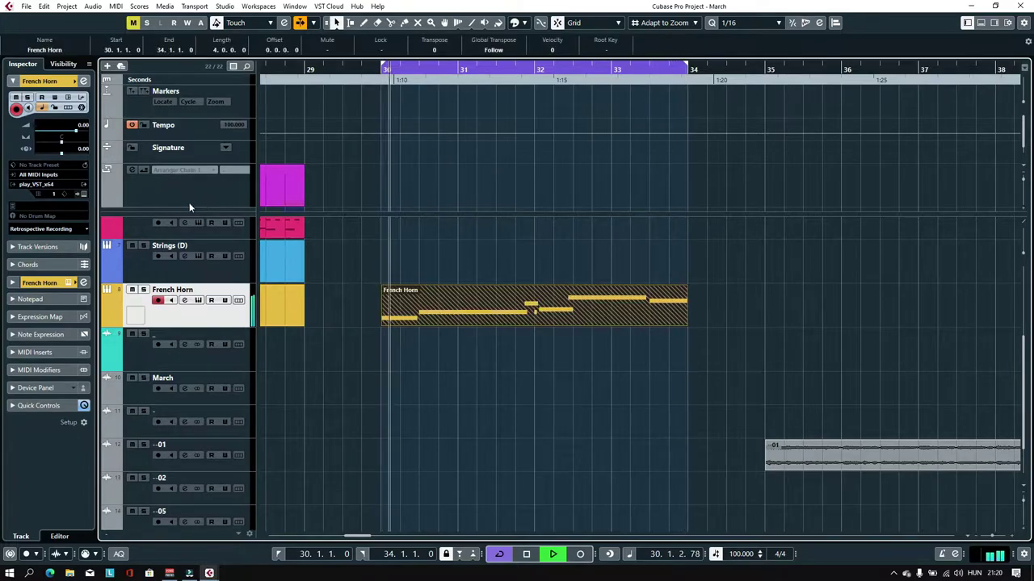
Step: Select the Strings track and insert its retrospective MIDI recording as a part in bars 30 to 34
scroll(218, 277, "up", 4)
left_click(183, 323)
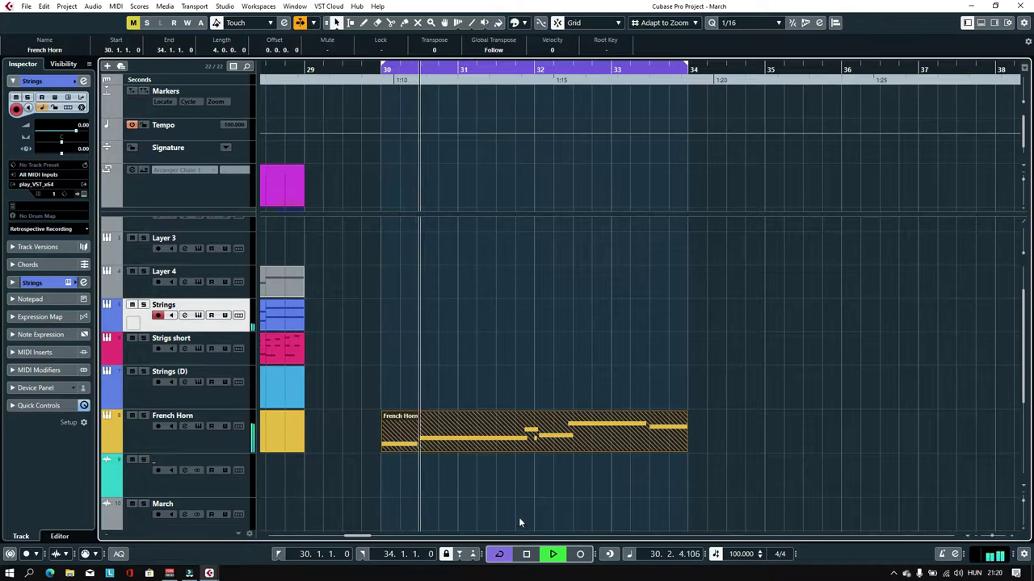
left_click(614, 556)
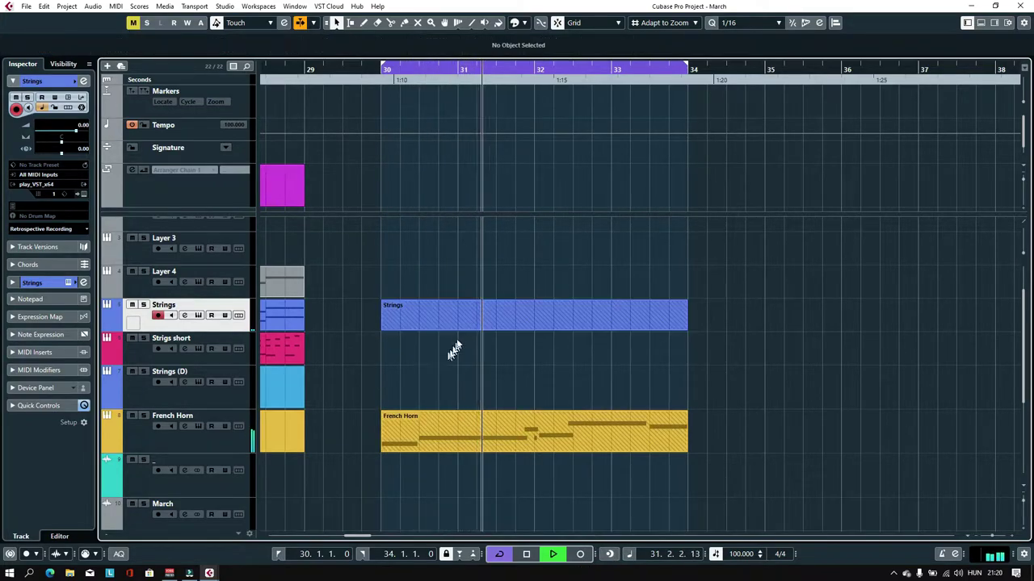
Step: Stop playback and turn off cycle mode for the range from bar 30 to 34
left_click(454, 316)
key("space")
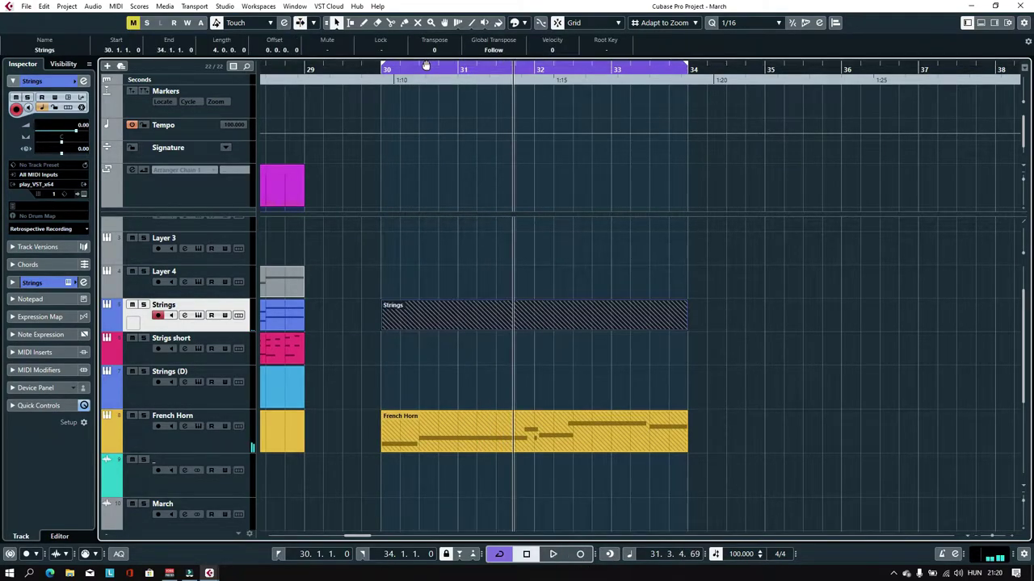
left_click(426, 64)
left_click(422, 105)
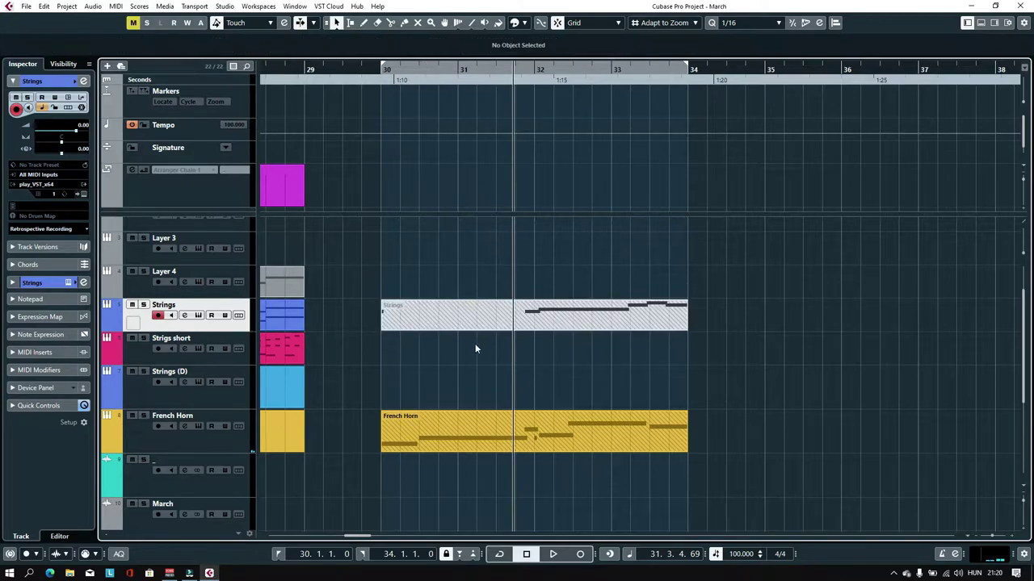
Step: Glue the overlapping Strings parts in bars 30 to 34 together and unmute the resulting part during playback
left_click(457, 327)
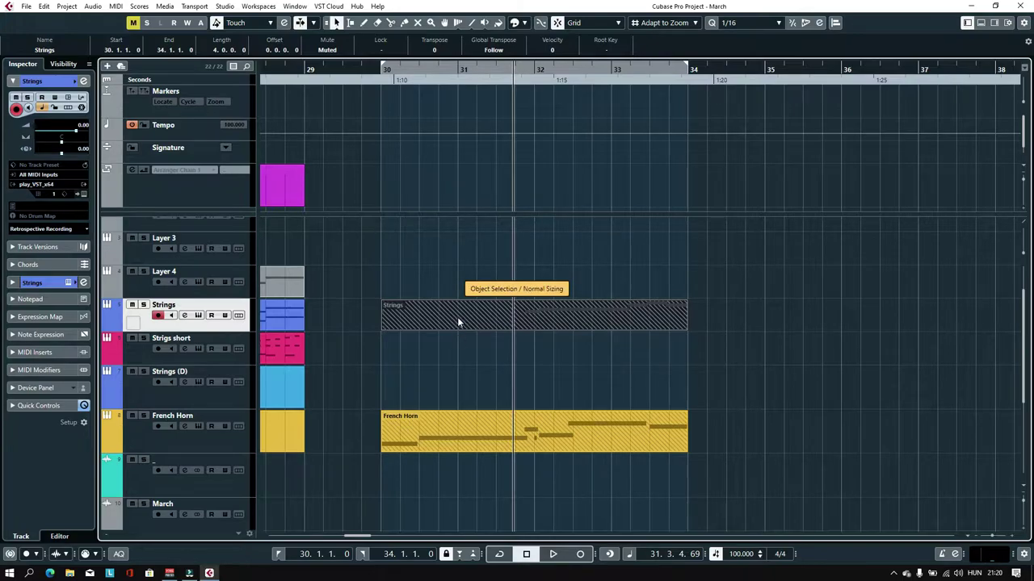
left_click(449, 315)
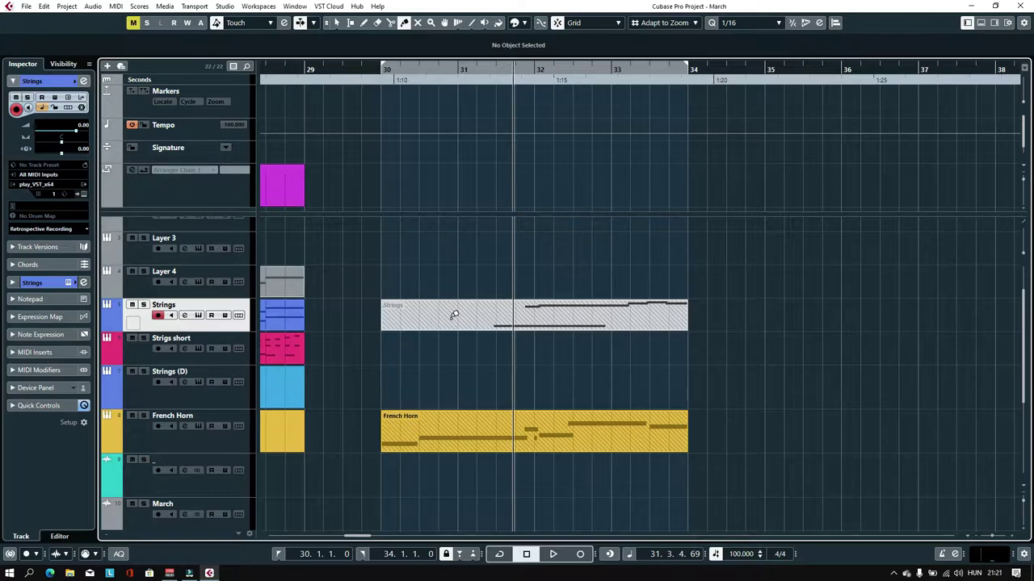
key("space")
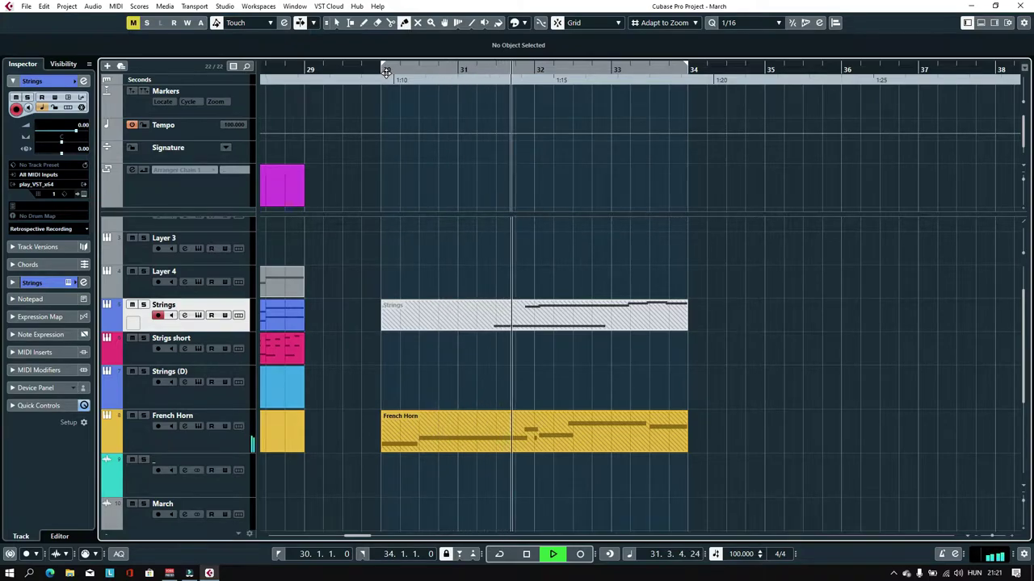
left_click(418, 23)
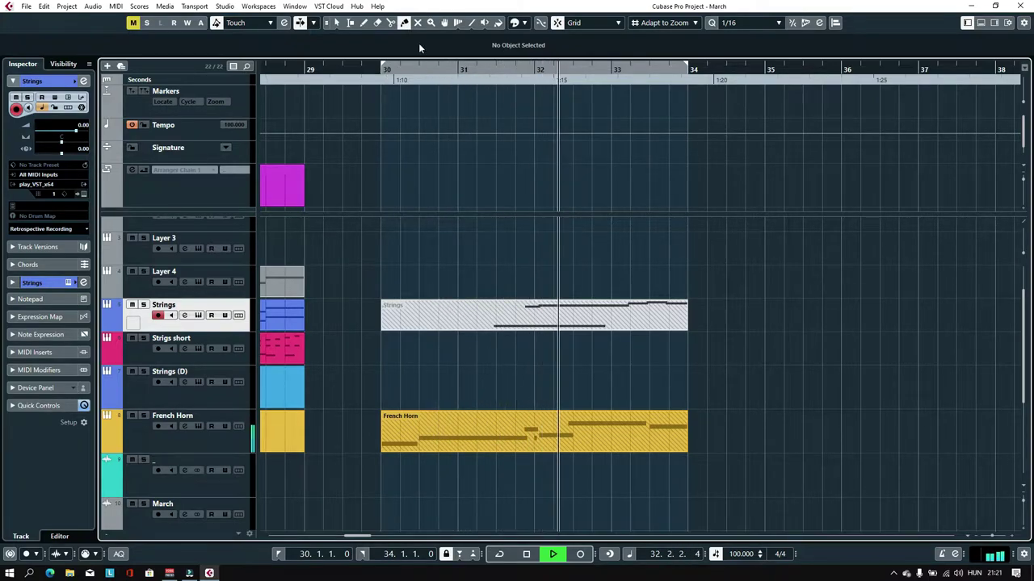
left_click(489, 322)
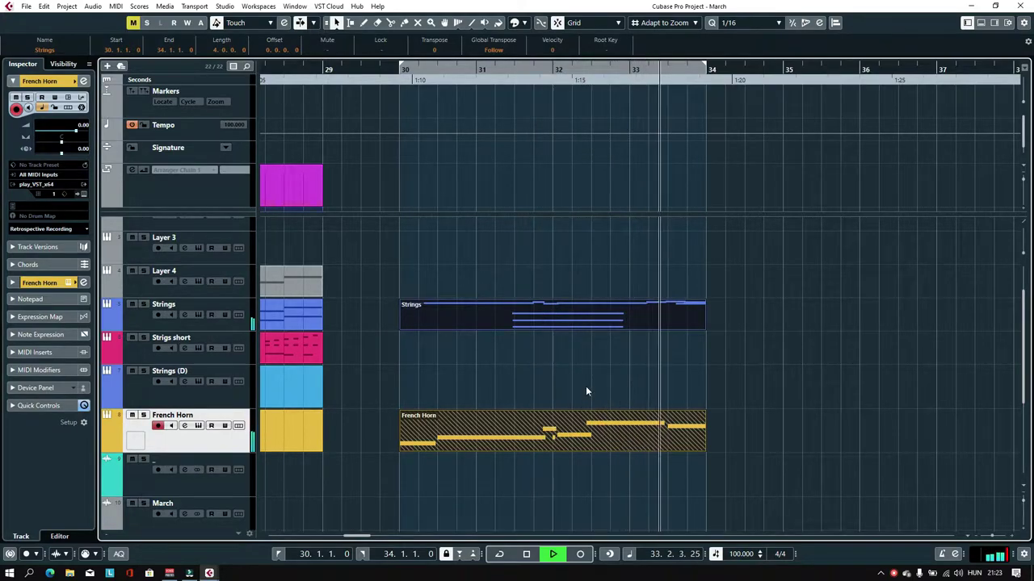
Step: Stop playback, open the Strings and French Horn parts together in the Key Editor and listen to them from bar 30
key("space")
scroll(533, 353, "up", 2)
double_click(471, 381)
left_click_drag(183, 63, 202, 113)
left_click(227, 157)
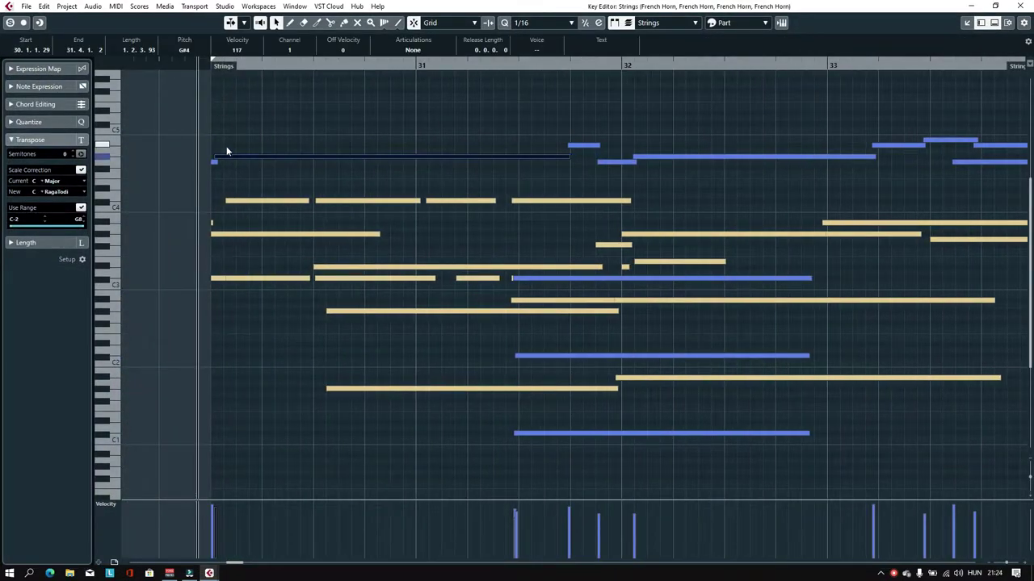
left_click(209, 64)
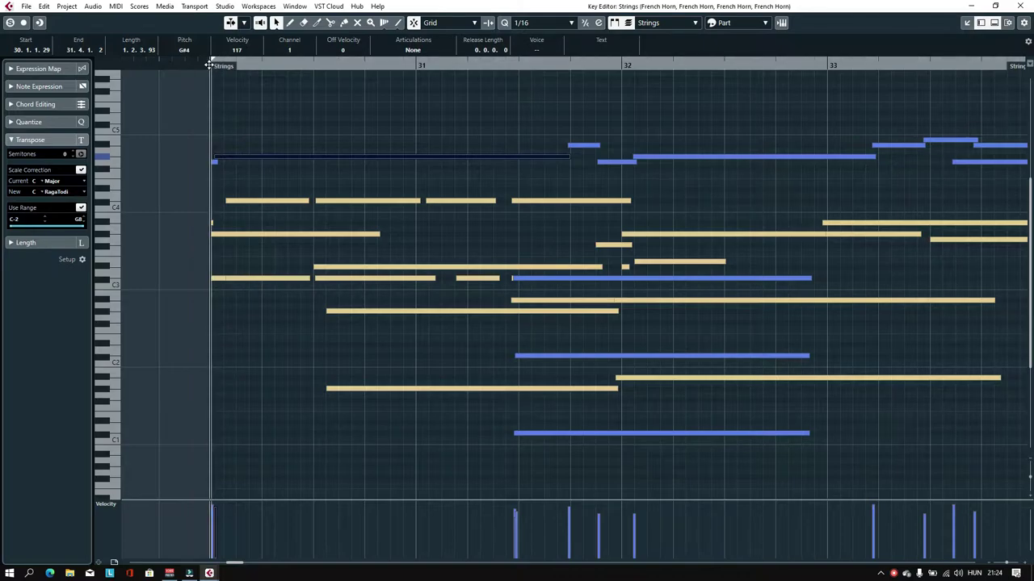
key("space")
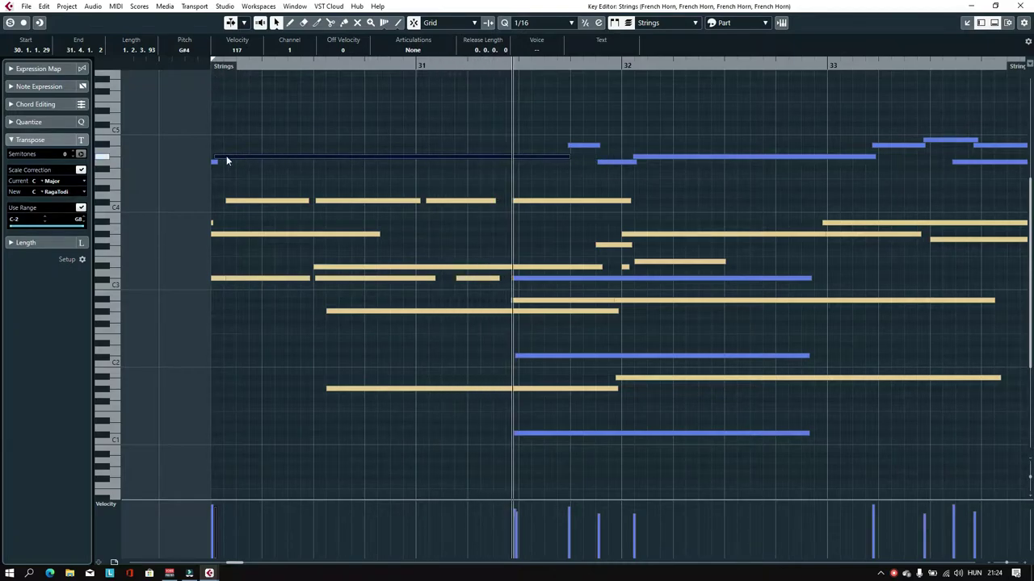
Step: Align the Strings melody notes to the grid: A#4 from 31.4.1 to 31.4.4, G4 ending at bar 32, and the following G#4 starting at 32.1.1
left_click(570, 146)
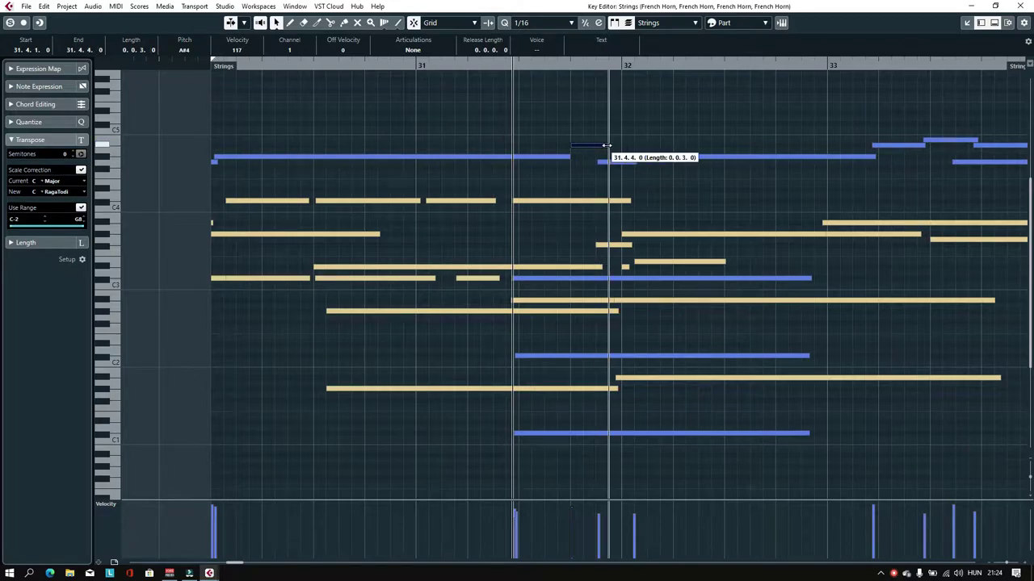
left_click(602, 163)
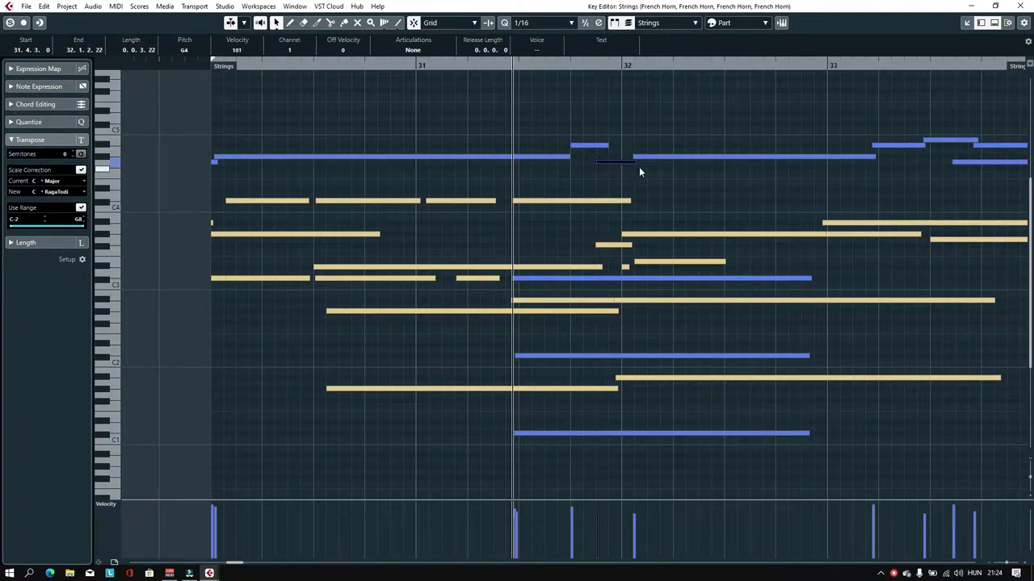
left_click_drag(634, 159, 623, 160)
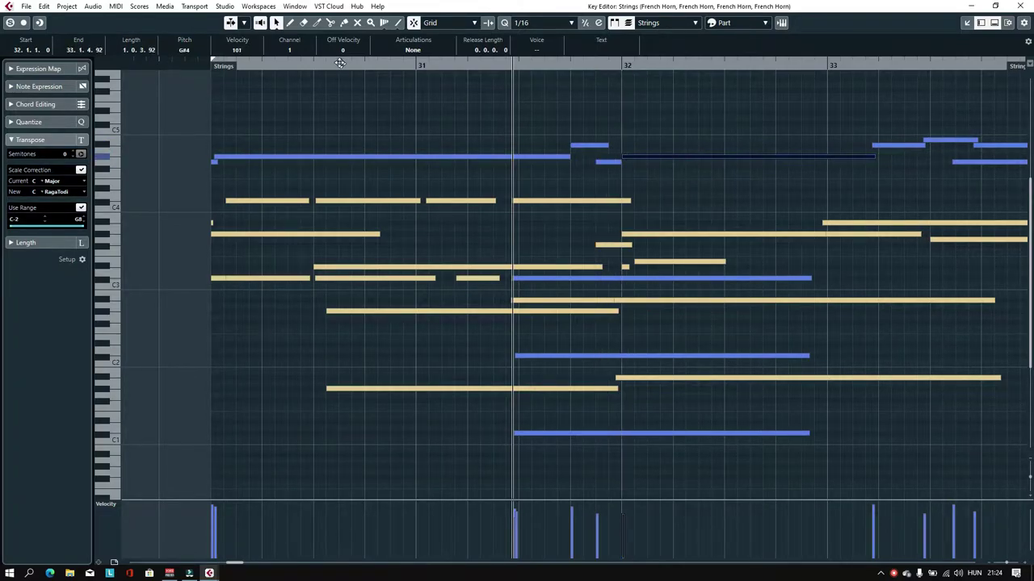
Step: Play the passage from bar 30, shorten the A#4 note to end at 31.4.3, and return to the project window
left_click(209, 67)
key("space")
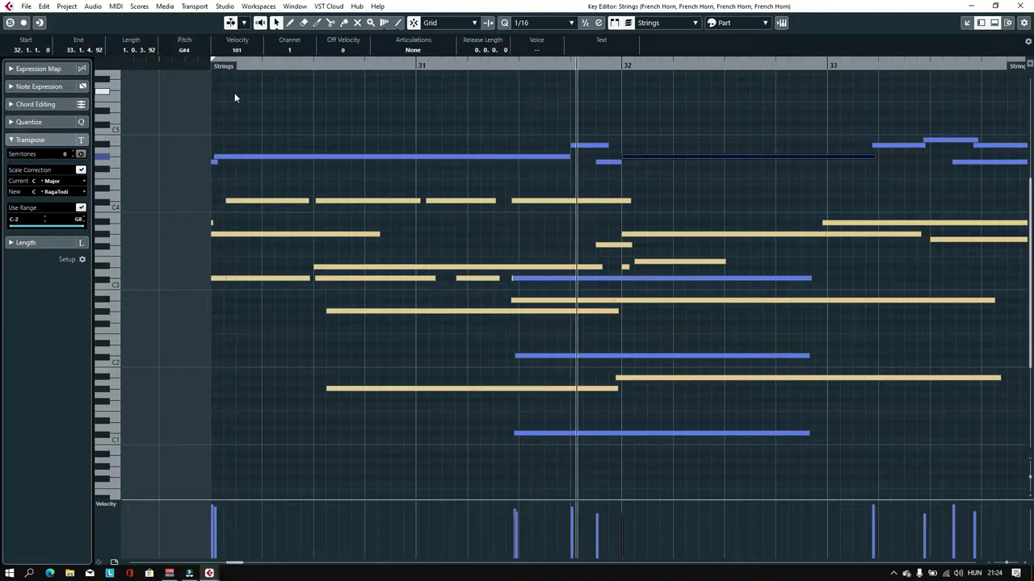
left_click_drag(605, 147, 595, 147)
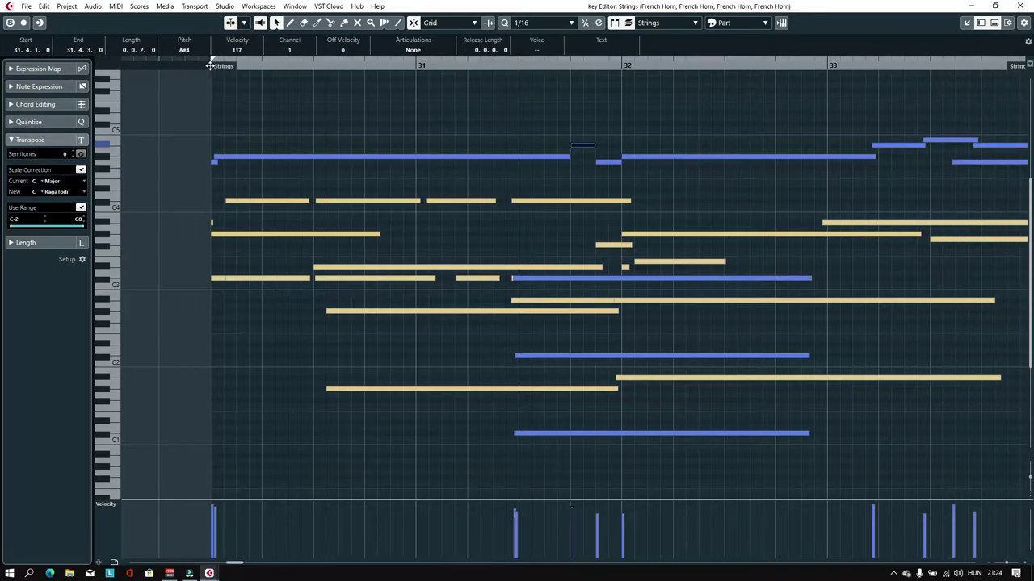
left_click(977, 7)
left_click(517, 384)
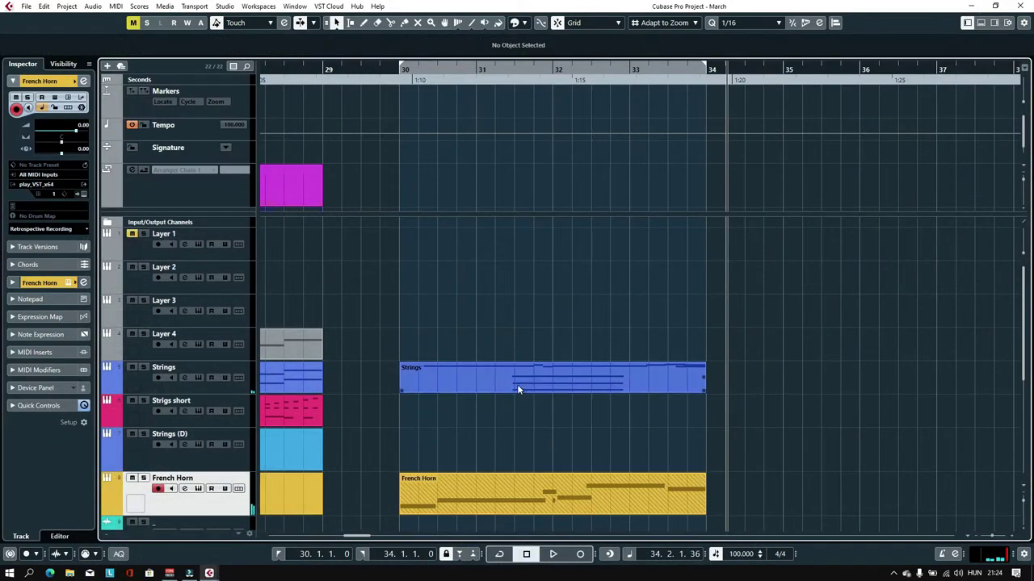
Step: Open the Strings part in the Key Editor and fit its opening G4 from 30.1.1 to 30.1.2, with the next note starting there
double_click(515, 382)
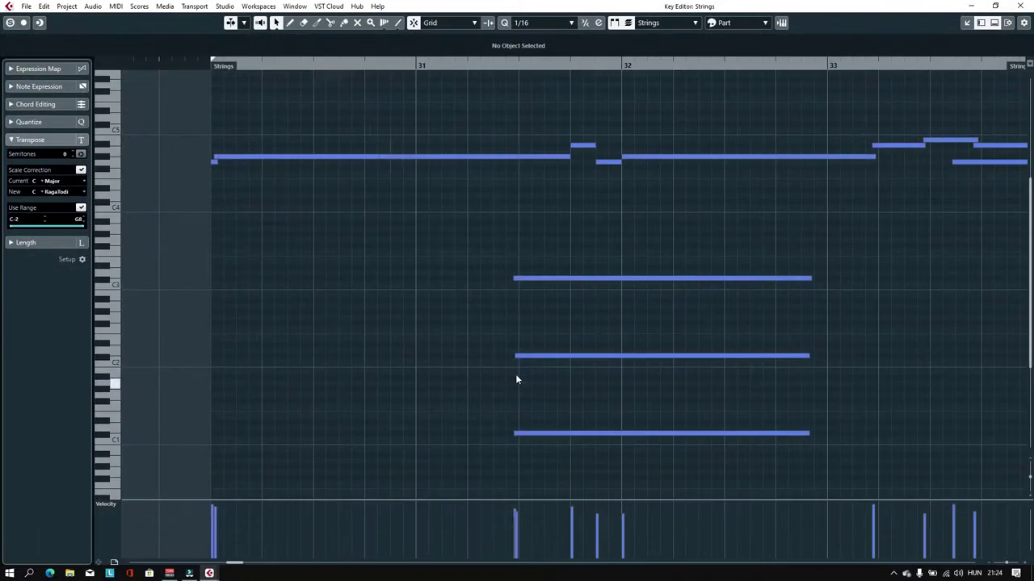
left_click(207, 65)
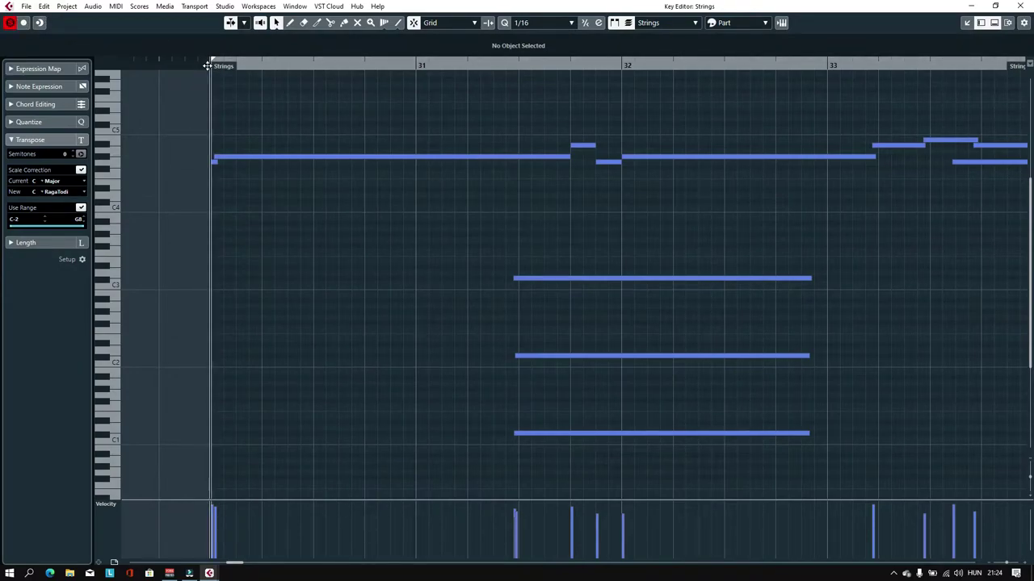
key("space")
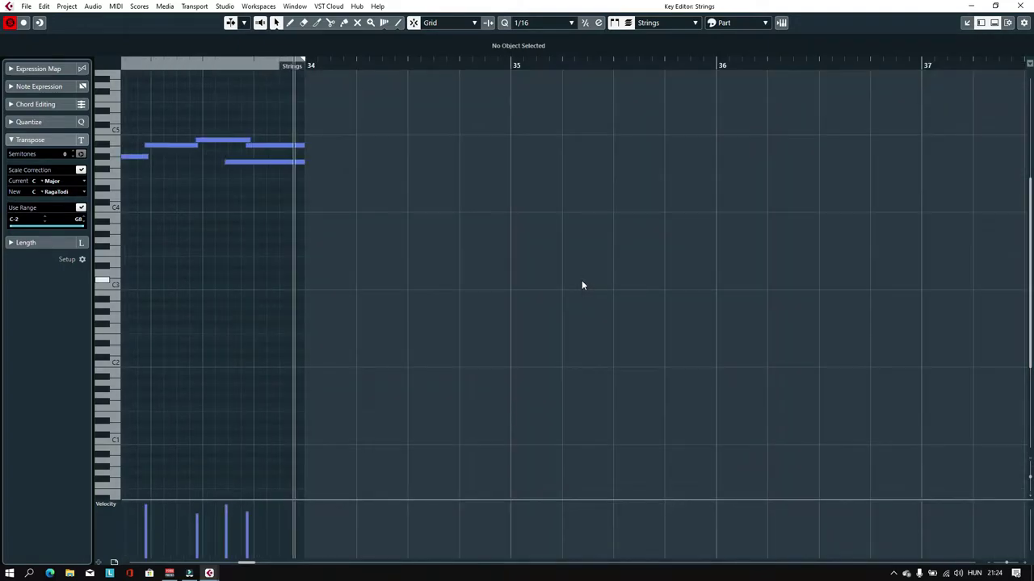
left_click_drag(213, 65, 226, 98)
left_click_drag(238, 157, 248, 157)
Step: Mute the three long low notes in bars 31 and 32 during playback and replay the passage from bar 30
key("space")
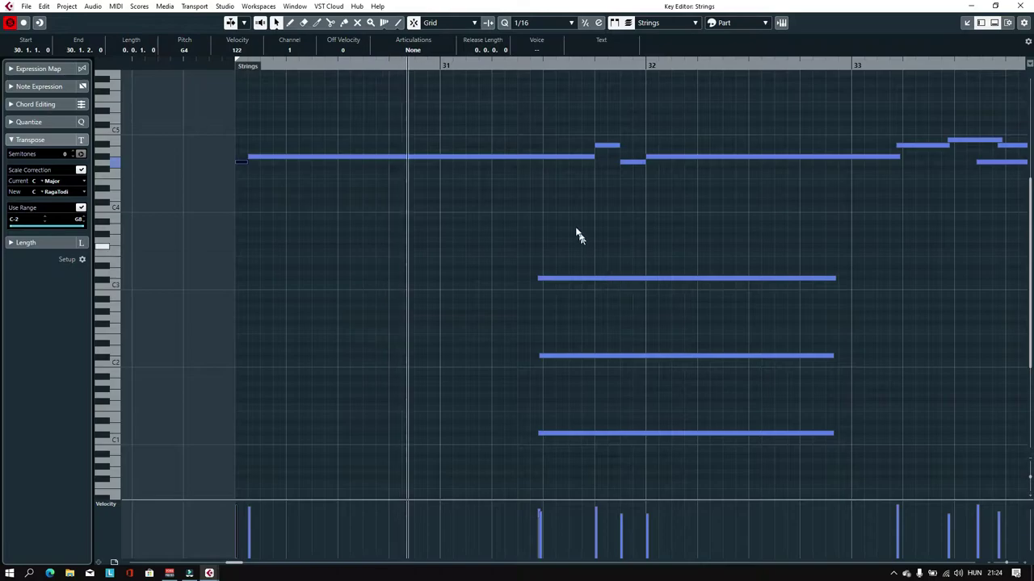
left_click(356, 23)
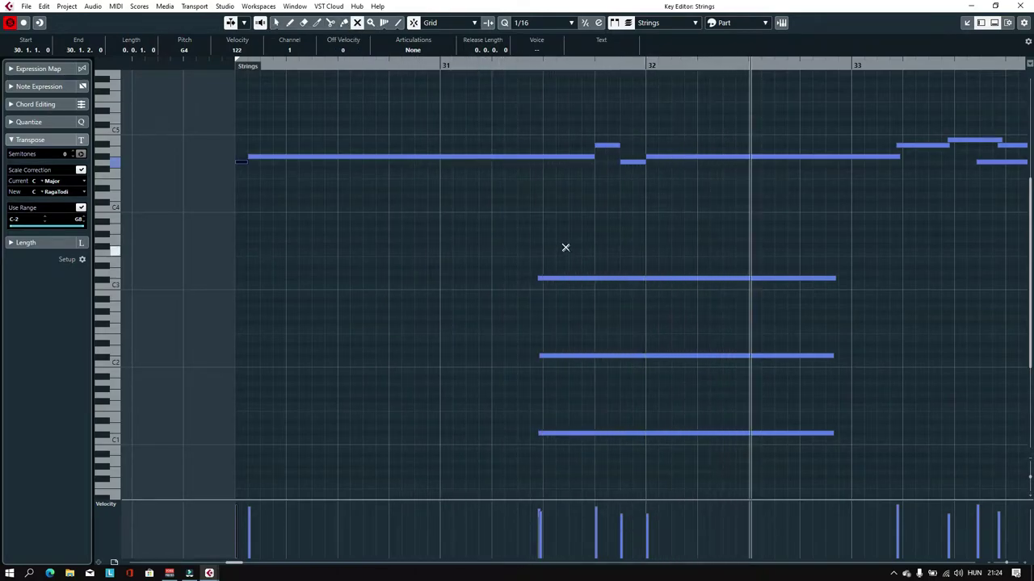
left_click_drag(565, 247, 658, 444)
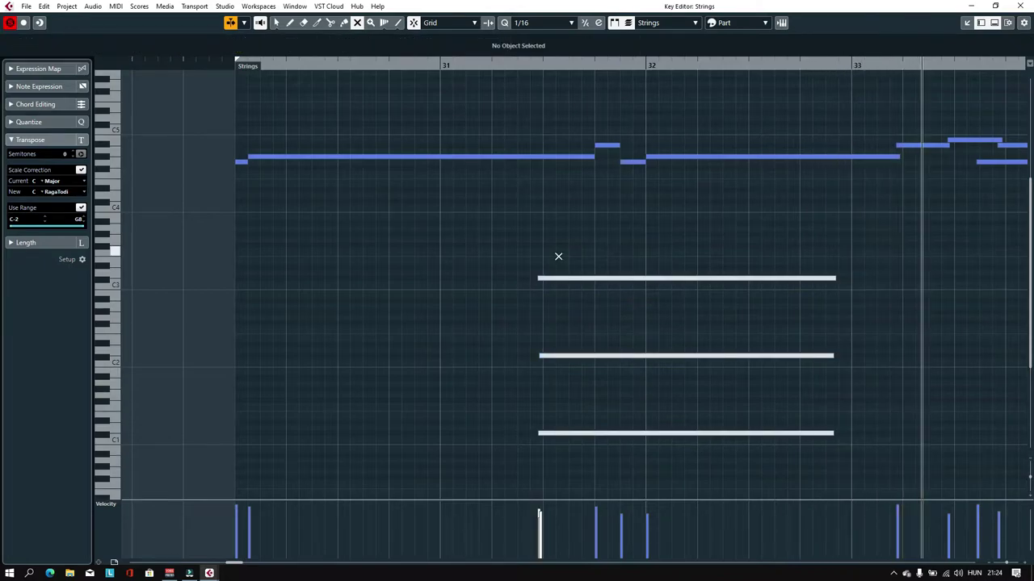
key("1")
left_click(231, 65)
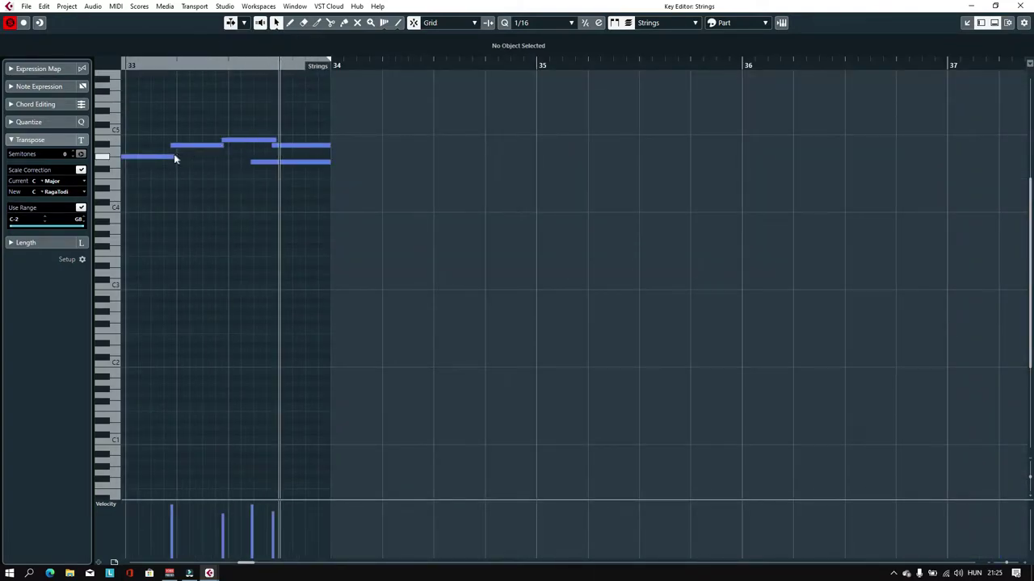
Step: Align the Strings notes in bar 33, using 1/8 Triplet quantize for the last three, with the final A#4 from 33.4.2.40 to 34.1.1
left_click_drag(173, 156, 230, 140)
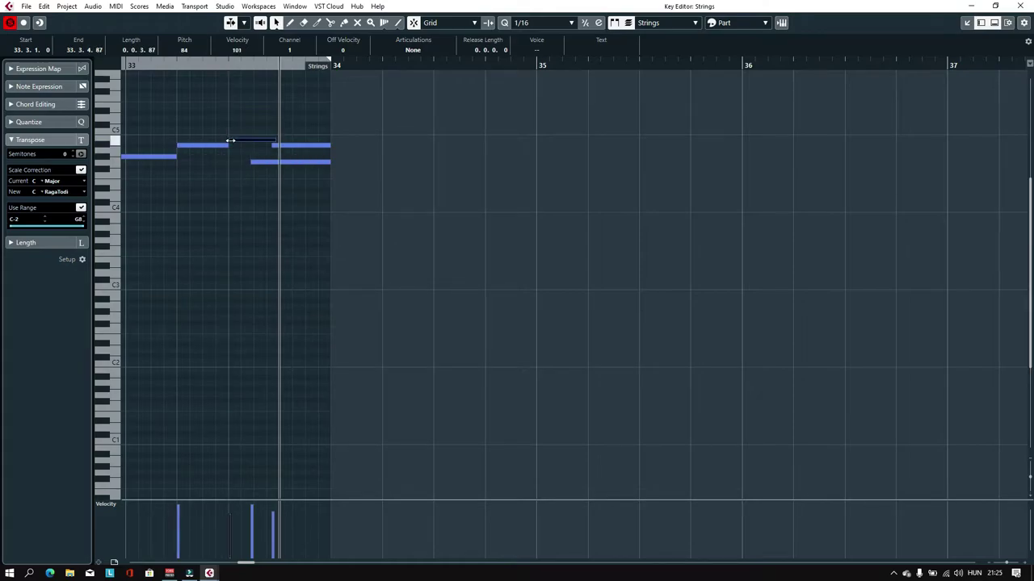
left_click(573, 24)
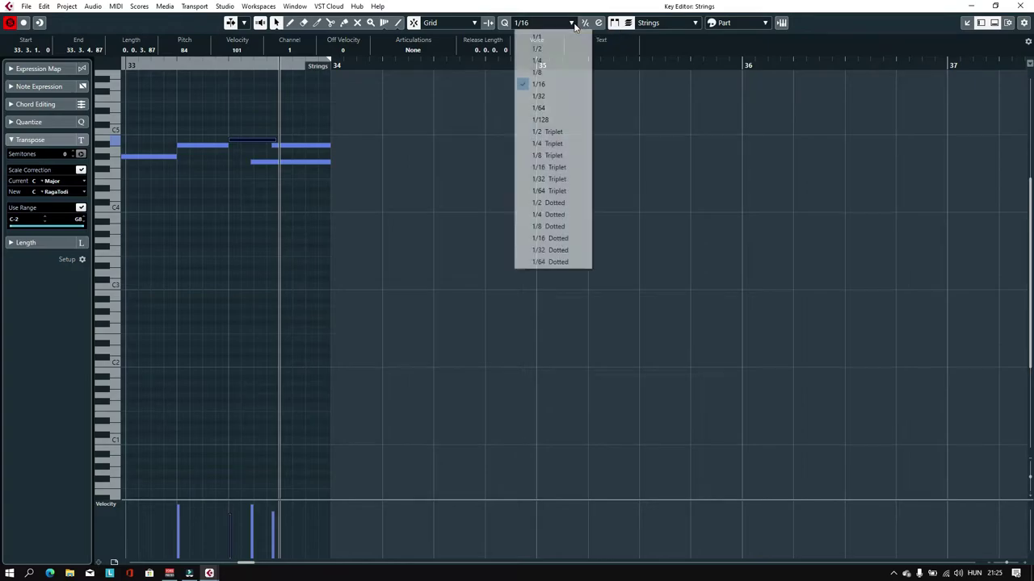
left_click(554, 156)
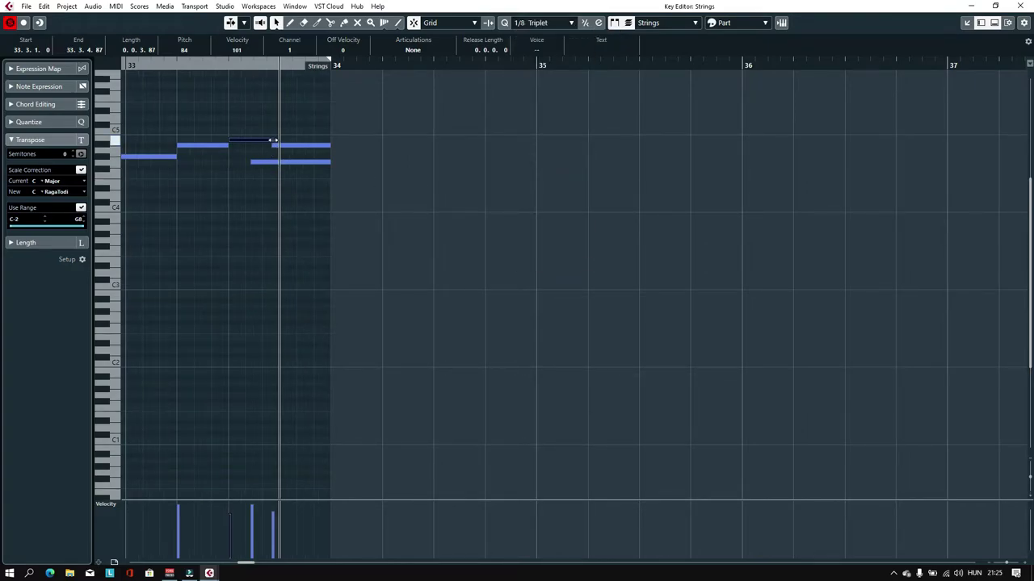
left_click_drag(272, 141, 256, 141)
left_click_drag(253, 163, 297, 145)
left_click_drag(188, 66, 237, 86)
key("space")
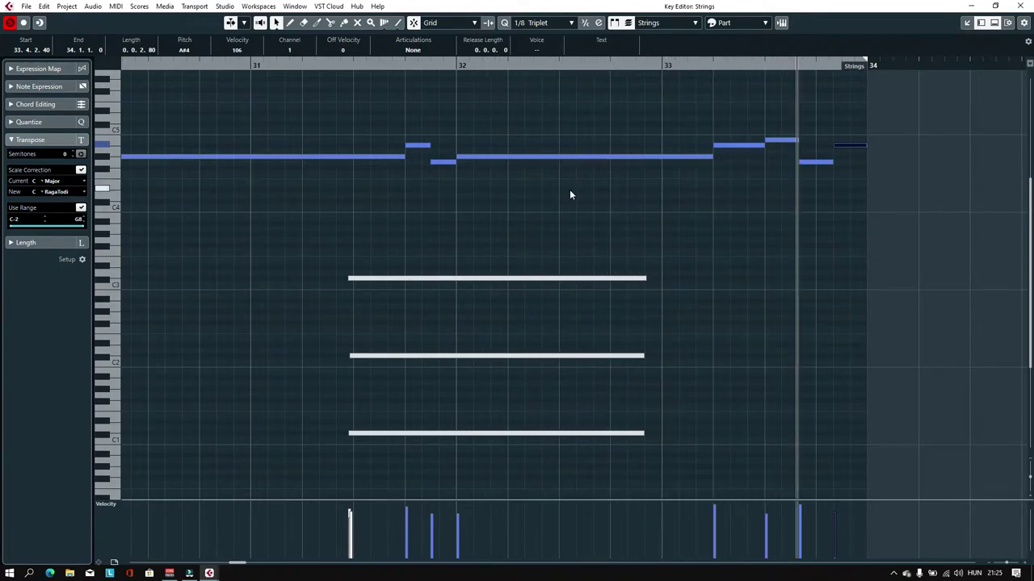
Step: Listen to the edited Strings melody in the Key Editor, return to the project window and play from bar 30
left_click_drag(177, 66, 254, 97)
key("g")
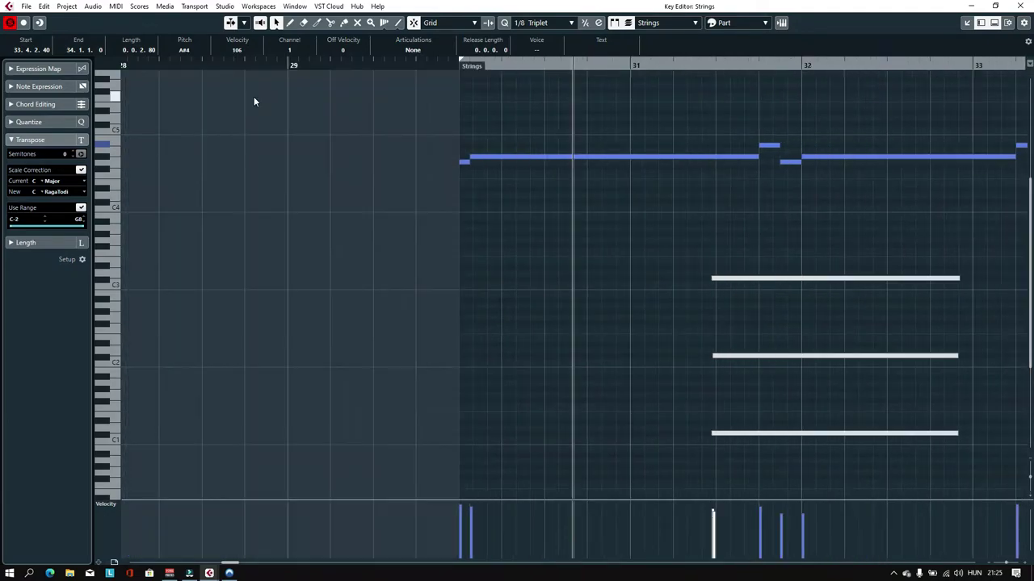
key("g")
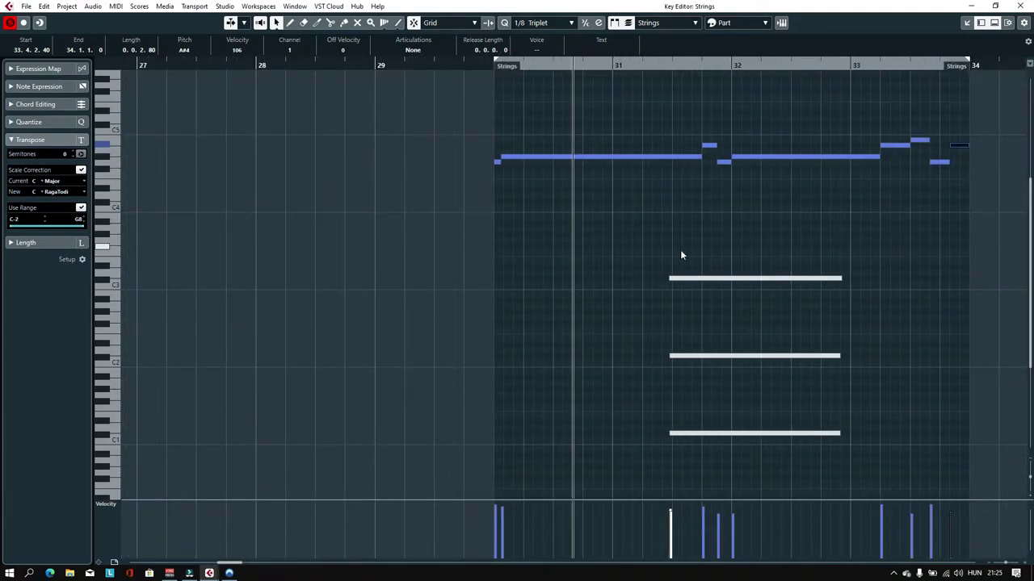
left_click(972, 7)
left_click(442, 437)
left_click(395, 71)
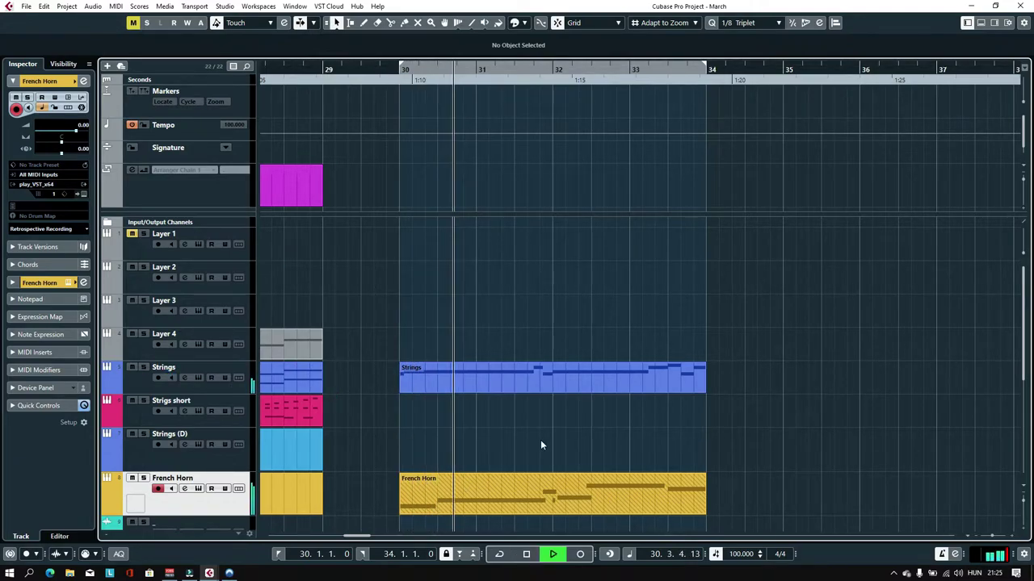
Step: Stop playback and repeat the four-bar --04 audio clip twice, filling bars 34 to 42
scroll(541, 439, "down", 3)
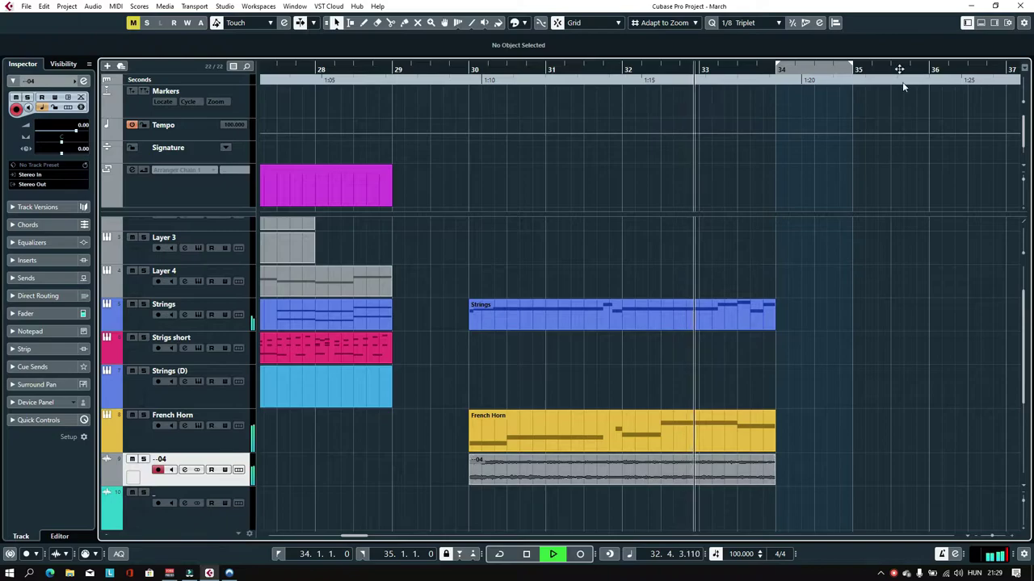
left_click_drag(812, 69, 965, 69)
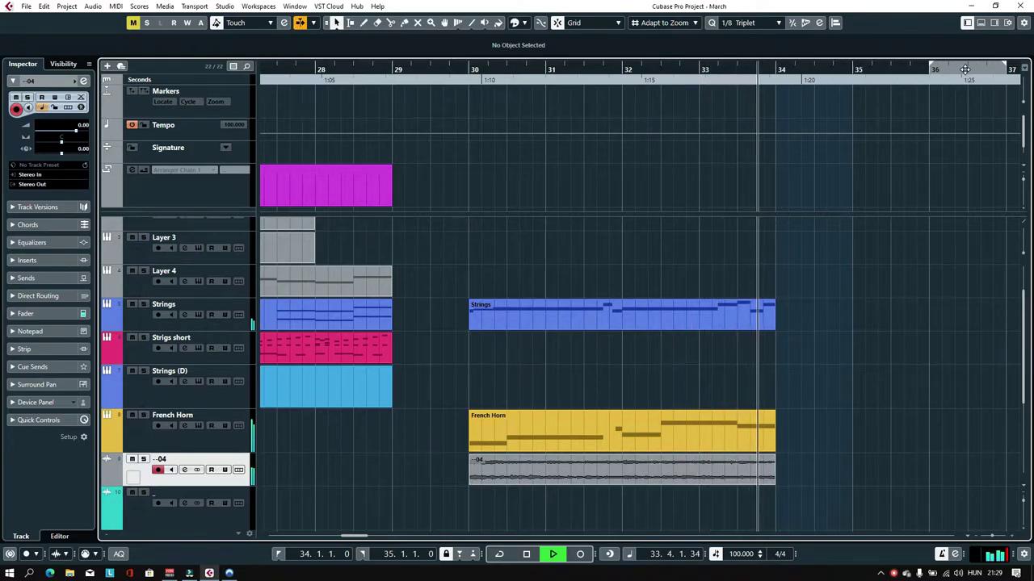
key("space")
left_click(618, 479)
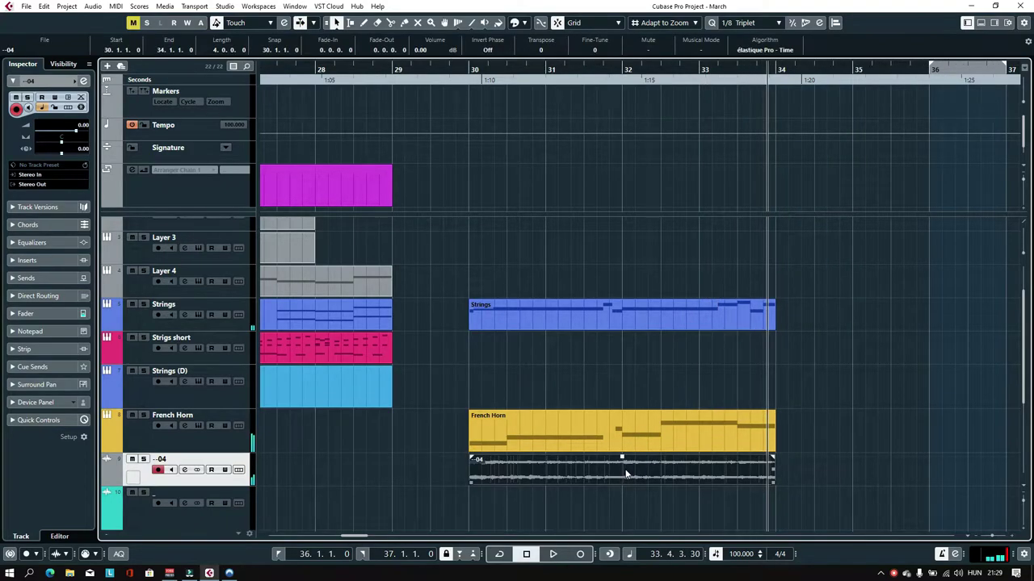
key("ctrl+d")
key("ctrl+d")
Step: Duplicate the four-bar Strings part from bar 30 twice so it continues up to bar 42
mouse_move(296, 67)
left_mouse_down()
mouse_move(256, 85)
mouse_move(286, 84)
left_mouse_up()
left_click(394, 306)
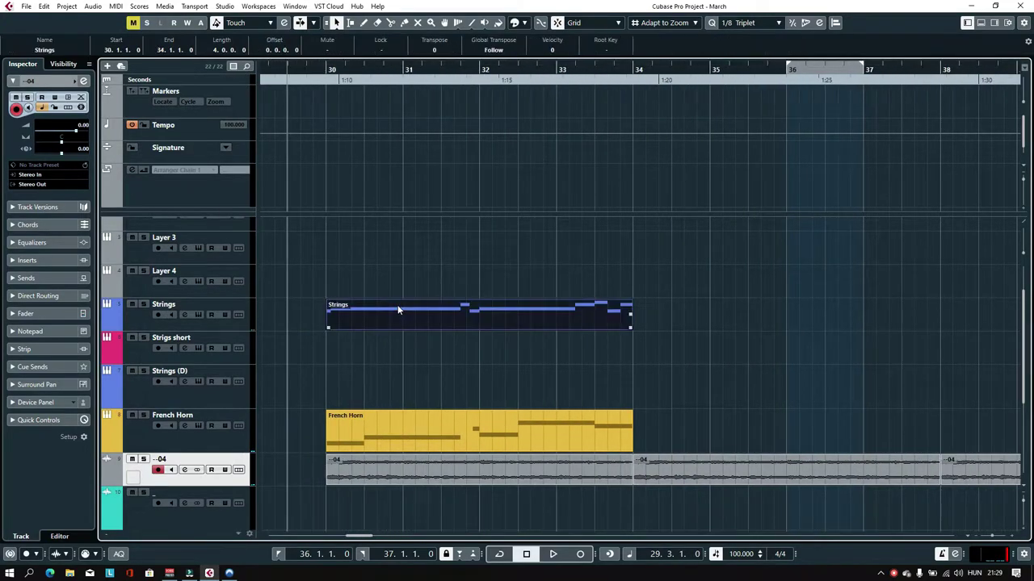
key("ctrl+d")
key("ctrl+d")
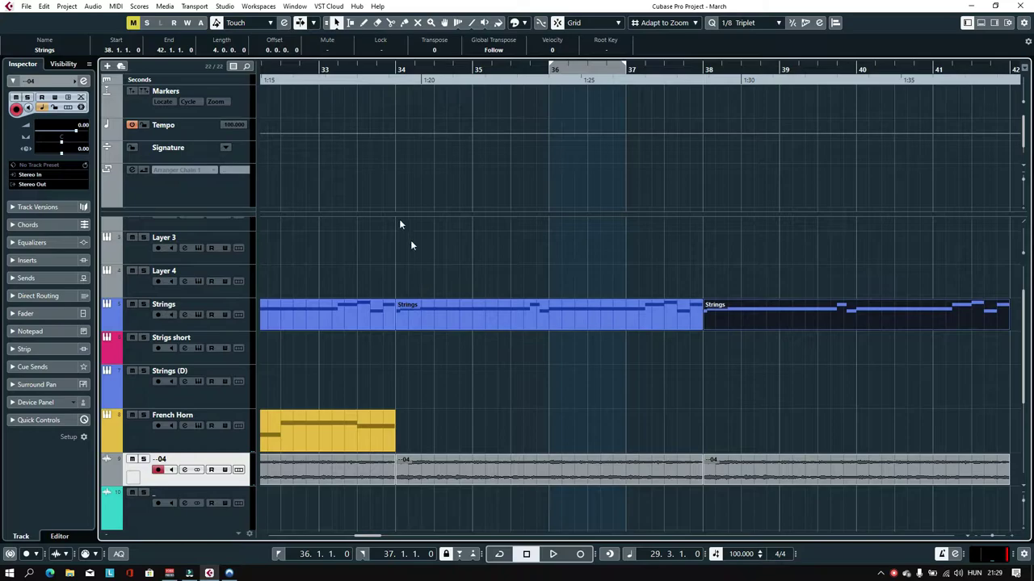
Step: Move the French Horn part from bar 30 to bar 34 and duplicate it at bar 38
scroll(485, 404, "left", 5)
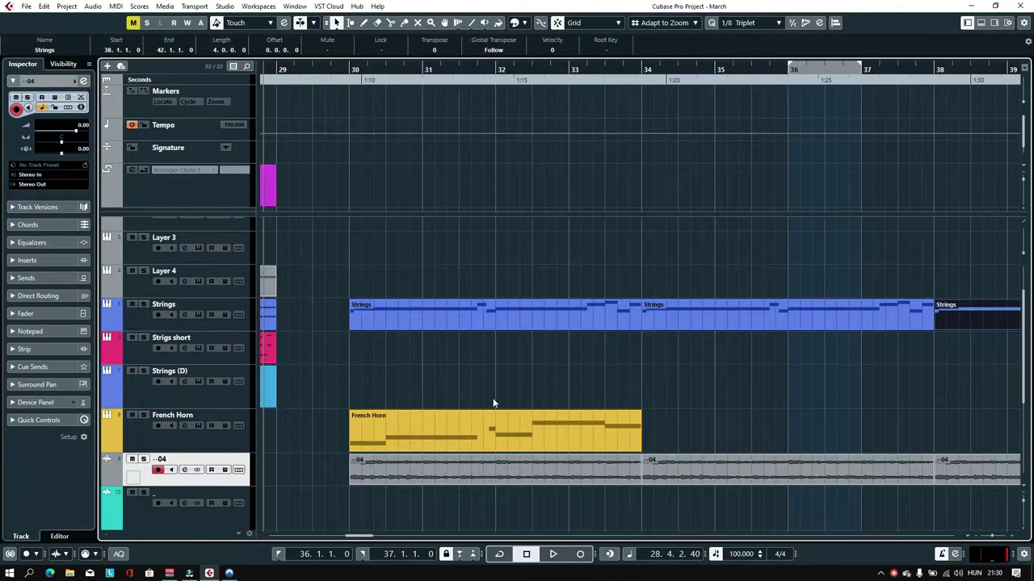
left_click(485, 426)
left_click_drag(484, 426, 773, 449)
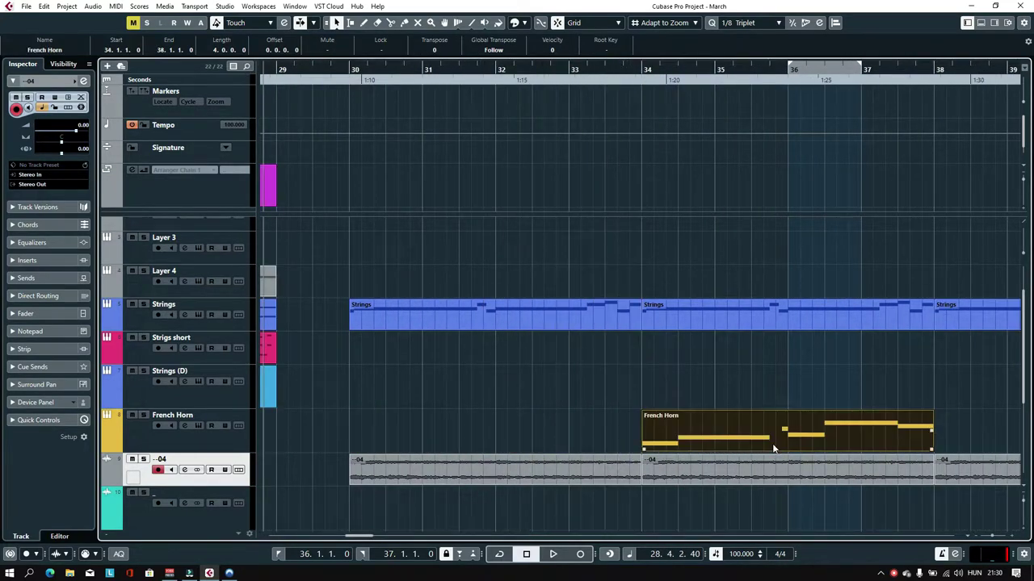
key("ctrl+d")
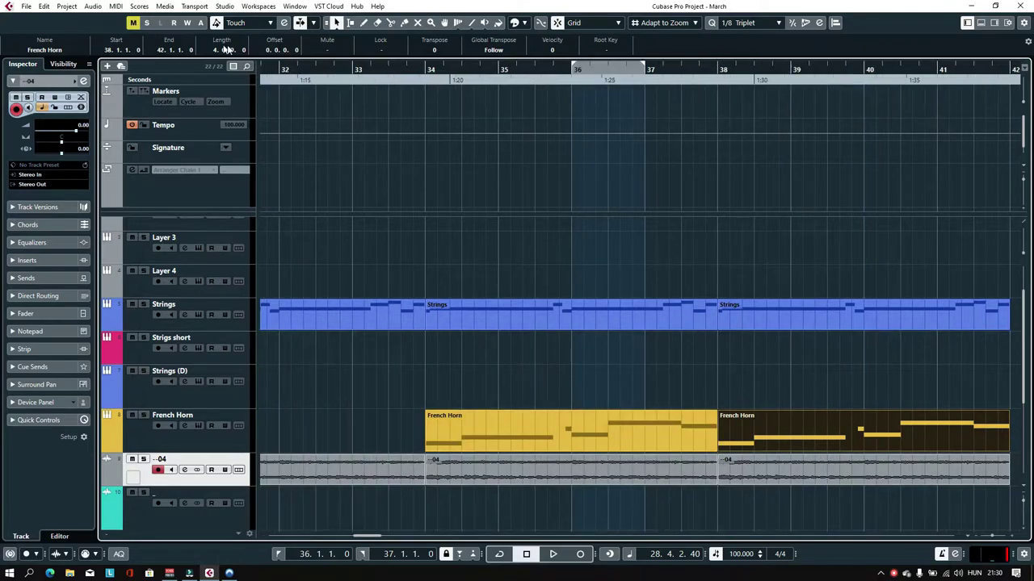
Step: Set the locator range from bar 30 to bar 42, play the extended section and stop playback
scroll(349, 92, "left", 3)
left_click_drag(296, 96, 908, 85)
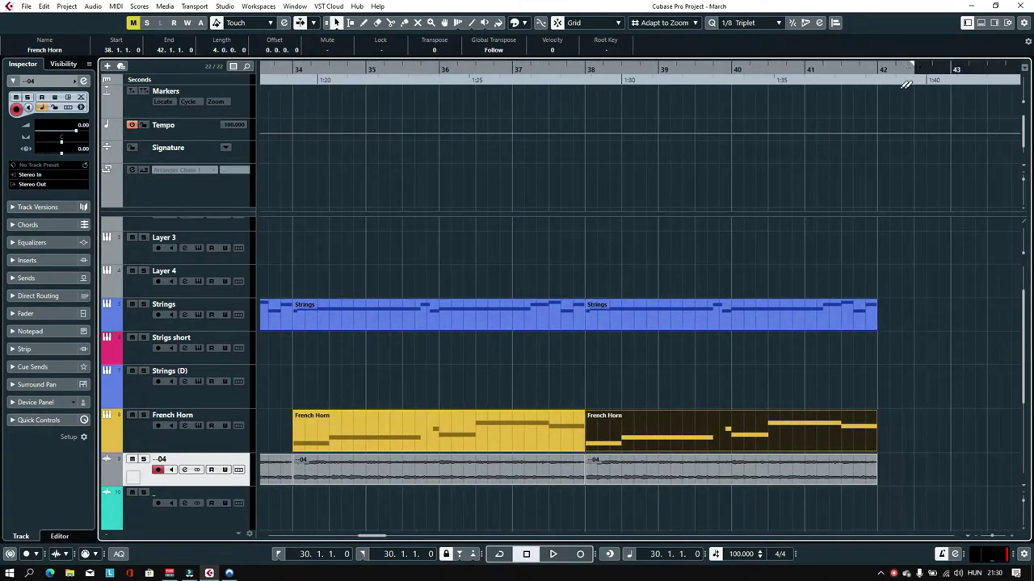
left_click_drag(669, 68, 356, 88)
key("space")
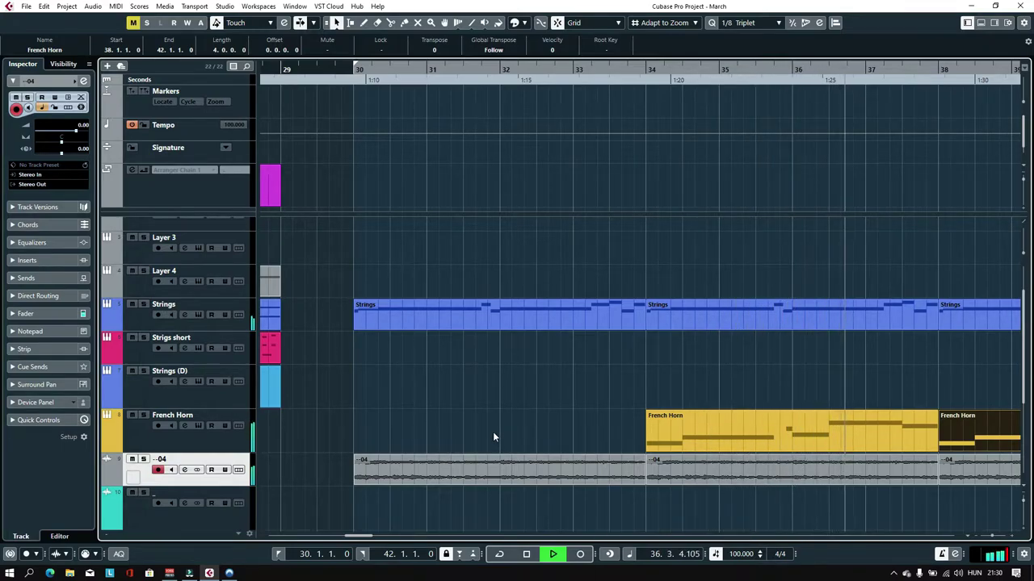
mouse_move(368, 537)
left_mouse_down()
mouse_move(386, 543)
mouse_move(378, 540)
left_mouse_up()
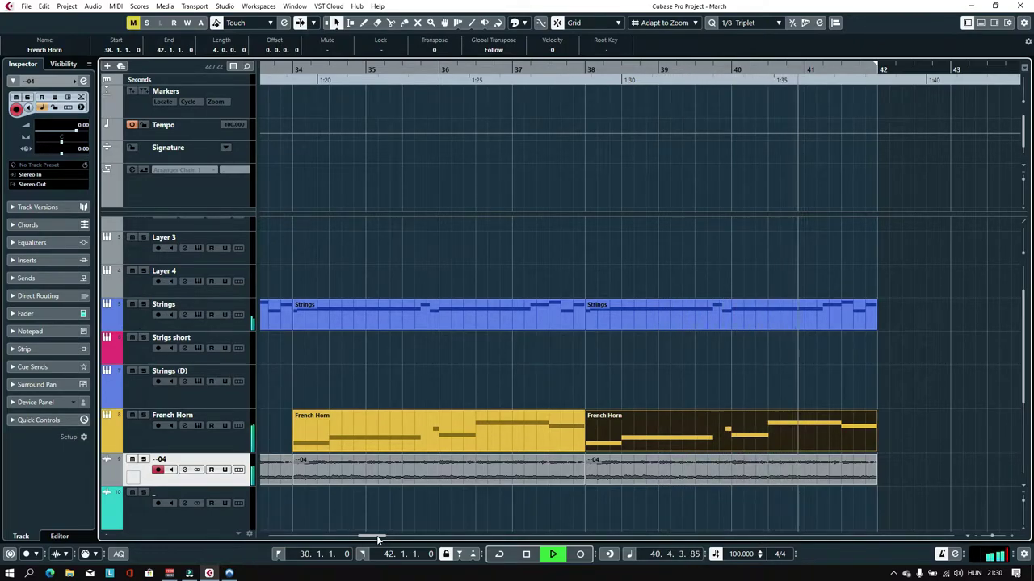
left_click(525, 555)
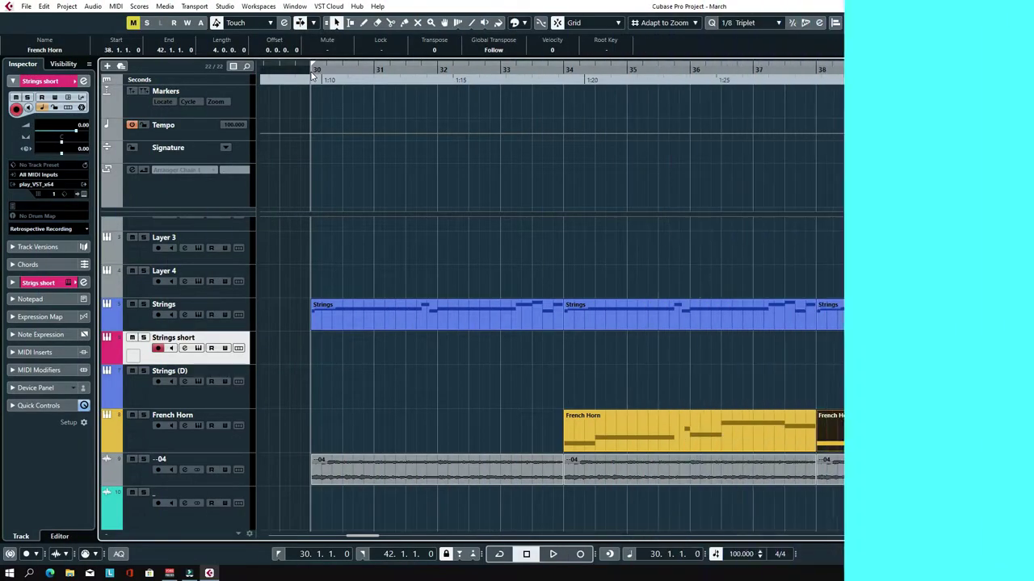
Step: Play the extended section from bar 30 and show it together with the preceding bars of the arrangement
key("space")
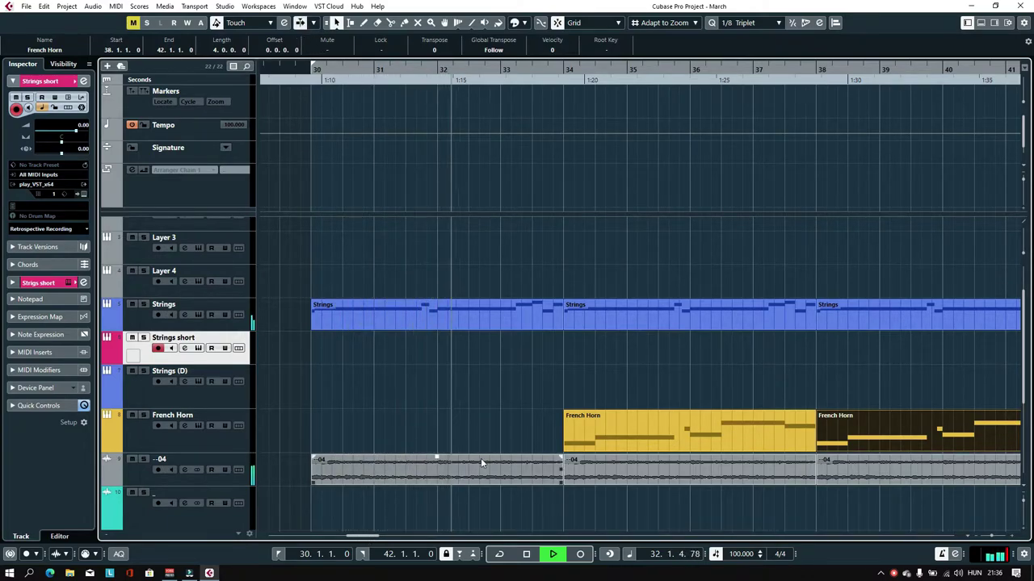
key("g")
key("g")
key("g")
key("g")
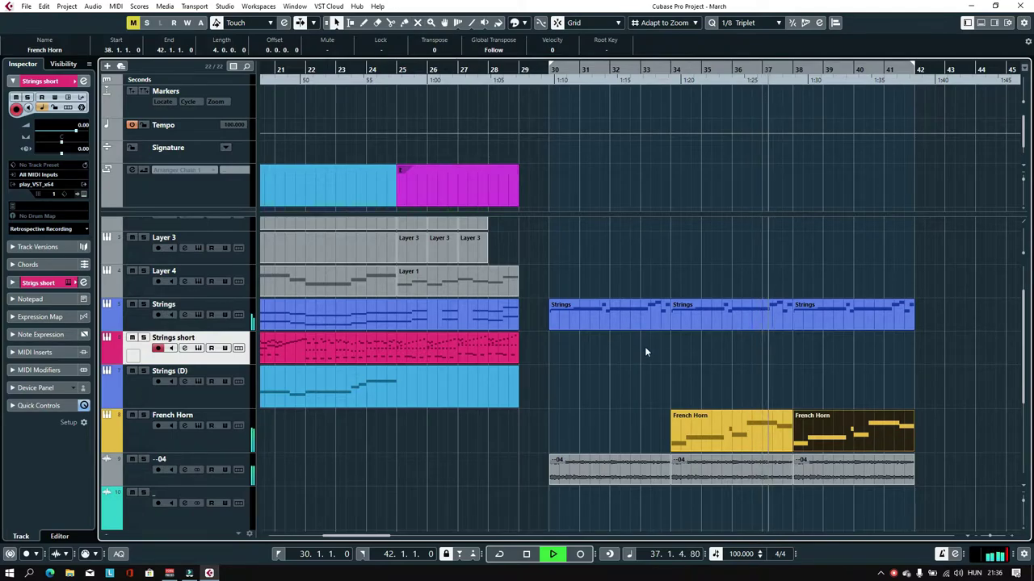
Step: Try muting the French Horn part at bar 34 and replay the section from bar 30
key("7")
left_click(720, 429)
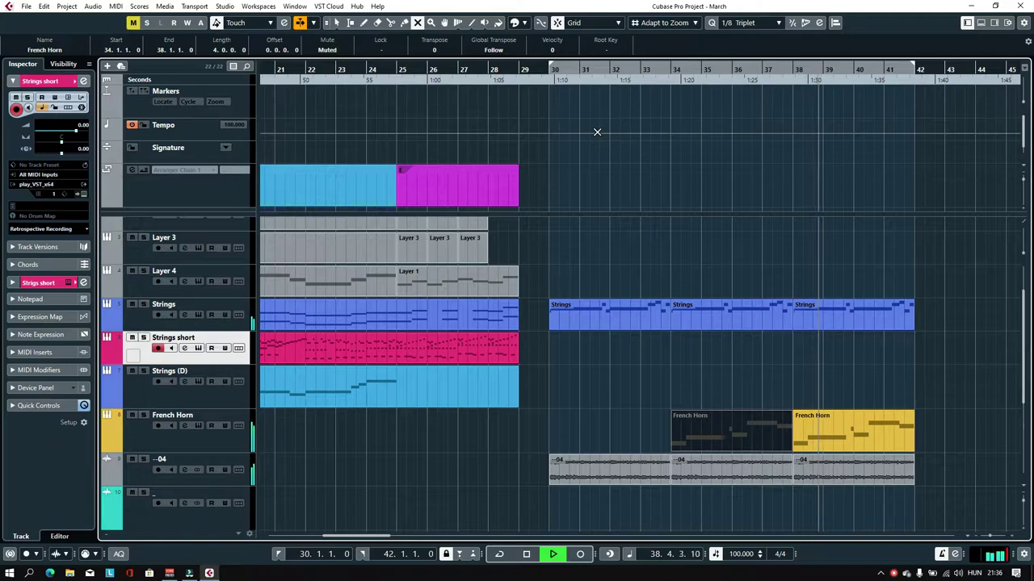
left_click(546, 78)
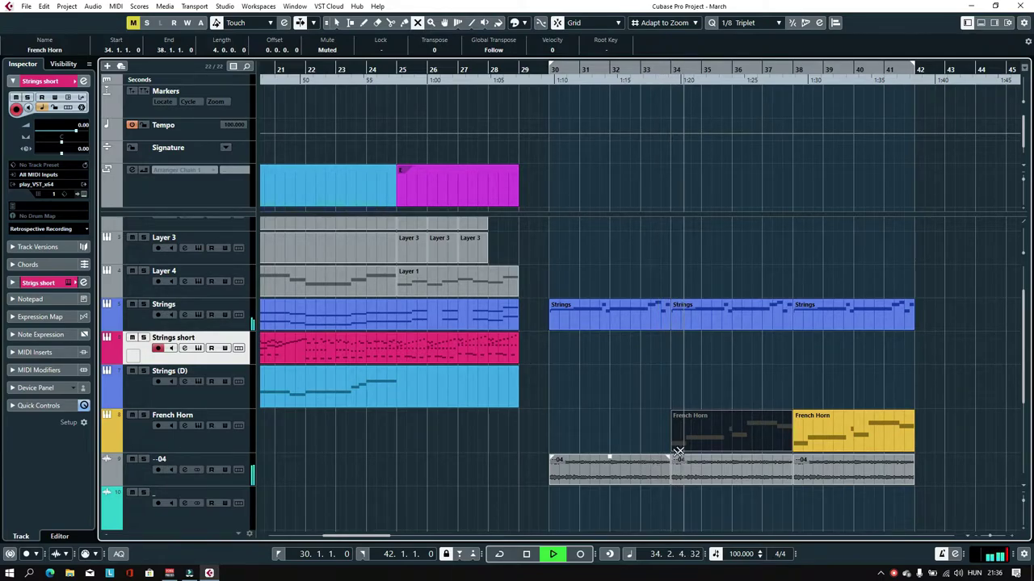
Step: Mute the Strings part at bar 34 and unmute the French Horn part at the same bar
left_click(702, 316)
left_click(701, 431)
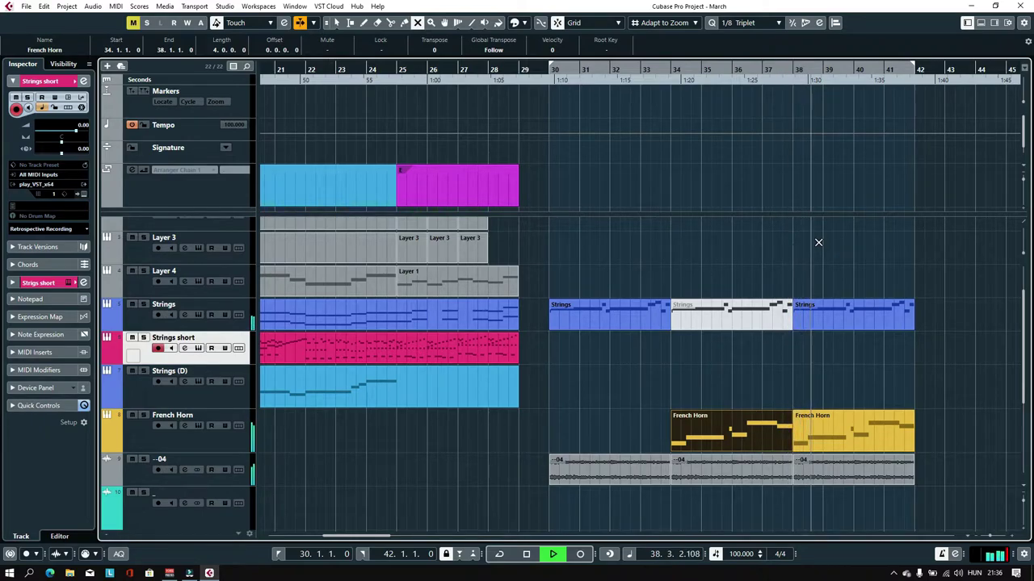
left_click(598, 315)
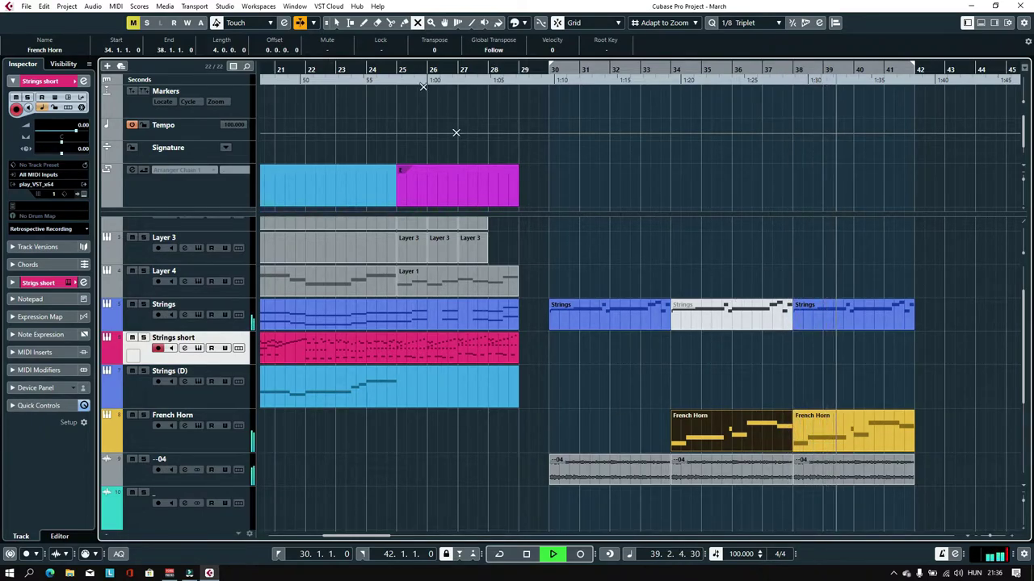
Step: Copy the French Horn part from bar 34 to bar 30 and mute the Strings part at bar 30
left_click_drag(705, 434, 582, 438)
key("ctrl+d")
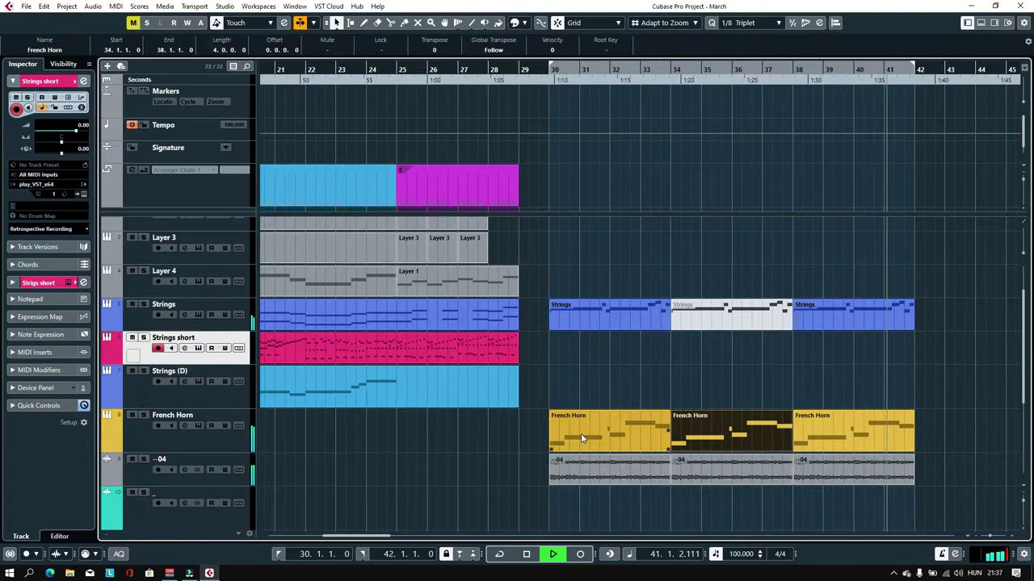
left_click(600, 387)
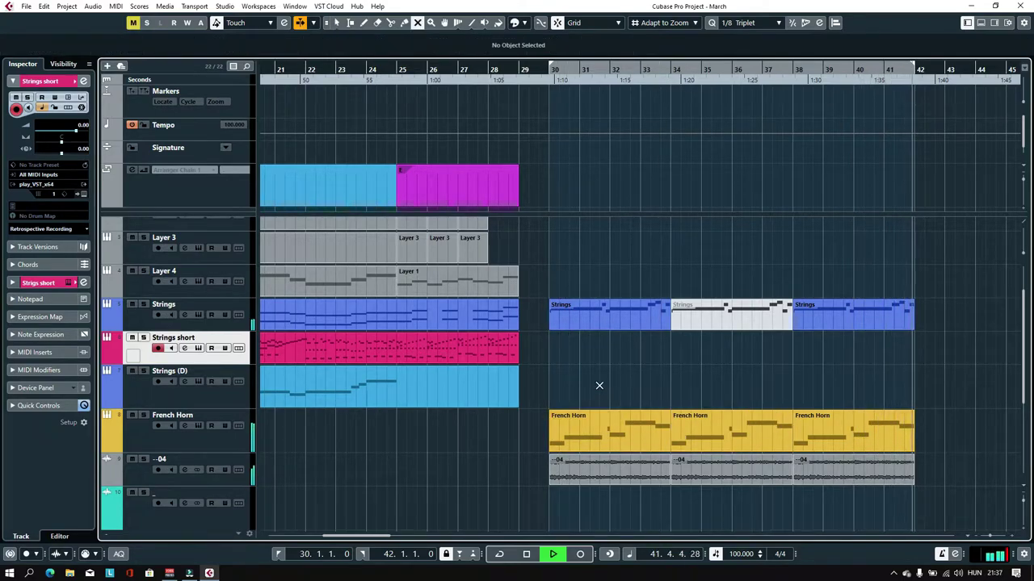
key("7")
left_click(588, 314)
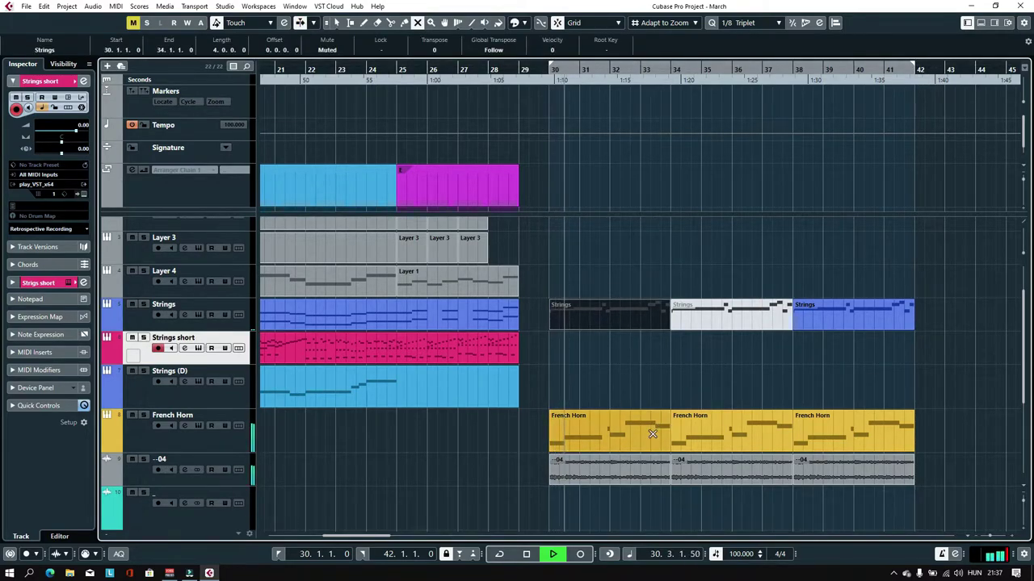
Step: Unmute the Strings parts at bars 30 and 34, and mute the French Horn at bar 30 while keeping its bar 34 part active
left_click(692, 318)
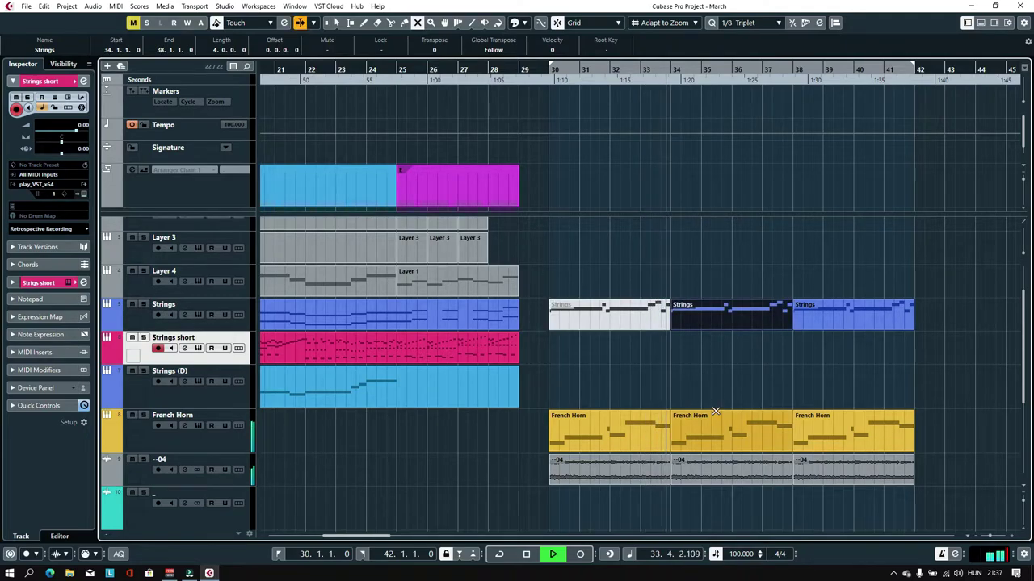
left_click(711, 438)
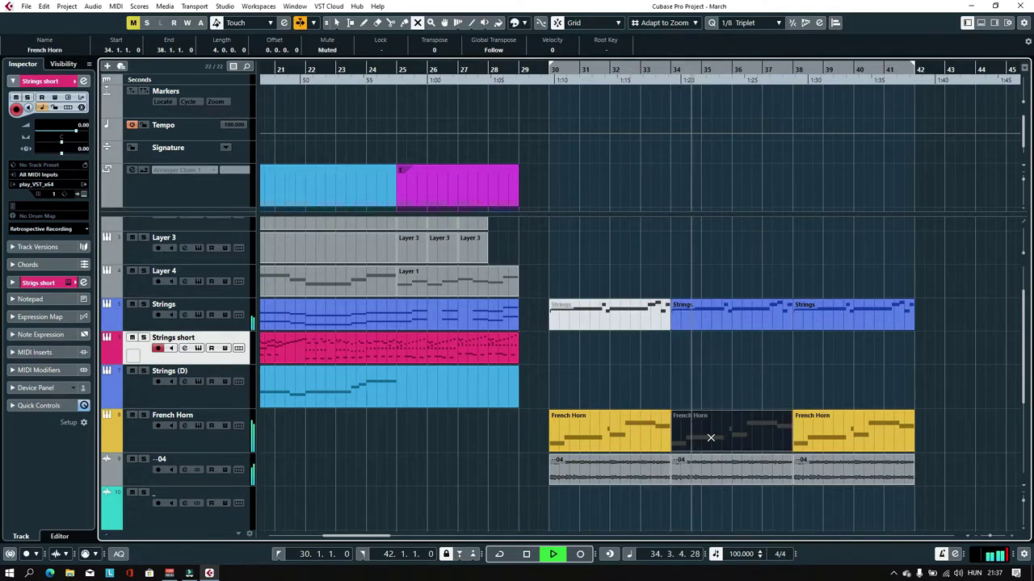
left_click(827, 340)
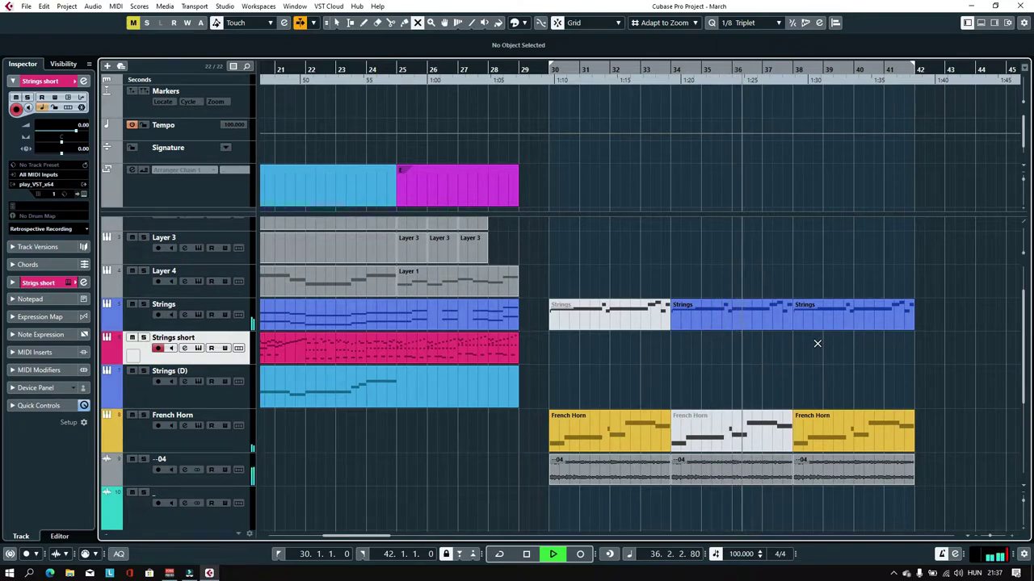
left_click(622, 315)
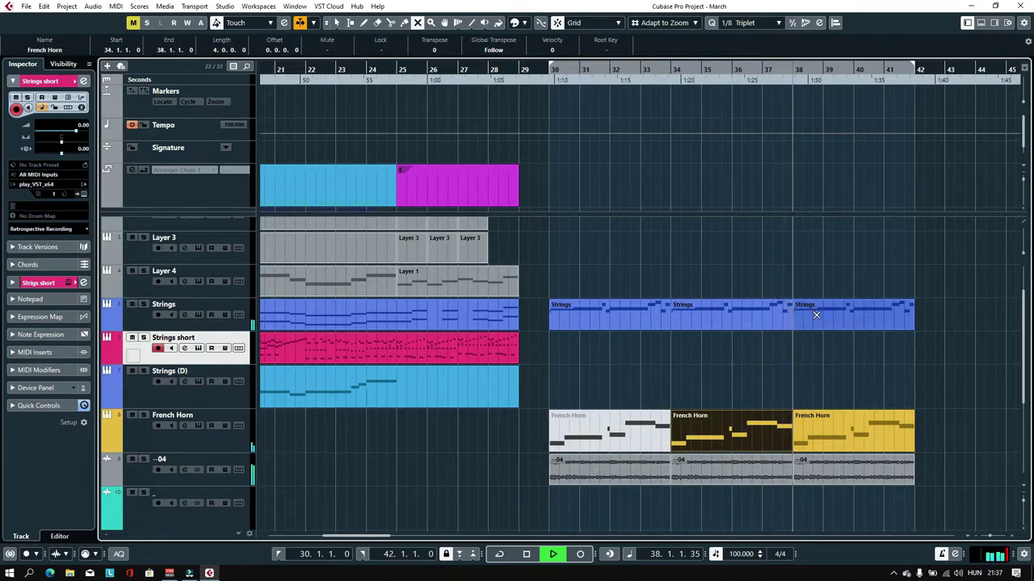
left_click(772, 384)
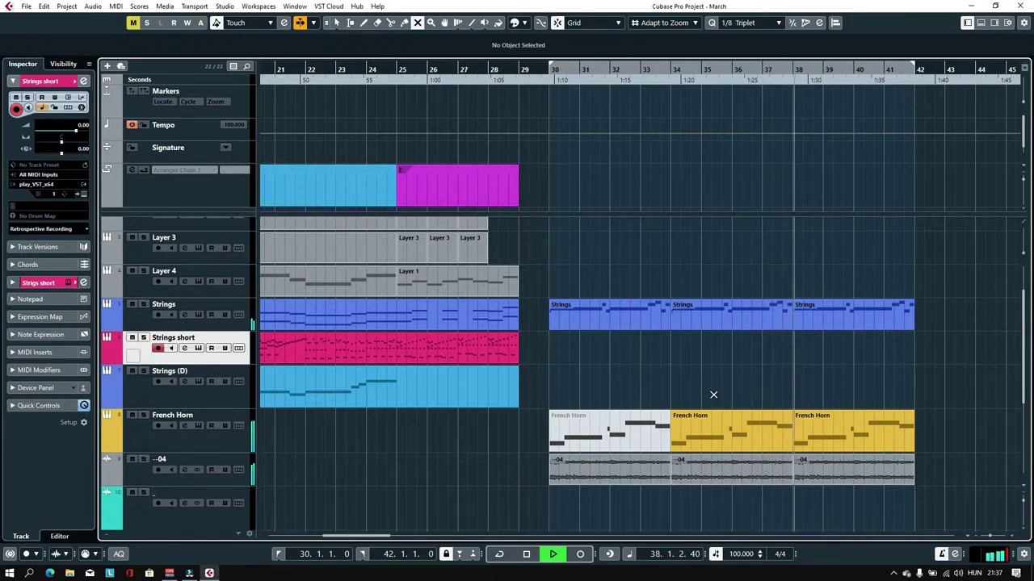
Step: Mute the Strings part at bar 38, replay from that bar, and delete the muted part
left_click(820, 315)
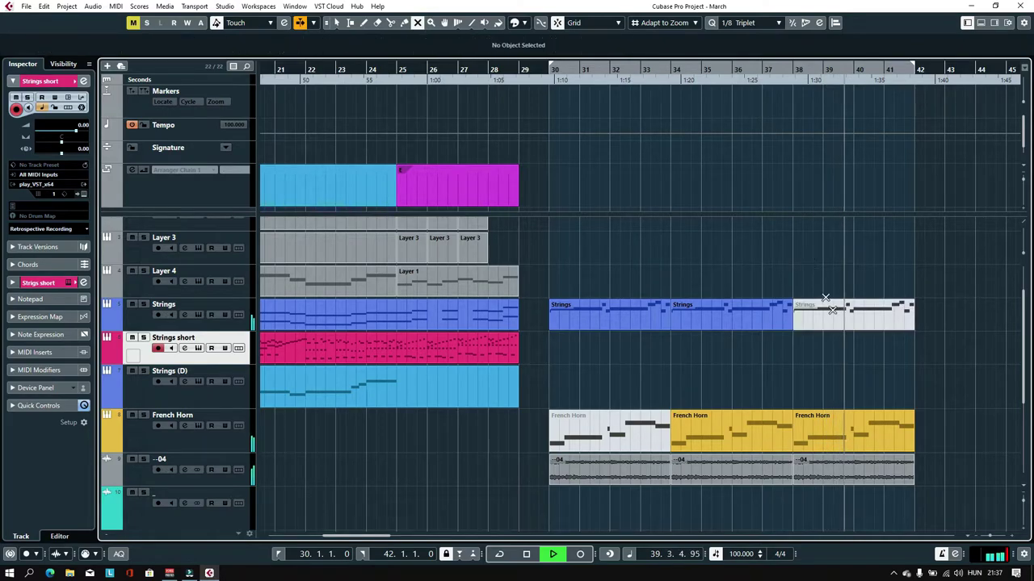
left_click(797, 71)
key("1")
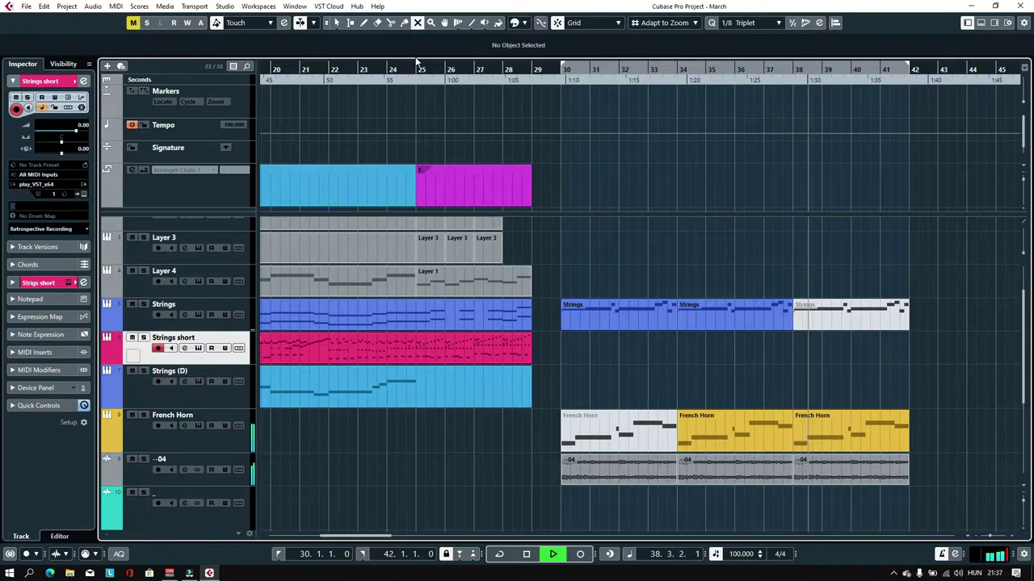
left_click(810, 307)
key("Delete")
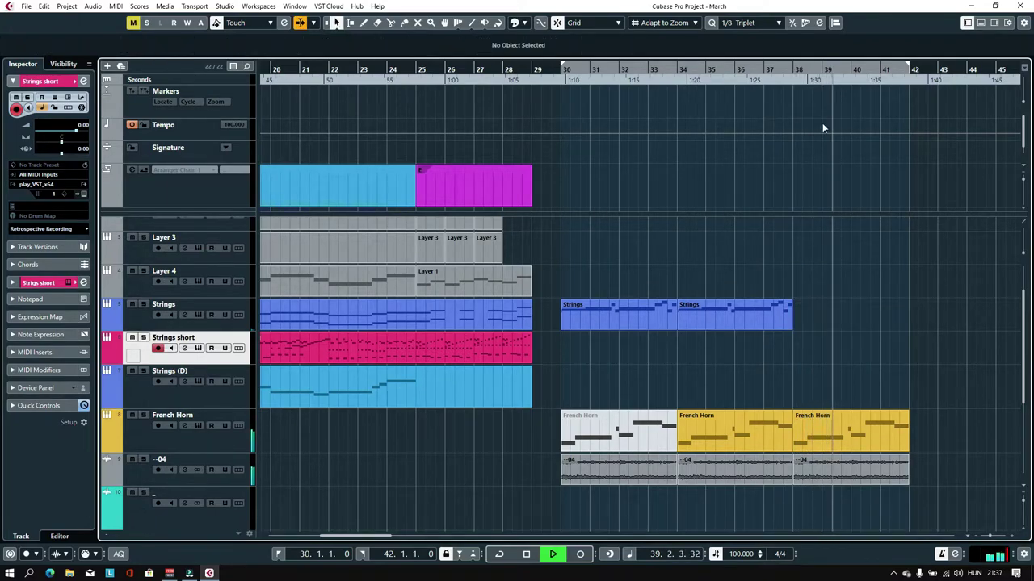
Step: Replay the section from bars 38 and 34 with the Strings track selected for playing along
left_click(791, 70)
key("space")
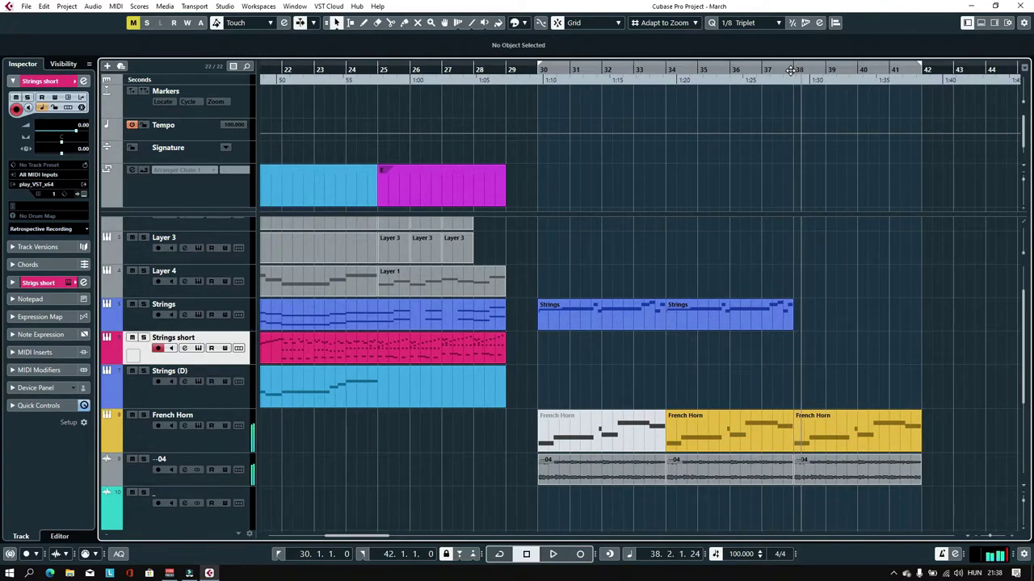
left_click(731, 71)
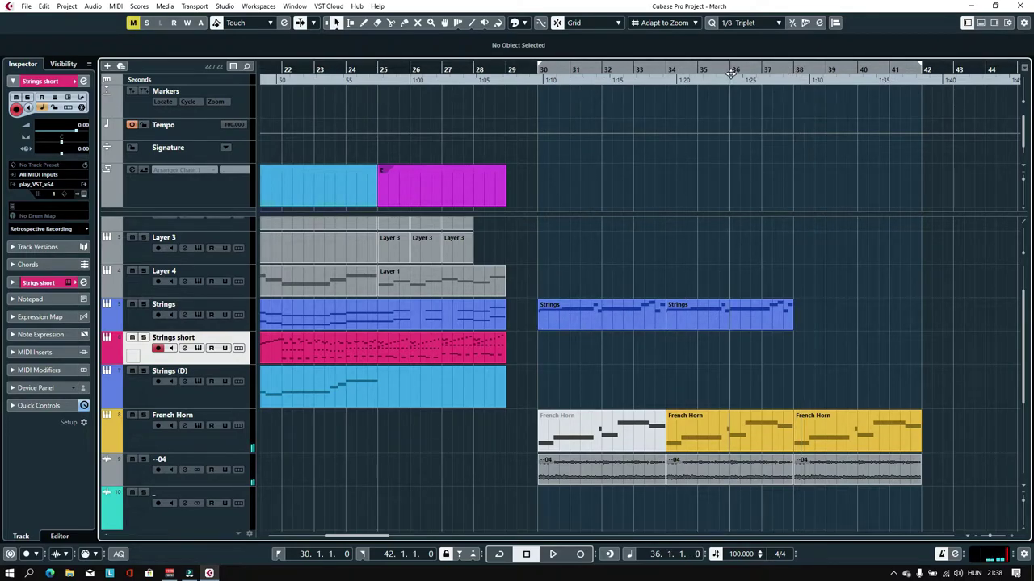
left_click(224, 307)
left_click(669, 69)
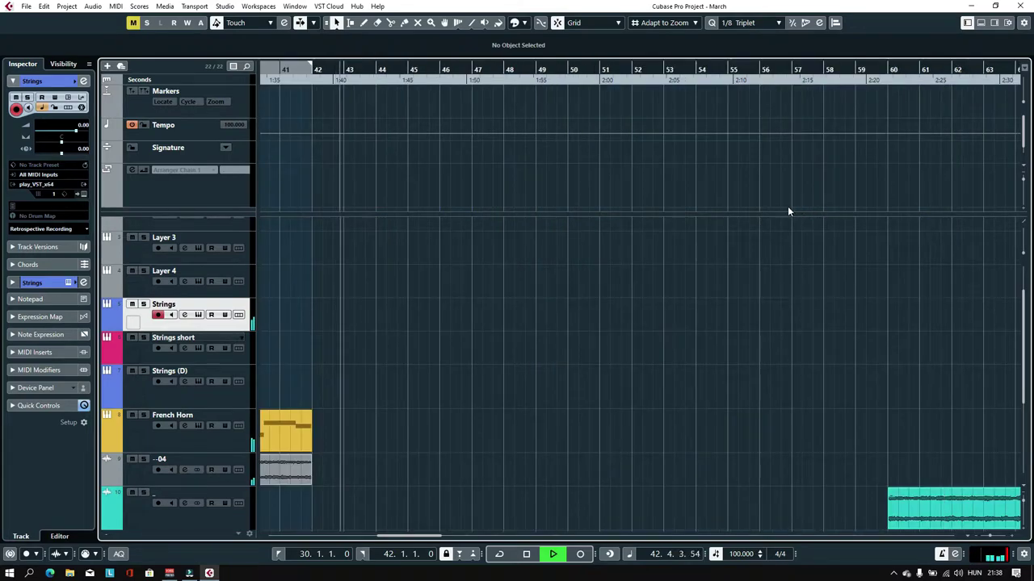
left_click_drag(305, 81, 769, 106)
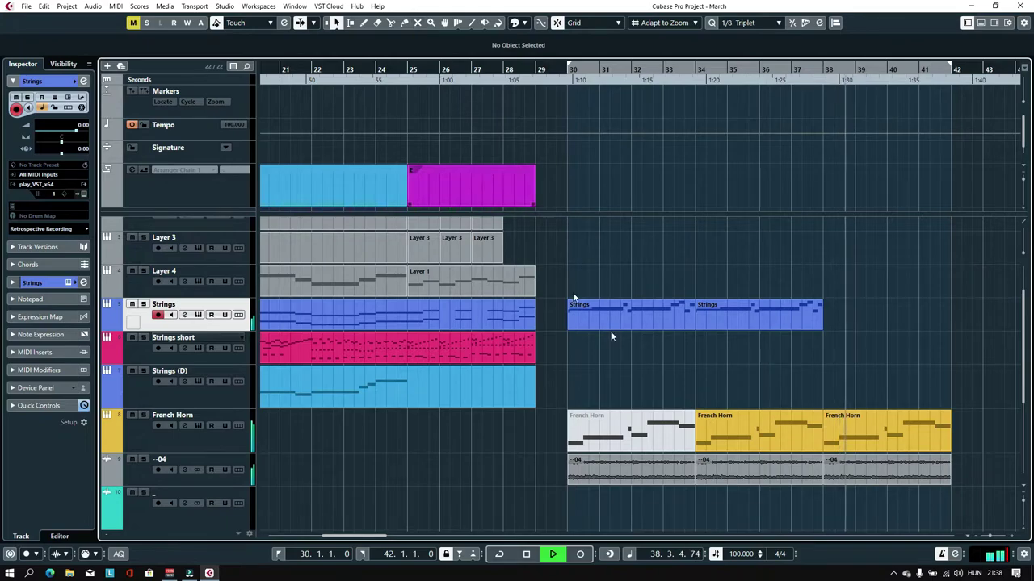
Step: Mute the French Horn part at bar 38 and replay the section
key("7")
left_click(857, 434)
left_click(762, 71)
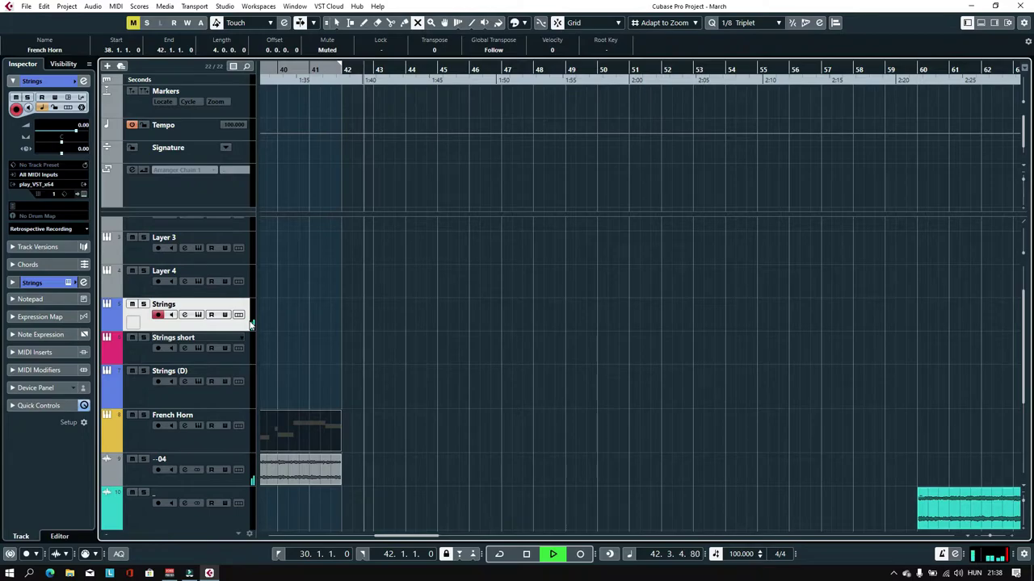
left_click_drag(309, 73, 665, 125)
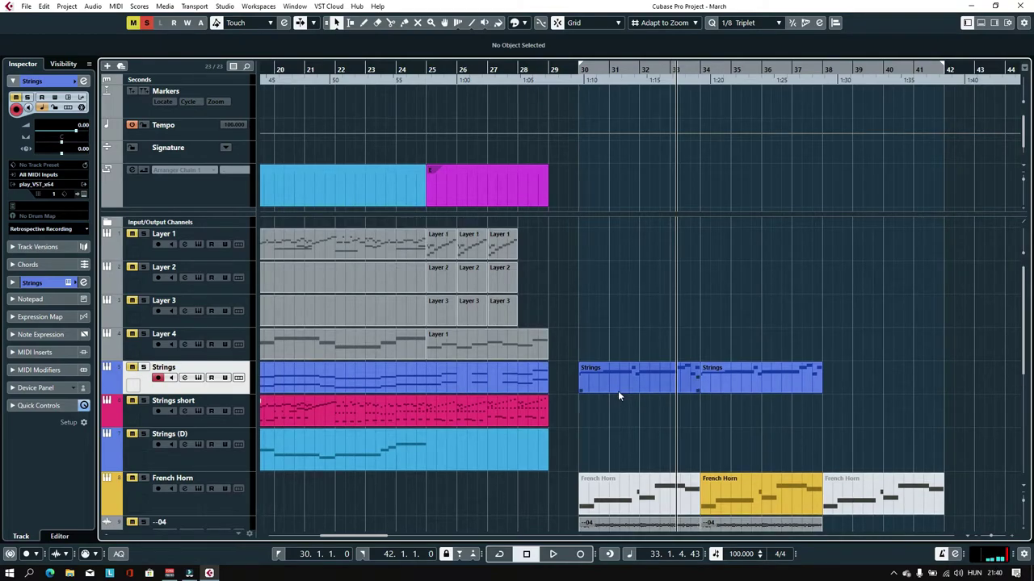
Step: Play the earlier section and set the locator range to bars 25 to 29
left_click_drag(660, 66, 464, 68)
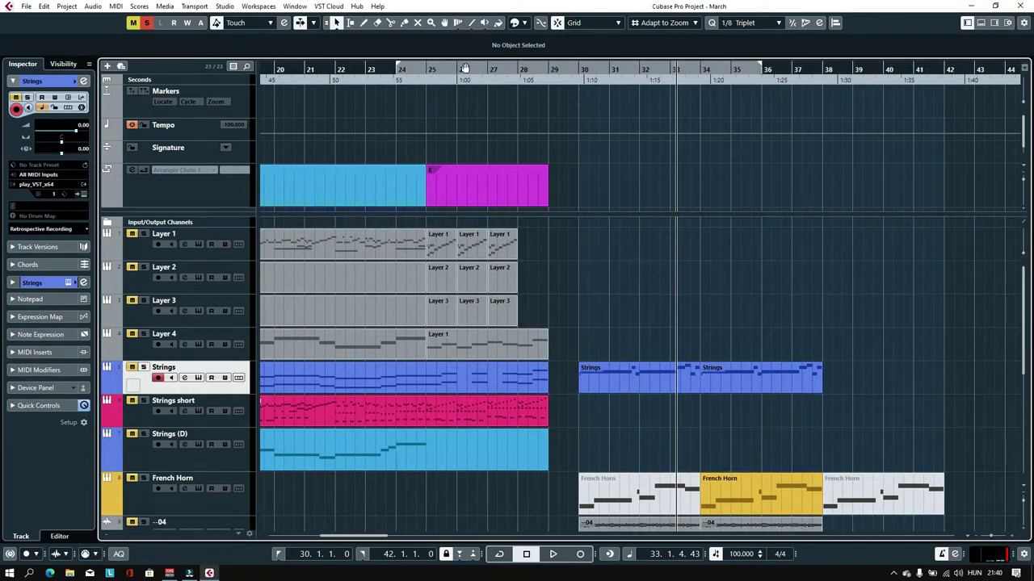
left_click(327, 78)
key("space")
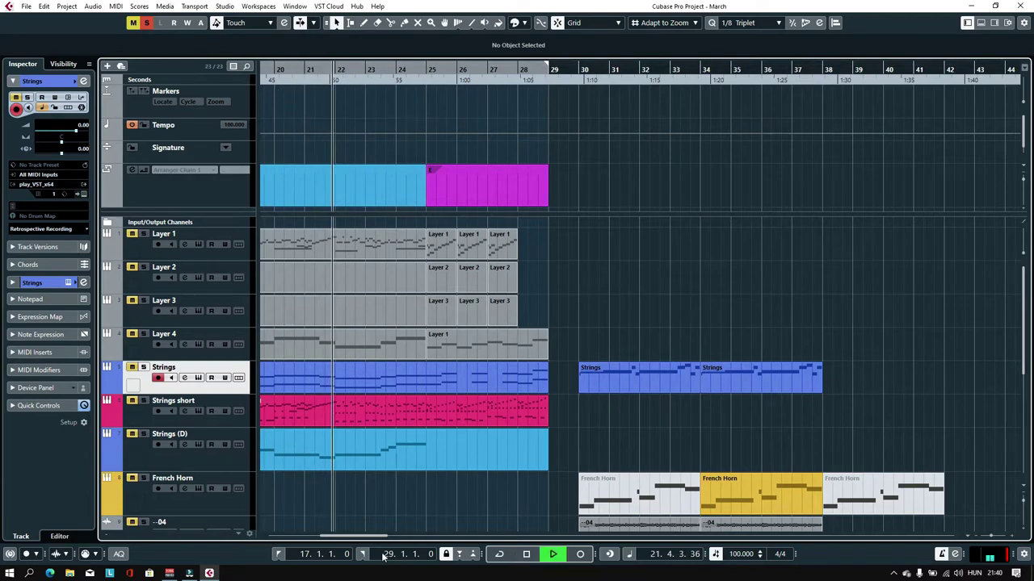
scroll(346, 536, "left", 3)
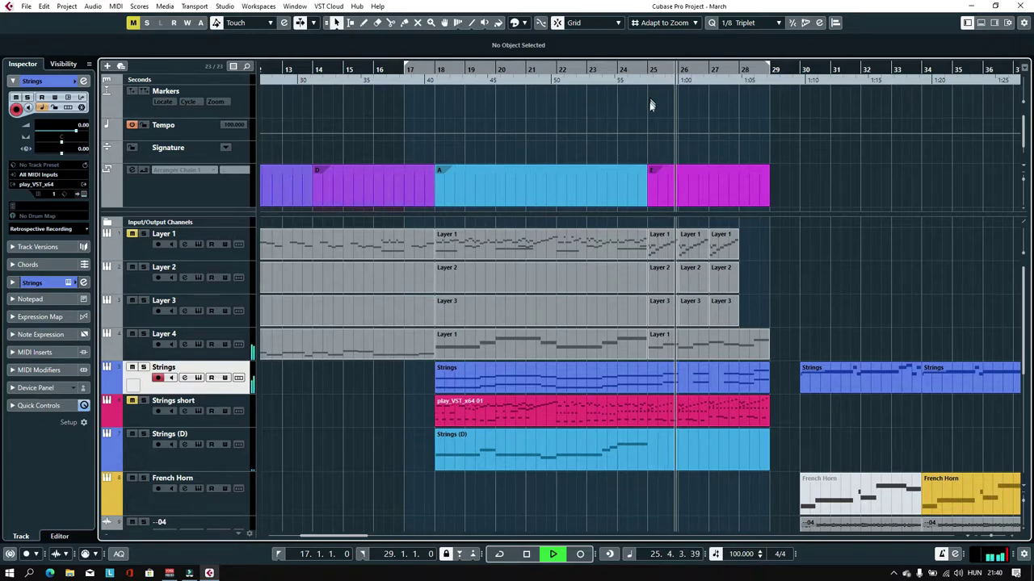
left_click_drag(412, 70, 653, 71)
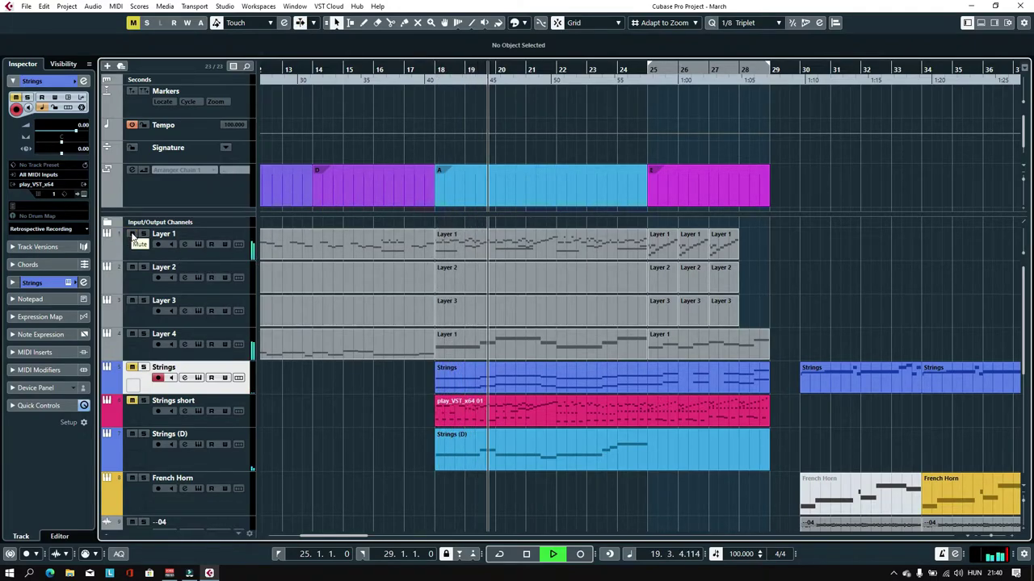
Step: Mute the Layer 1 and Strings short tracks while comparing the playback, and stop it near the end of the locator range
left_click(132, 234)
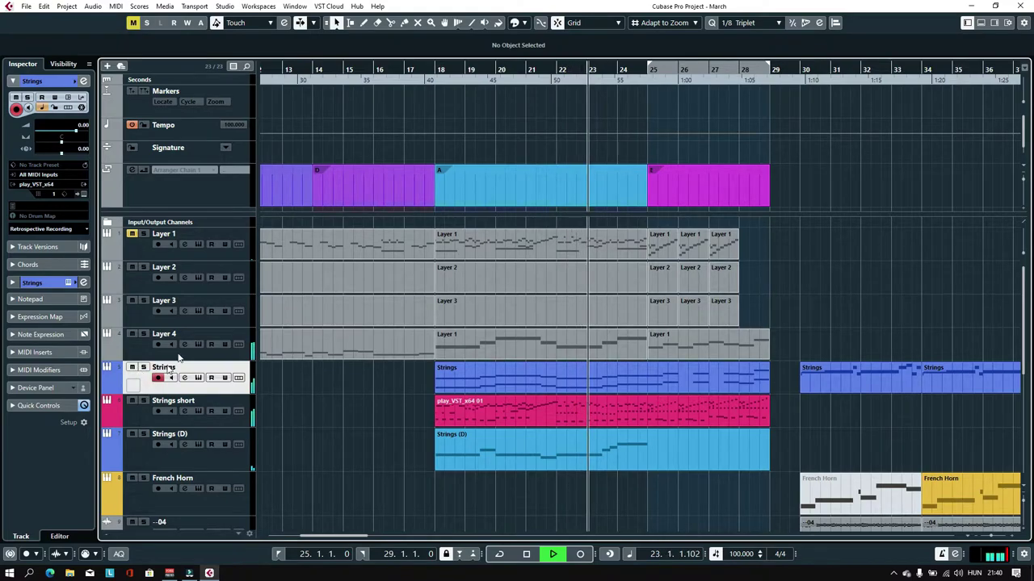
left_click(132, 235)
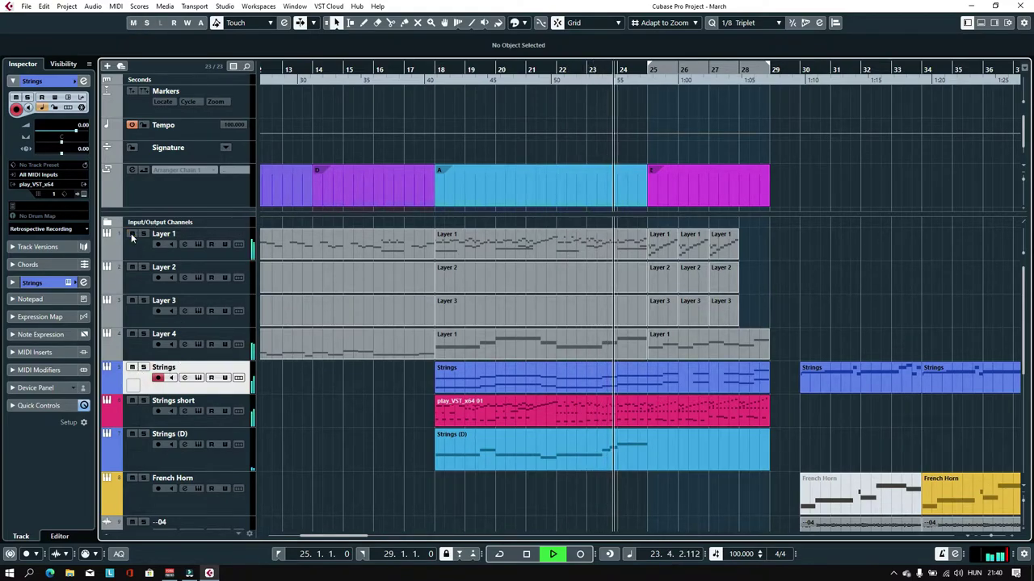
left_click(133, 234)
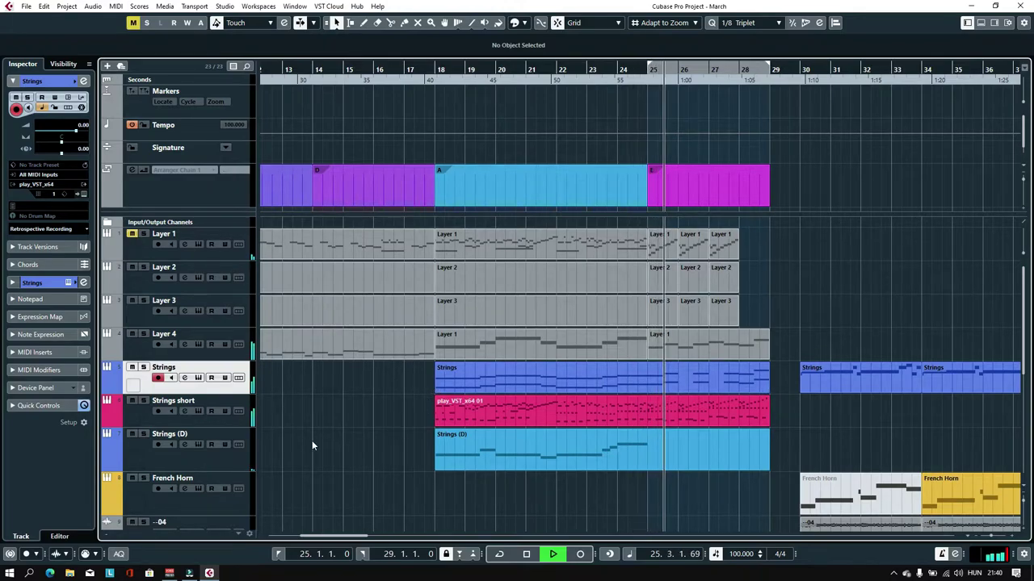
left_click(132, 401)
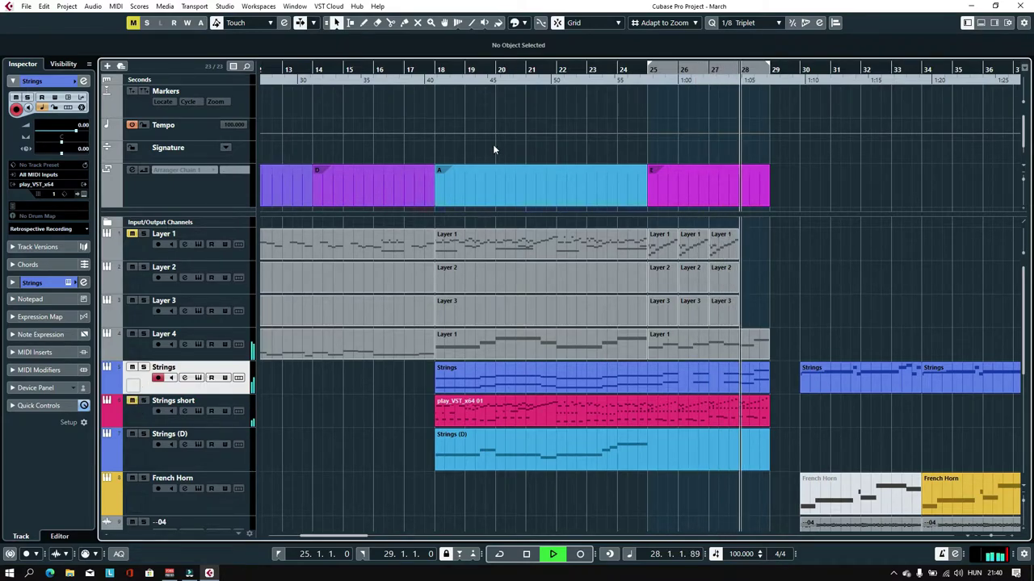
key("space")
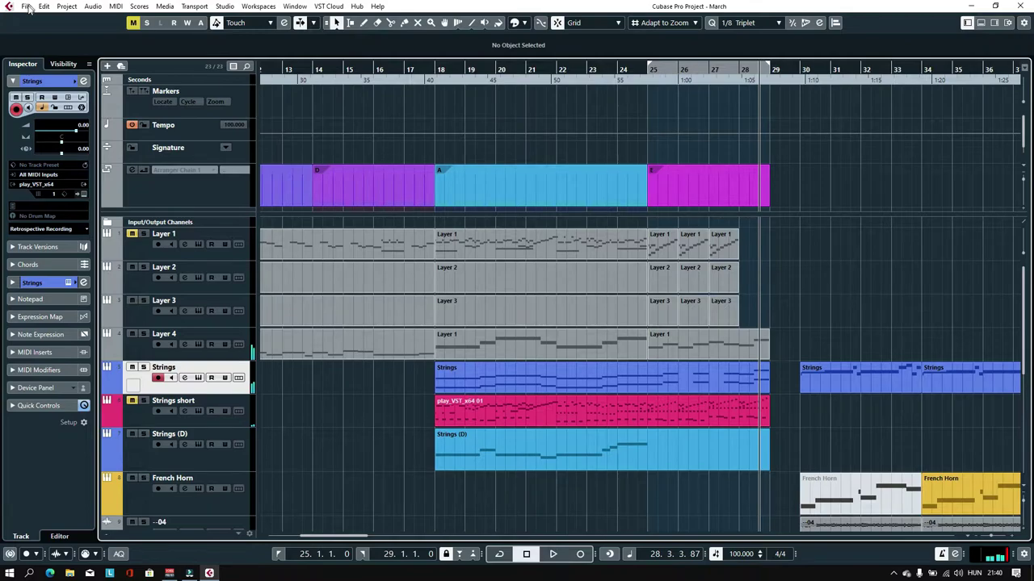
Step: Export the Stereo Out between the locators as an MP3 audio mixdown onto a new audio track
left_click(25, 5)
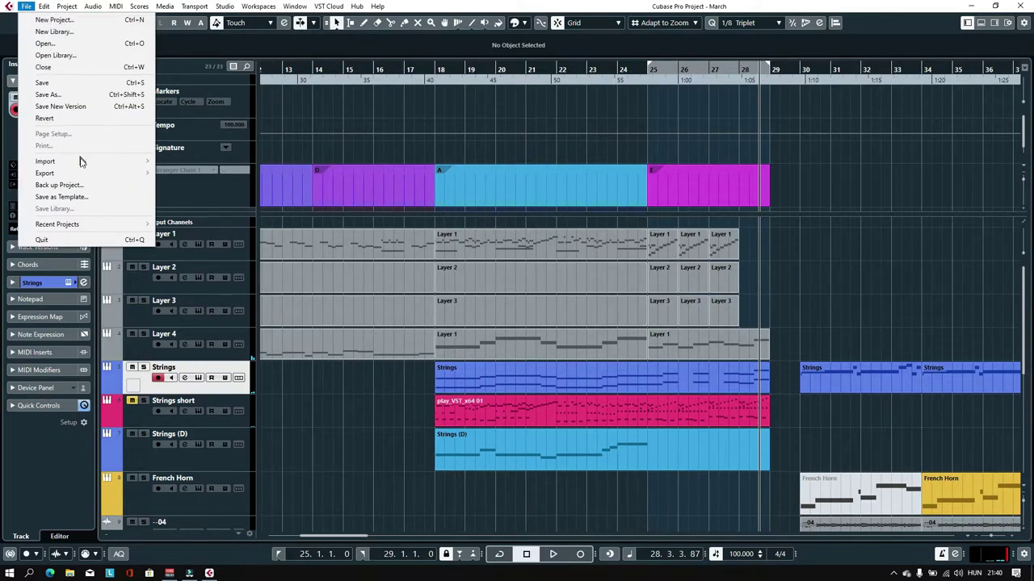
mouse_move(142, 175)
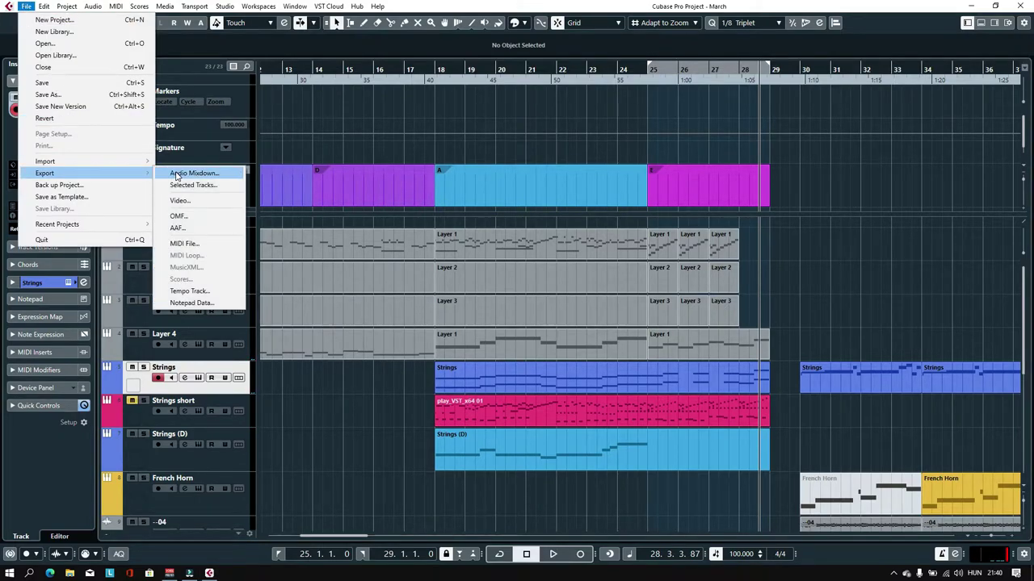
left_click(177, 176)
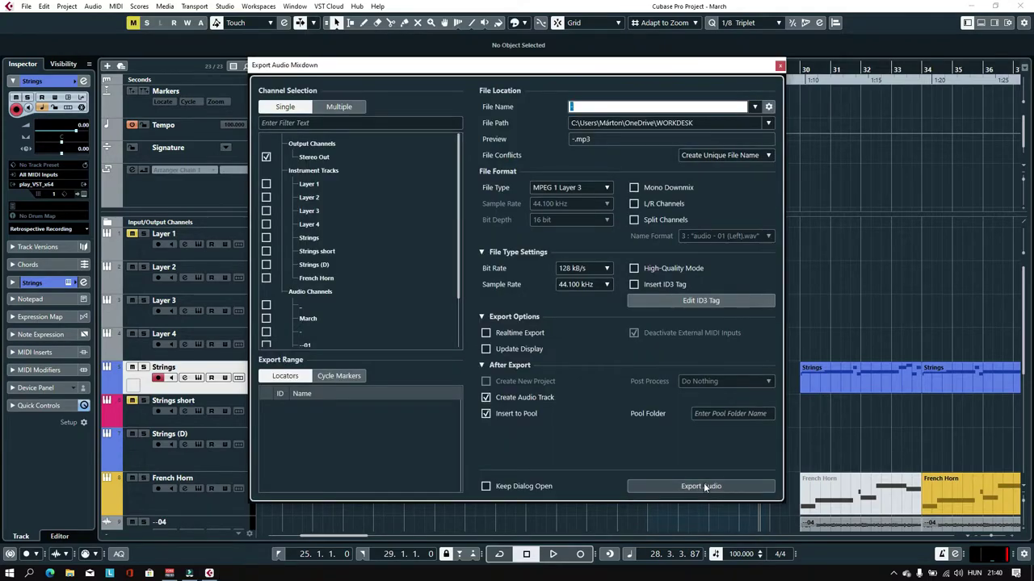
left_click(699, 486)
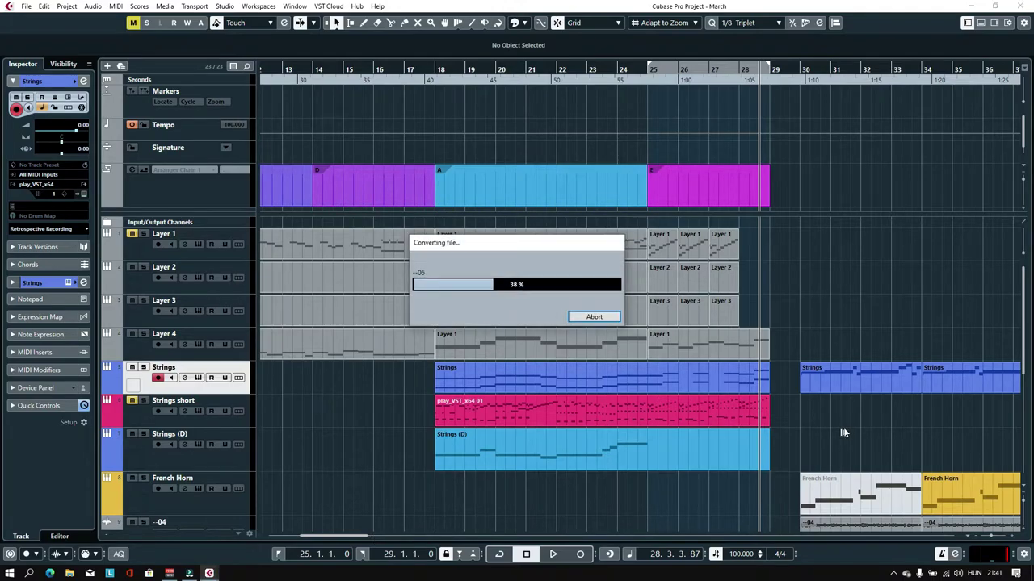
Step: Move the exported audio clip to bar 38 and place its track directly below the --04 track
left_click(1023, 391)
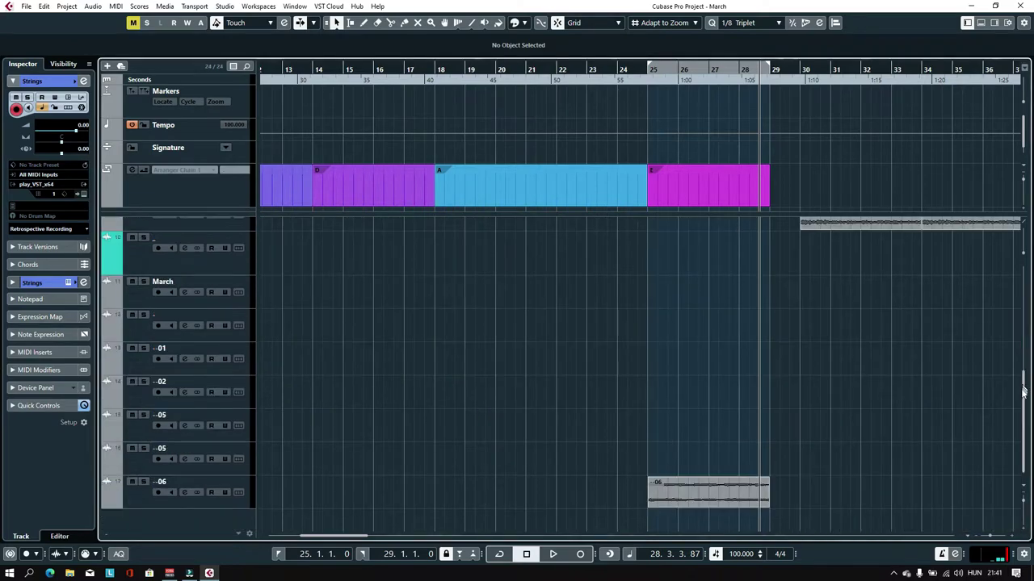
left_click_drag(722, 498, 828, 503)
left_click_drag(152, 506, 159, 289)
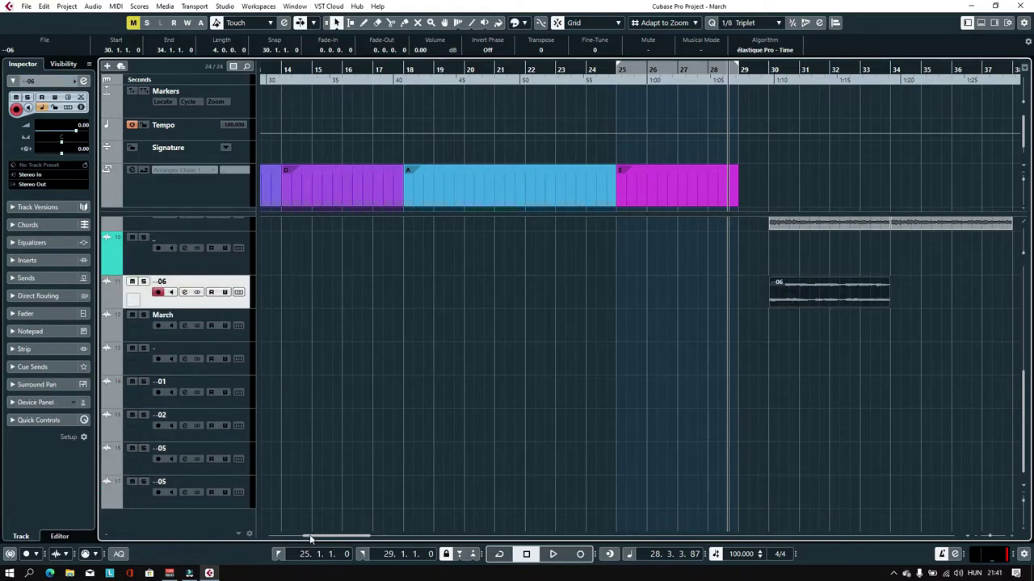
left_click_drag(311, 538, 321, 538)
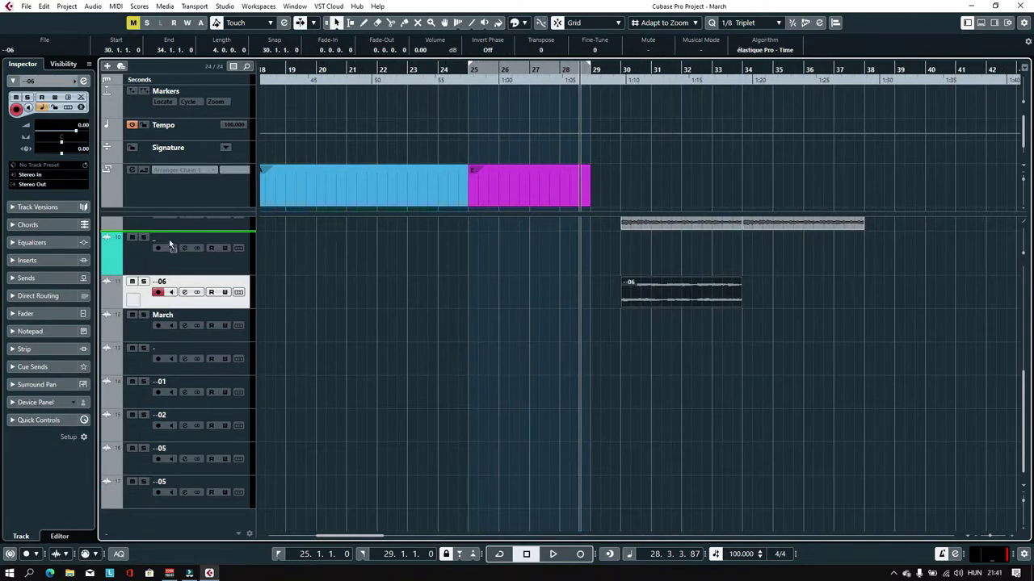
left_click_drag(169, 239, 169, 239)
left_click_drag(660, 251, 781, 243)
scroll(632, 340, "up", 3)
left_click_drag(780, 365, 906, 369)
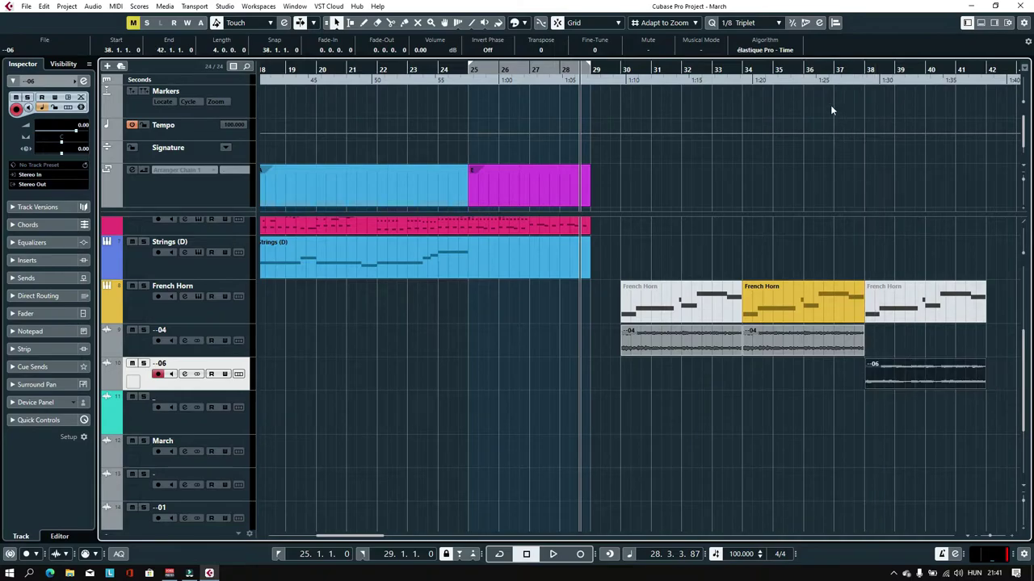
Step: Play the audio clip from bar 38, select and unmute the Strings short track, and replay the end of the section
left_click(864, 69)
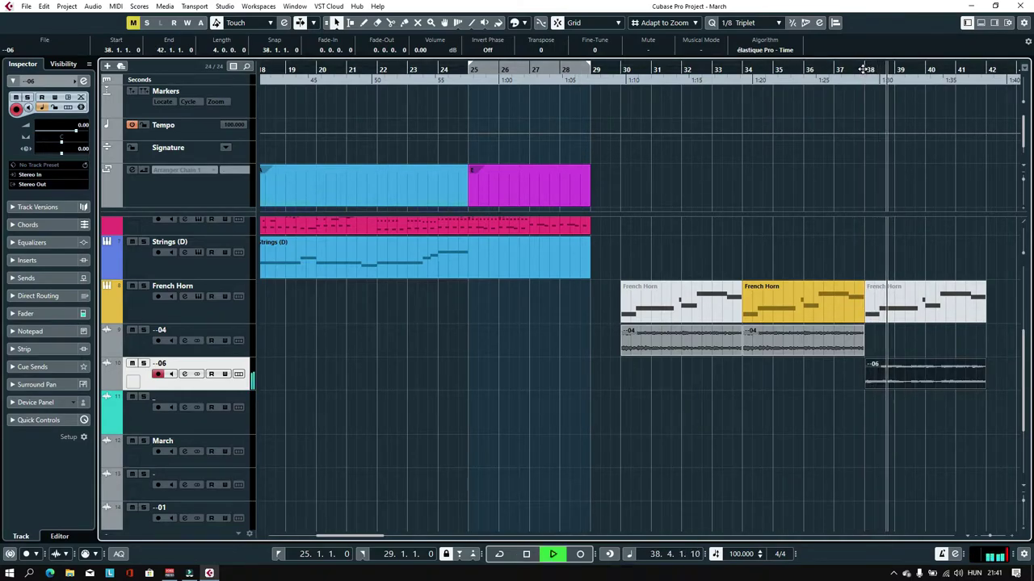
left_click(216, 233)
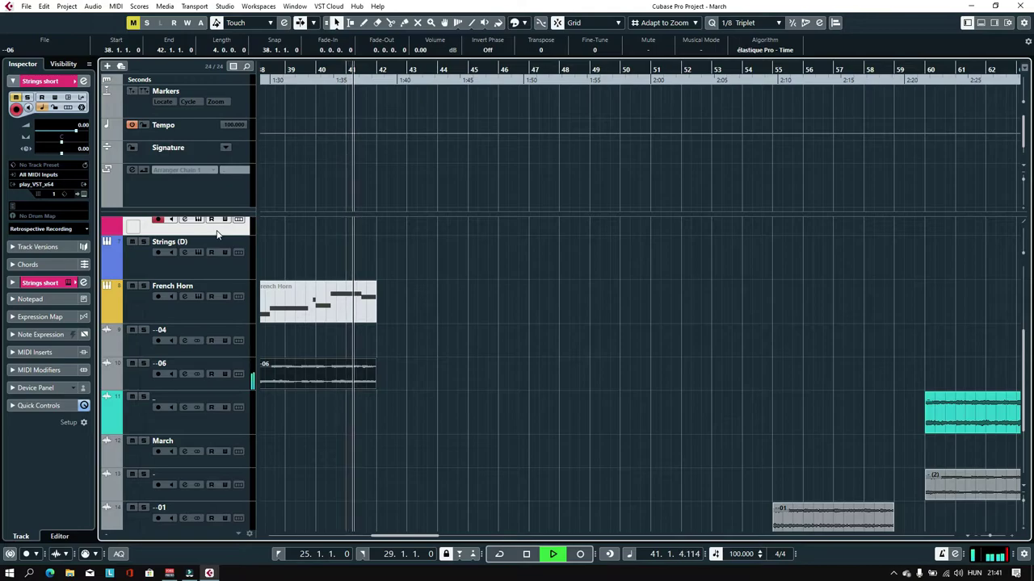
scroll(238, 232, "up", 4)
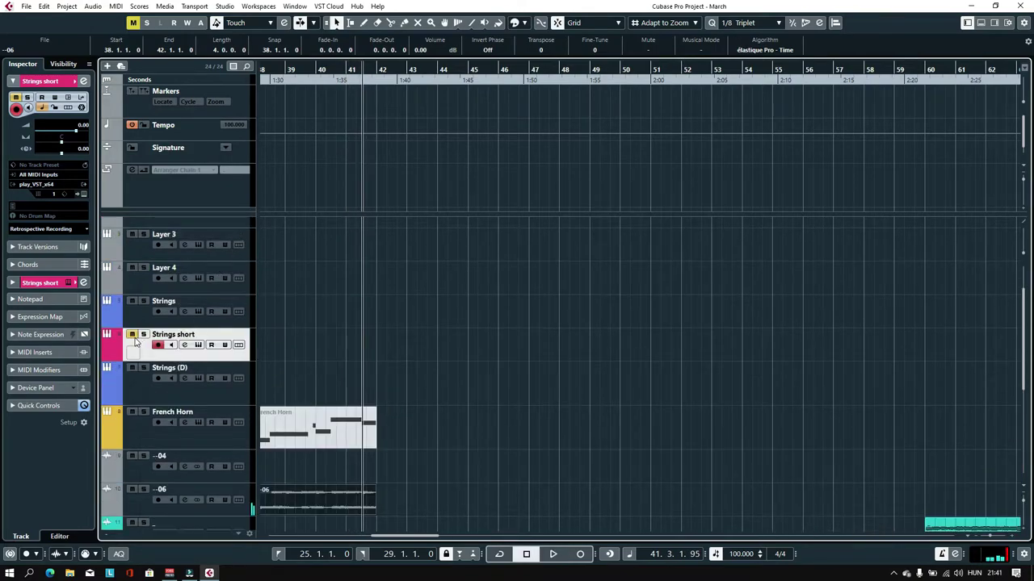
left_click(309, 69)
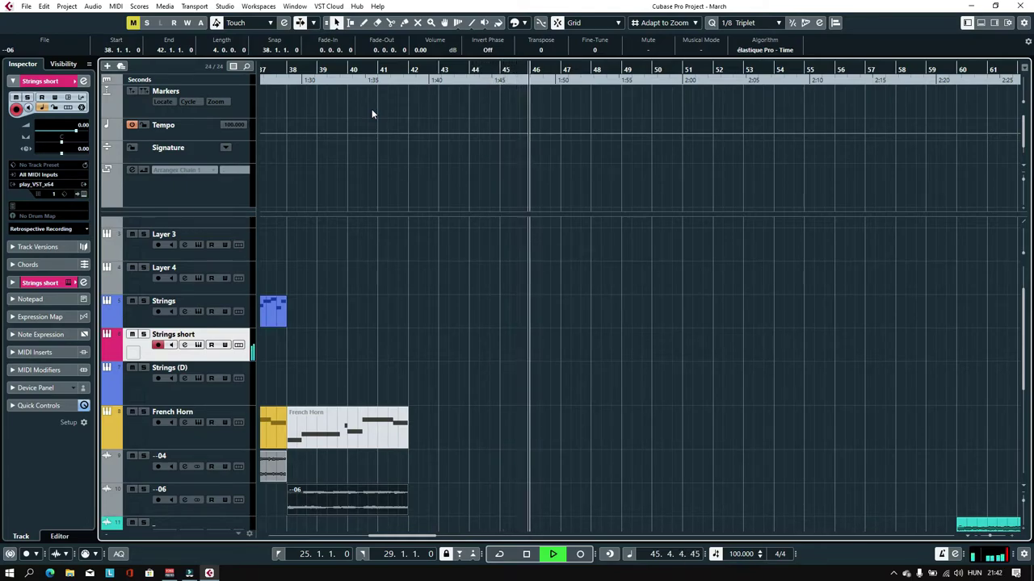
Step: Insert the retrospective MIDI recording on the Strings short track and play it back from bar 38
left_click(614, 555)
left_click(476, 375)
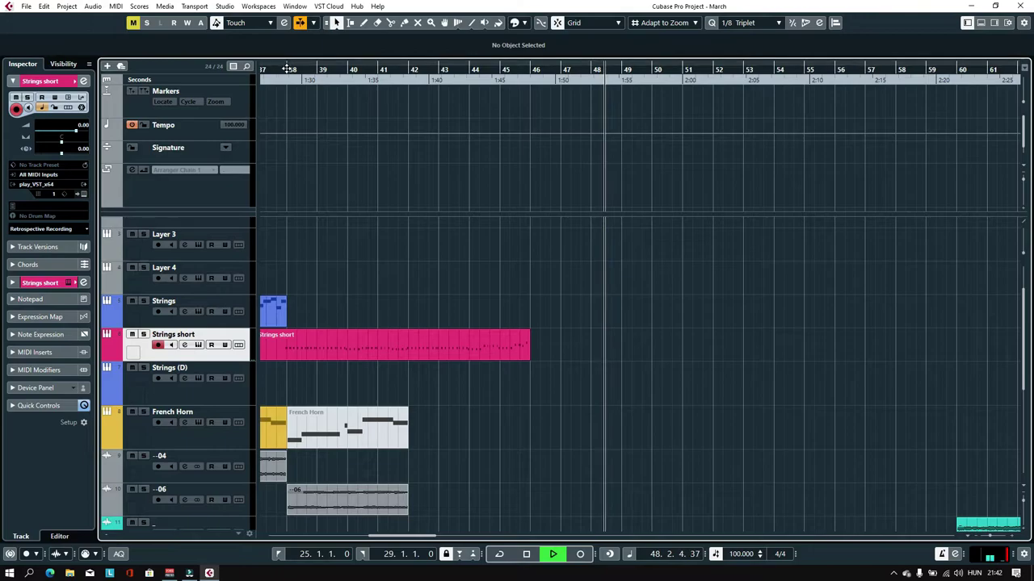
left_click_drag(288, 70, 487, 129)
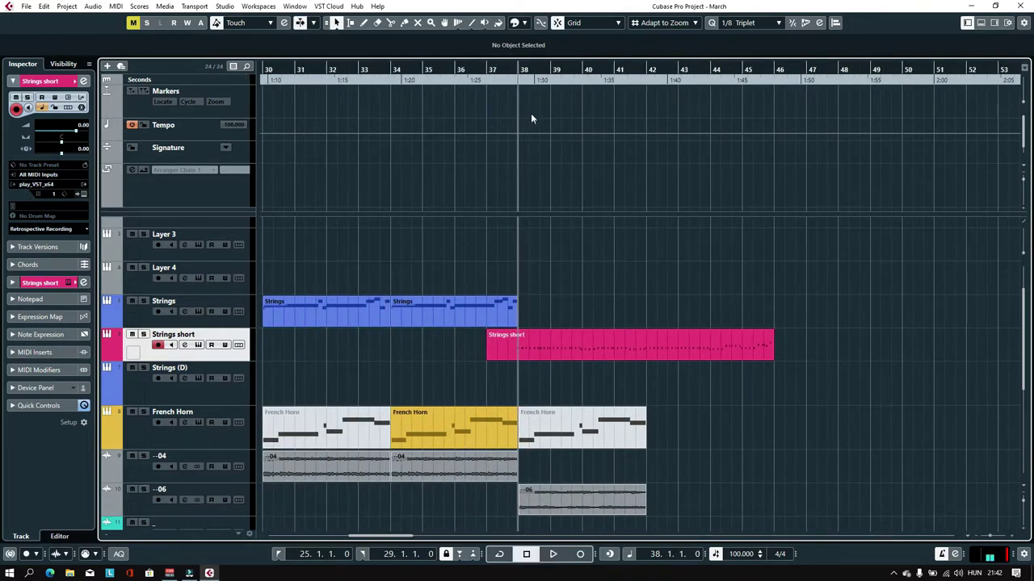
key("space")
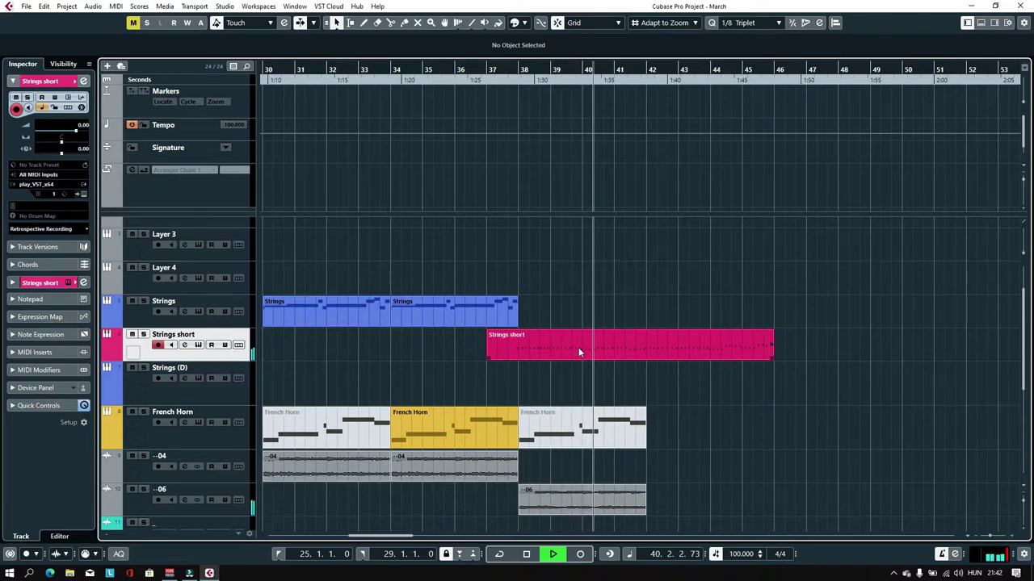
Step: Set the quantize preset to 1/16 and try quantizing the selected opening notes of the Strings short part
double_click(536, 348)
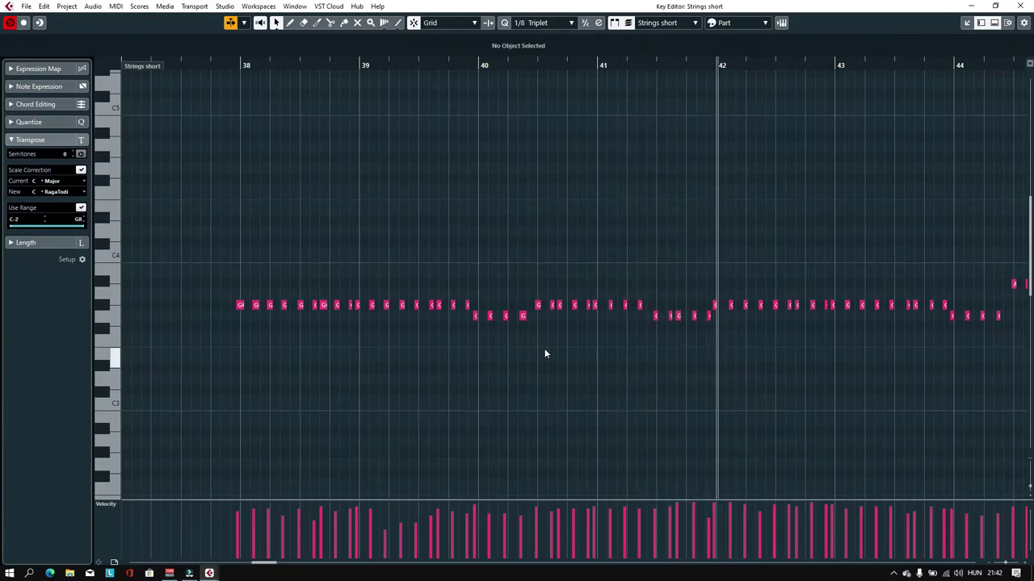
left_click_drag(231, 283, 417, 327)
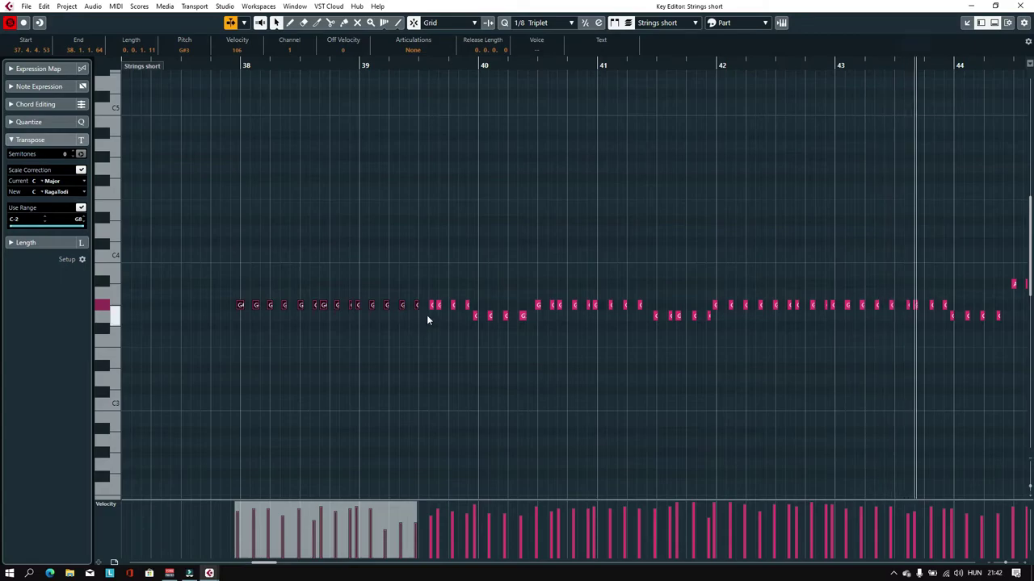
left_click(549, 25)
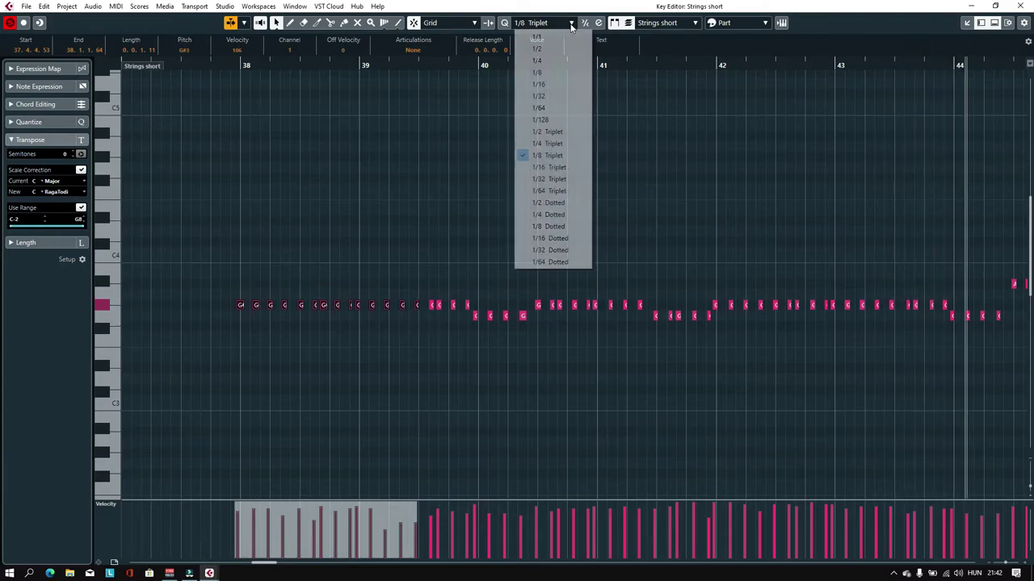
left_click(539, 84)
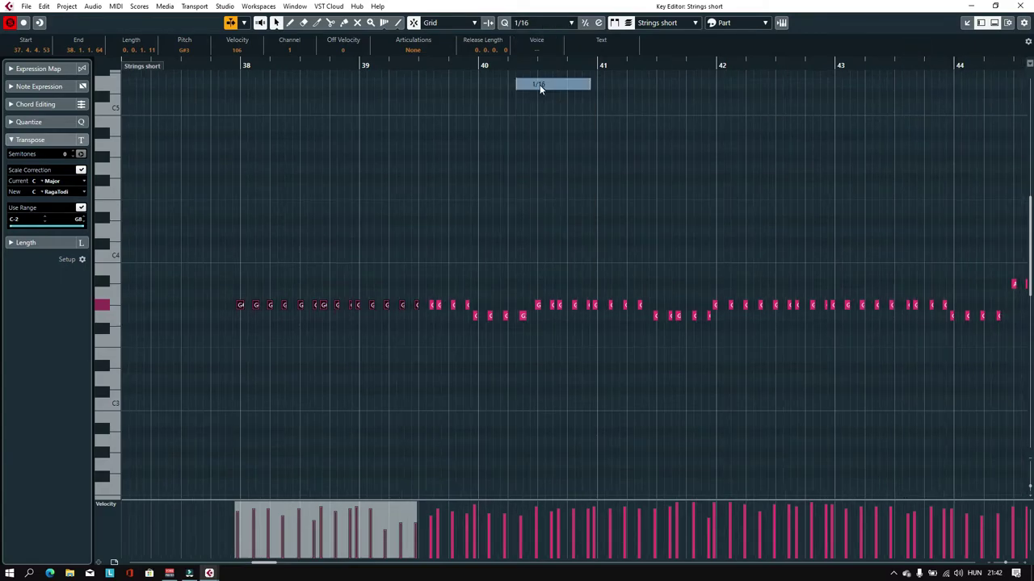
key("q")
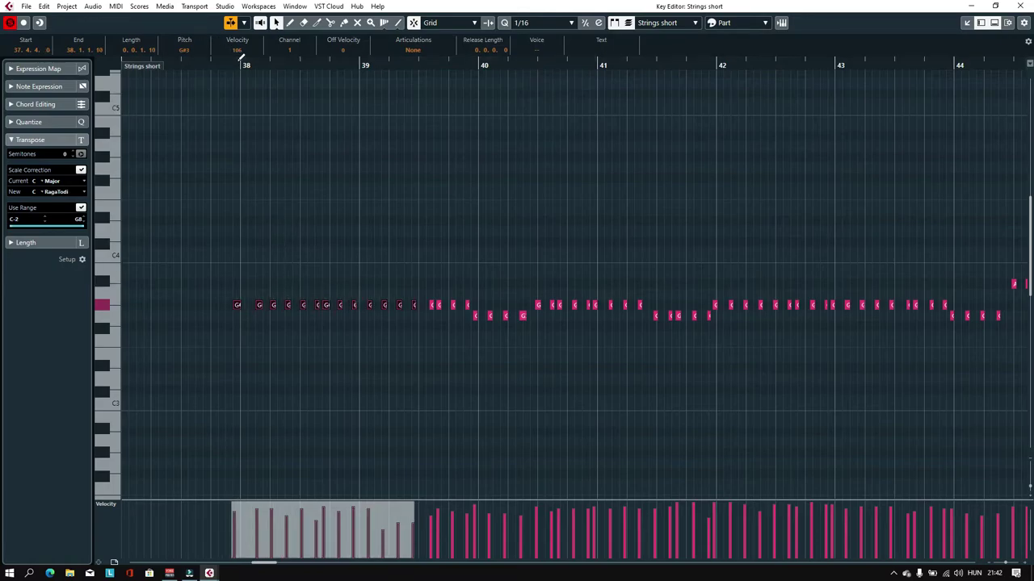
key("space")
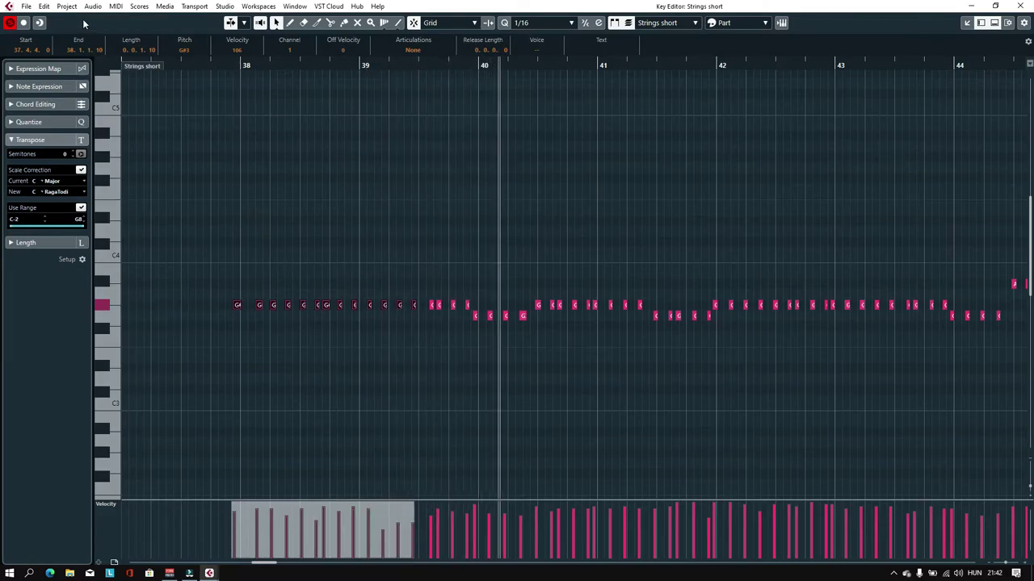
Step: Undo the quantizing of the Strings short notes, deselect them and return to the Project window
left_click(43, 7)
left_click(58, 22)
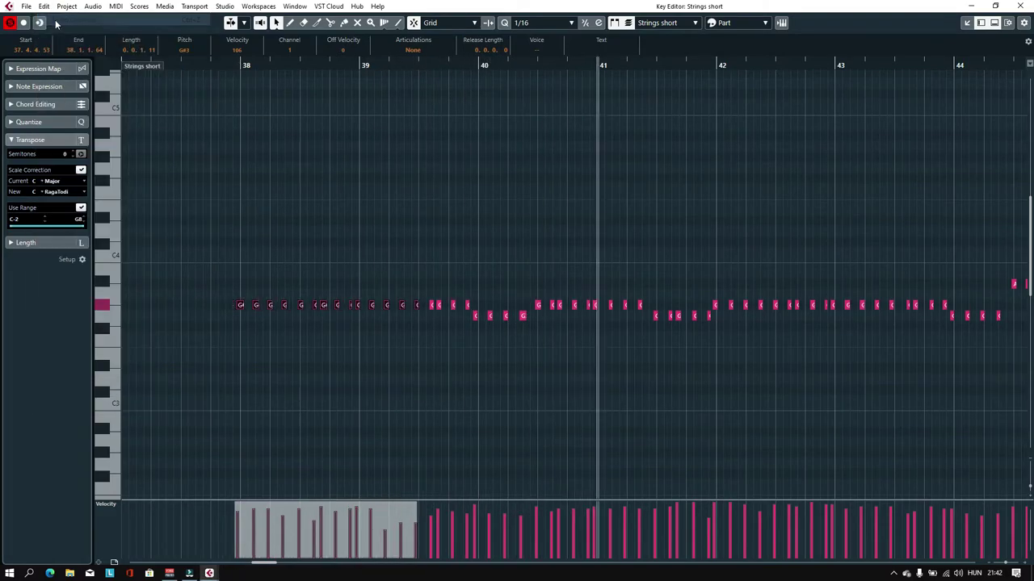
left_click(337, 283)
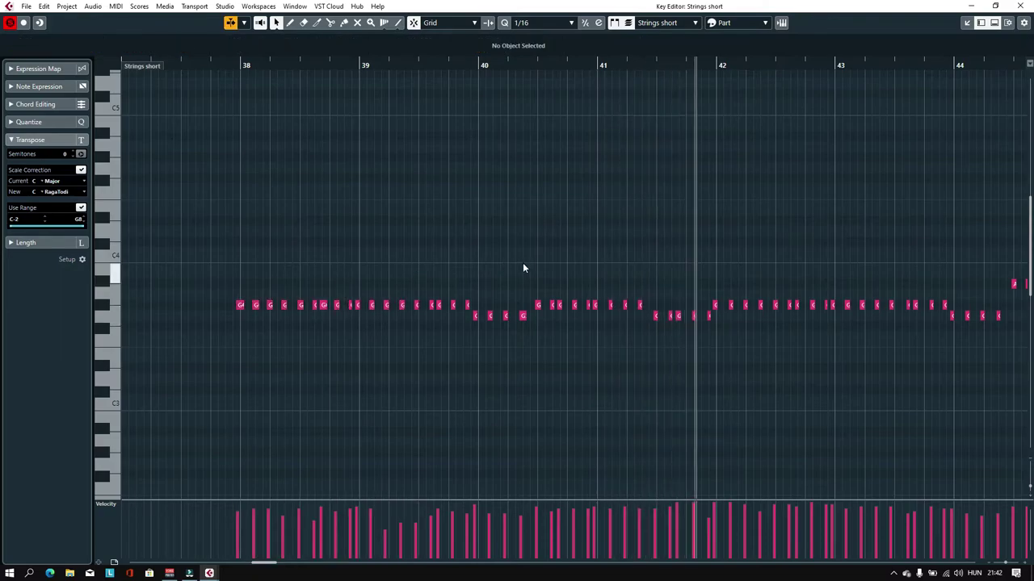
left_click(970, 6)
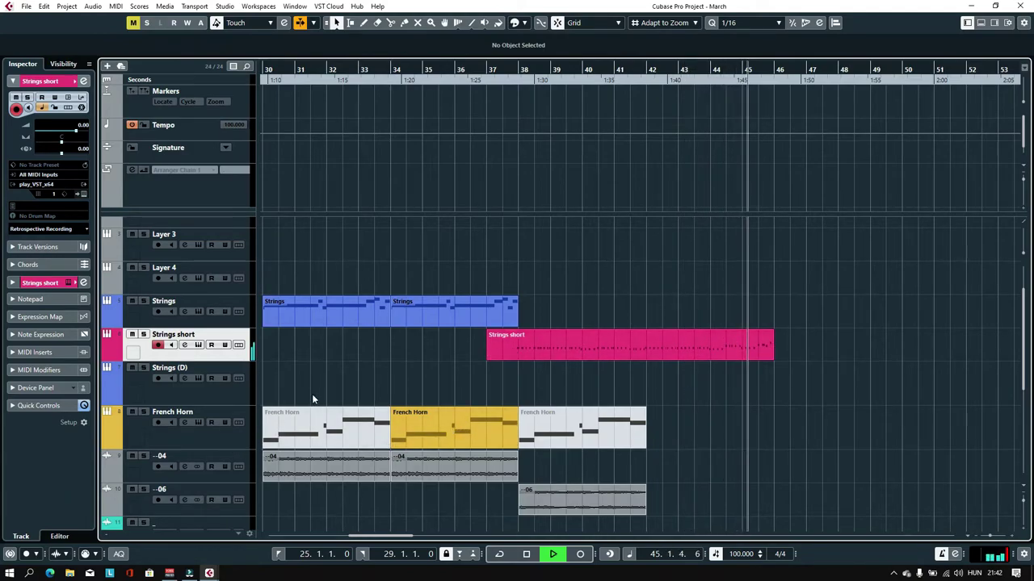
Step: Play from bar 38 with the French Horn track selected and insert the retrospective recording as a new part there
left_click(192, 436)
left_click(519, 70)
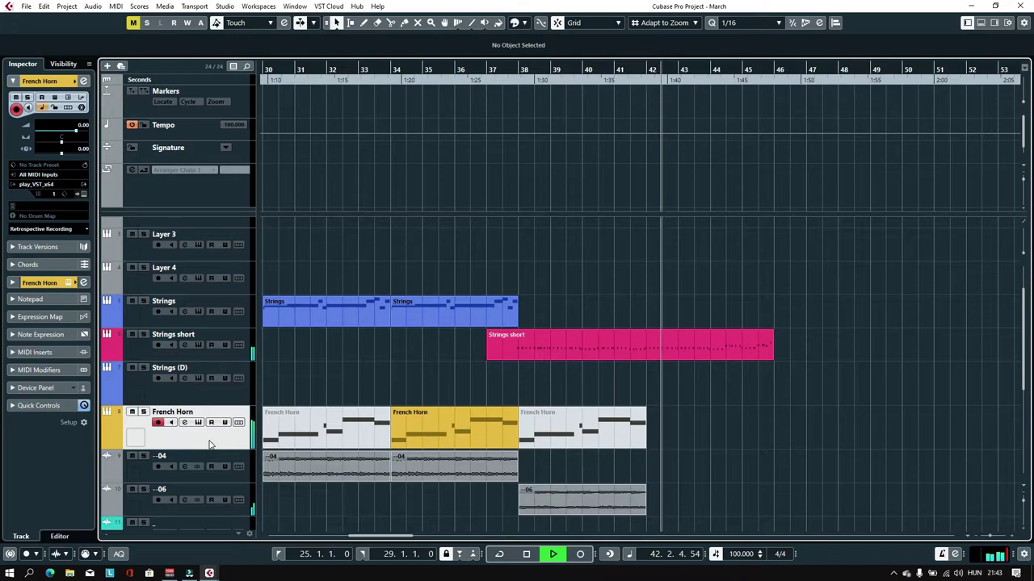
left_click(613, 554)
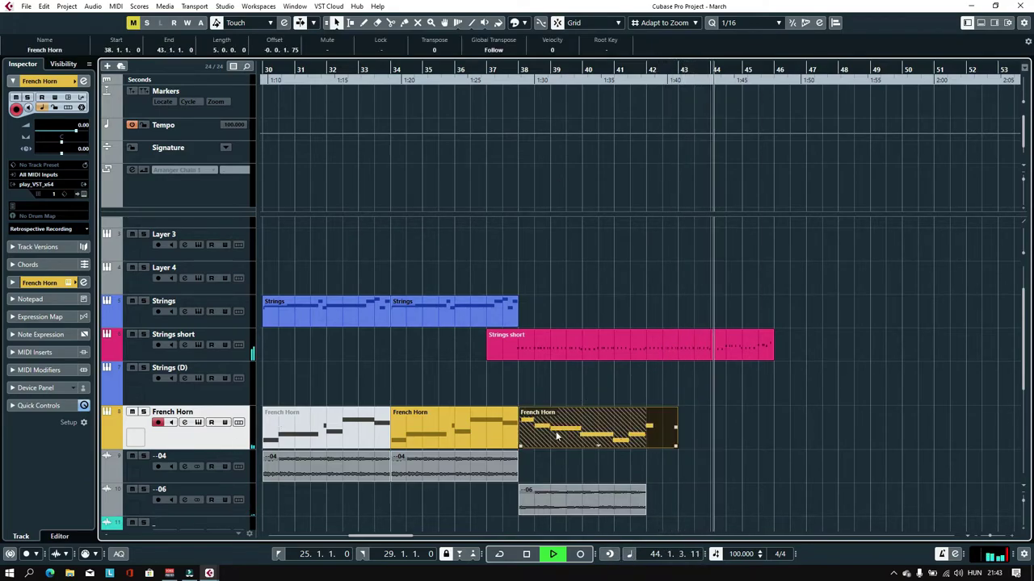
Step: Delete the old muted French Horn part beneath the new one at bar 38 and replay from just before that bar
mouse_move(554, 436)
left_mouse_down()
mouse_move(714, 436)
mouse_move(542, 436)
left_mouse_up()
left_click(609, 434)
key("Delete")
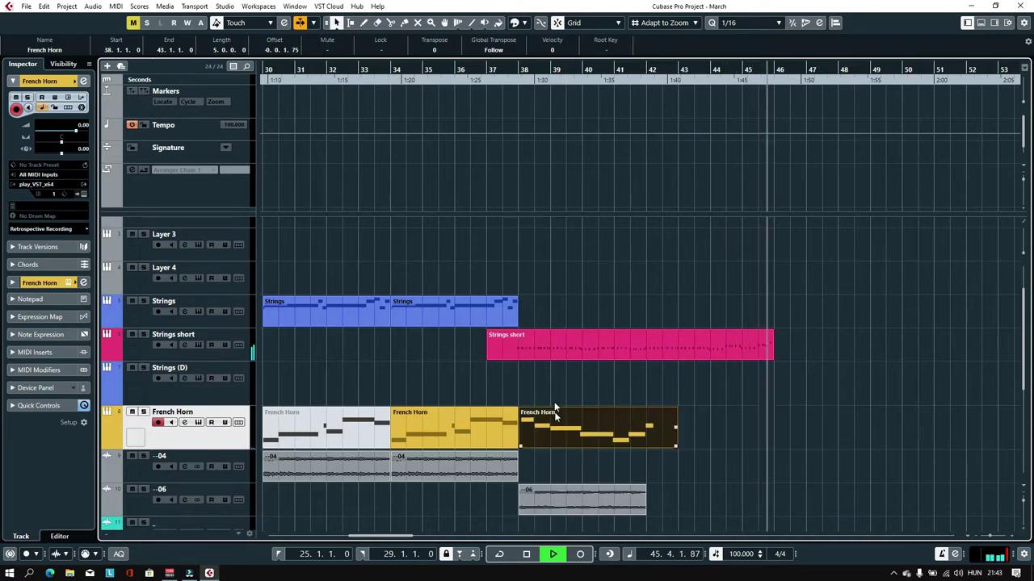
left_click(514, 71)
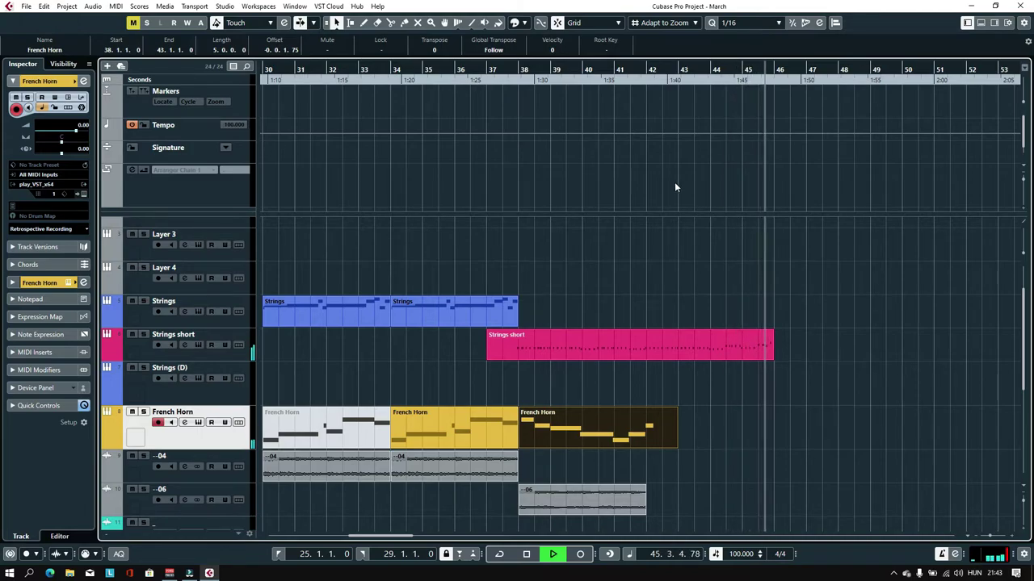
left_click(512, 71)
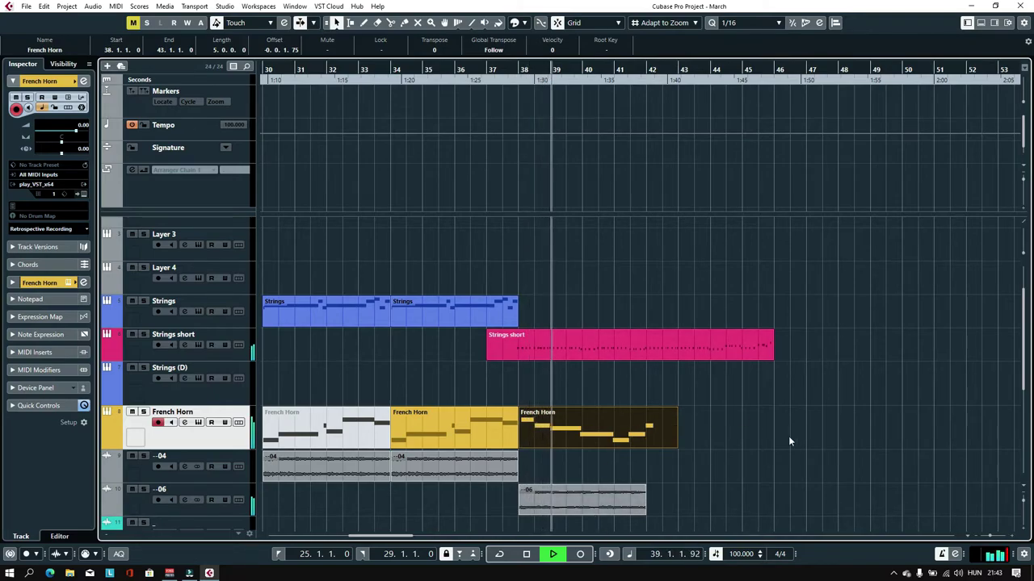
Step: Align the notes of the new French Horn part to the beats, extending the final F#3 from bar 42 to bar 43
double_click(588, 437)
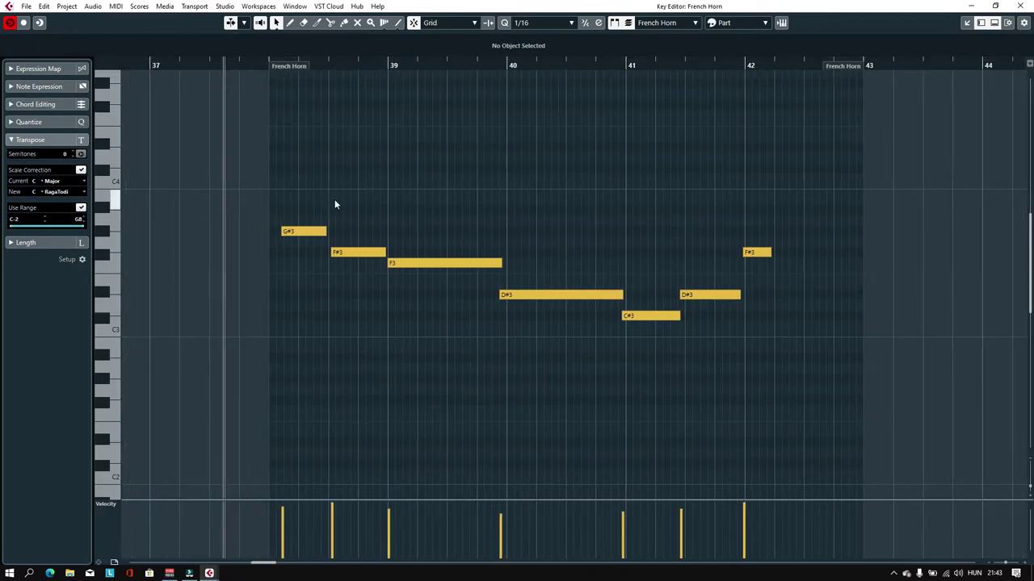
left_click_drag(283, 232, 388, 253)
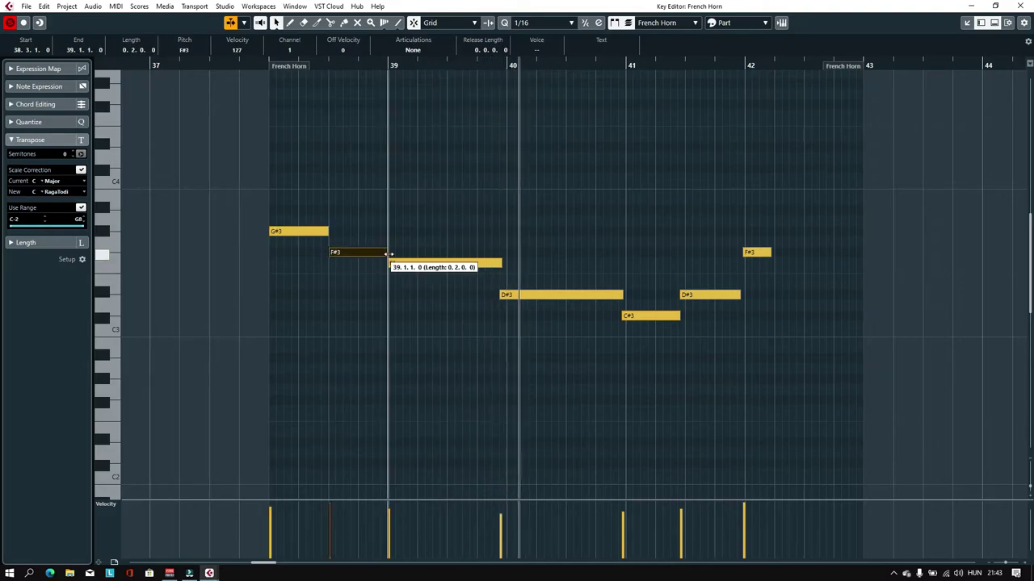
left_click_drag(501, 263, 506, 263)
left_click_drag(502, 295, 507, 295)
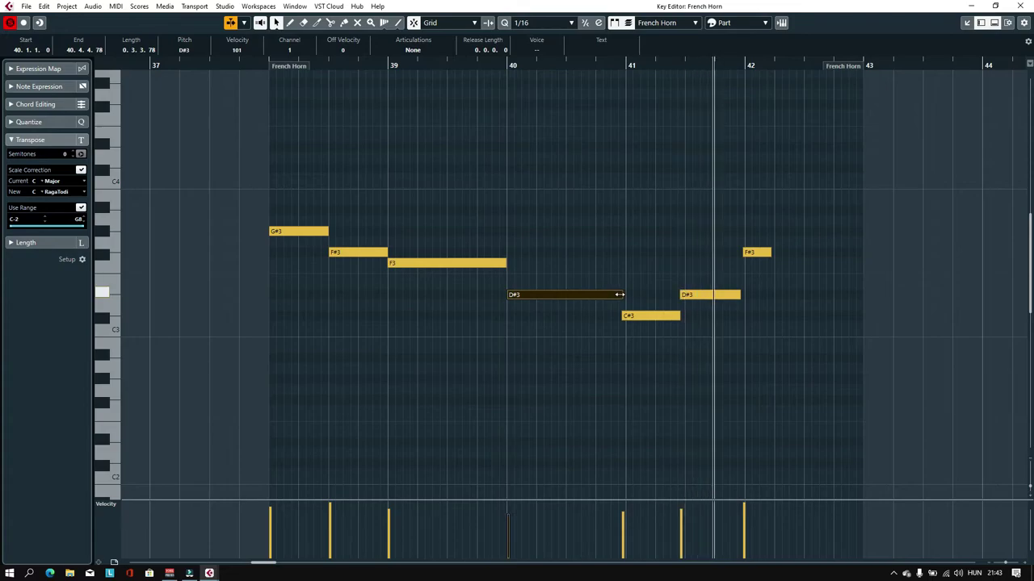
left_click_drag(620, 295, 744, 295)
left_click_drag(741, 251, 862, 252)
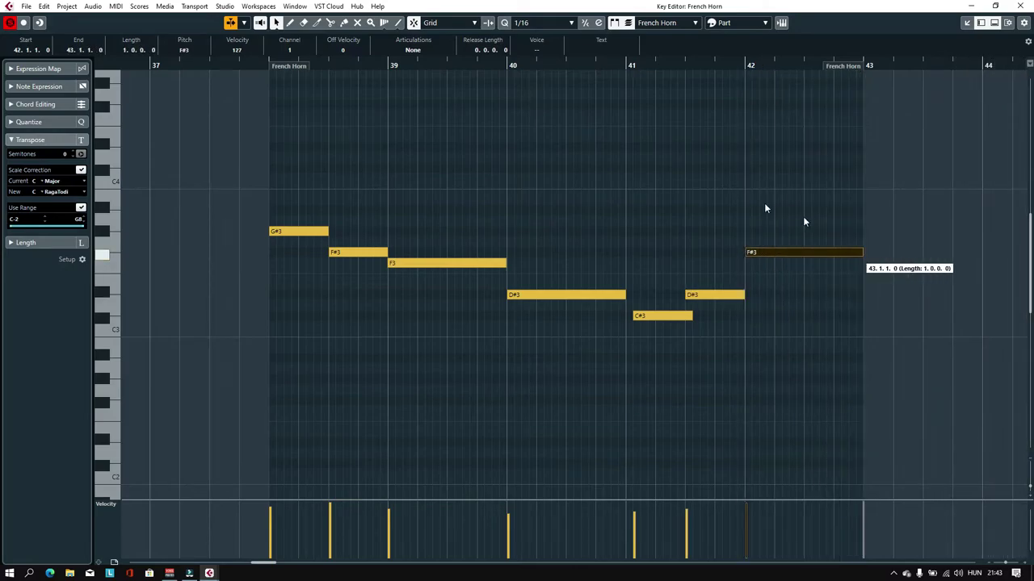
Step: Make the French Horn's C#3 note start at 41.1.1.0 with length 0.2.0.0, and return to the Project window
key("space")
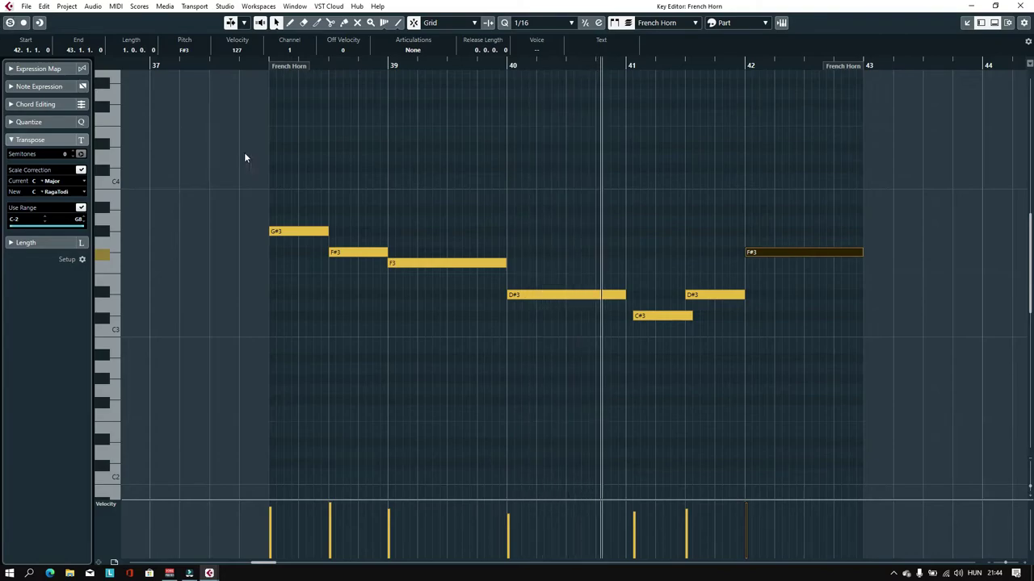
left_click_drag(634, 316, 628, 315)
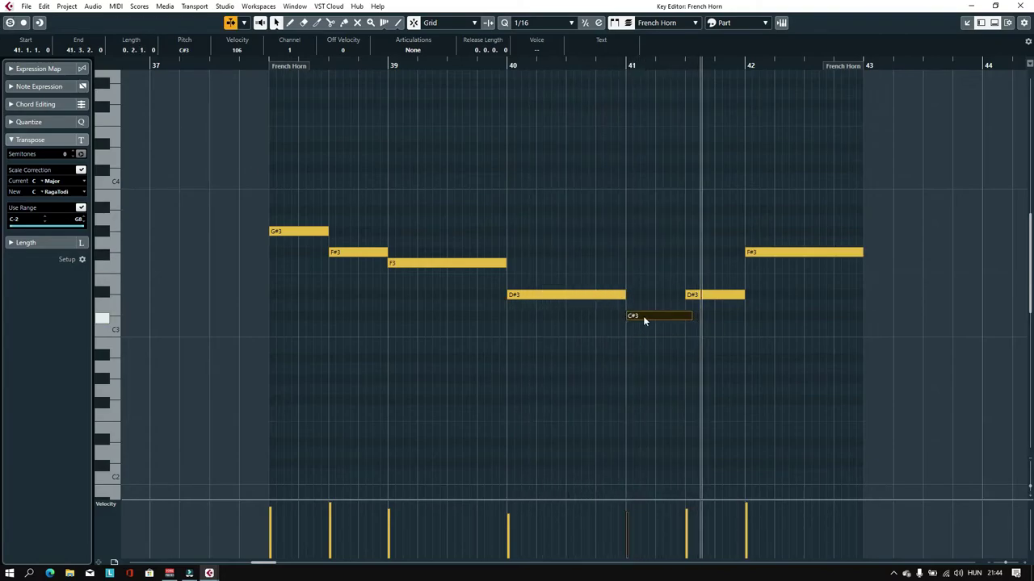
left_click_drag(692, 316, 685, 315)
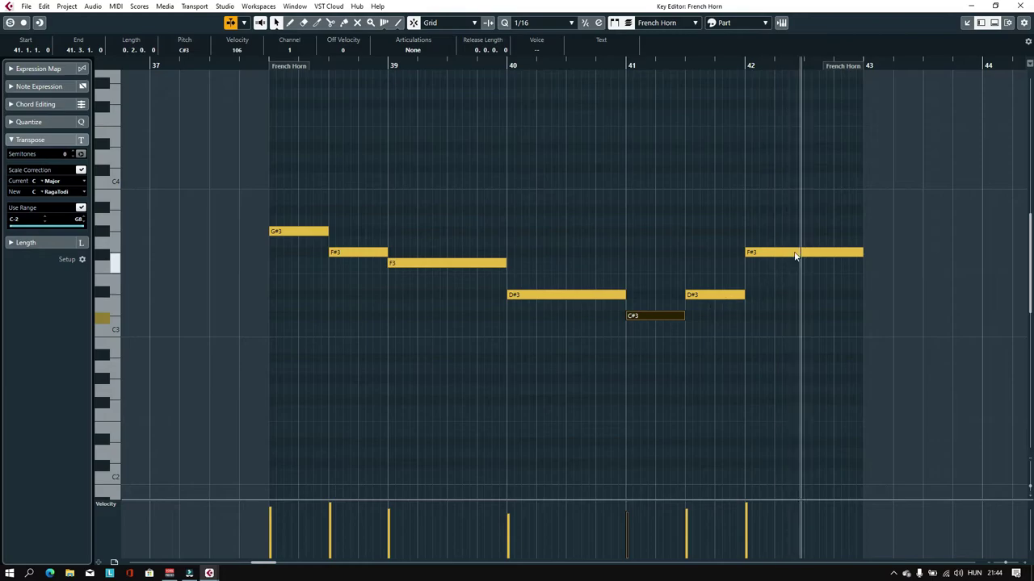
left_click(970, 6)
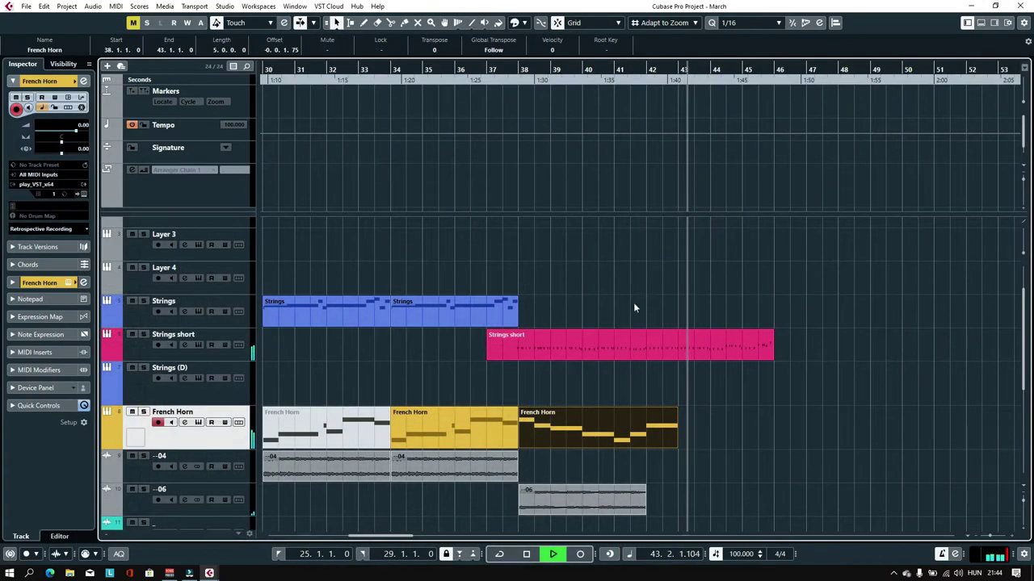
Step: Play the section from around bar 34 and again from just before bar 38, selecting Strings (D) and finally Strings short
left_click(404, 70)
left_click(165, 392)
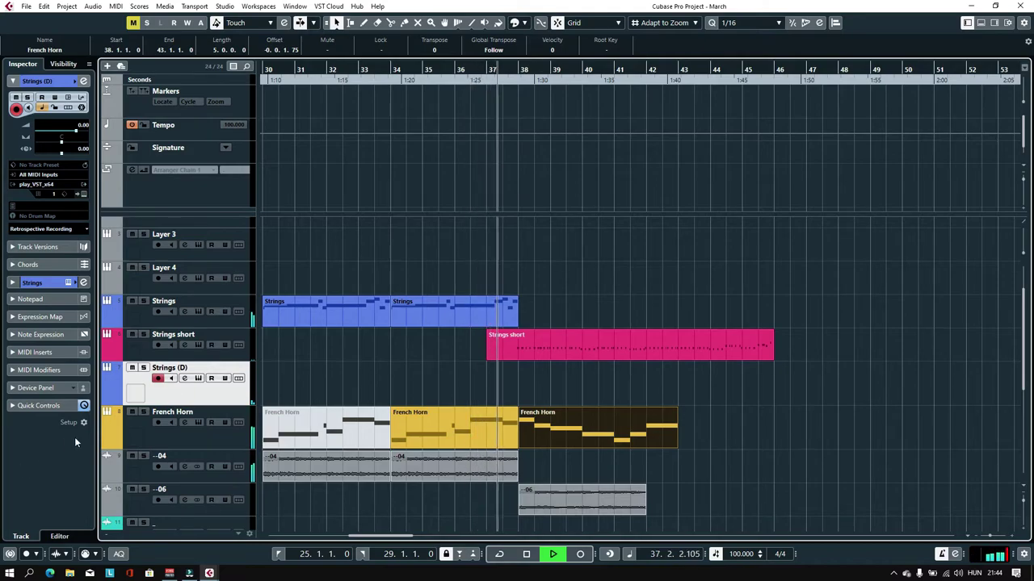
left_click(216, 359)
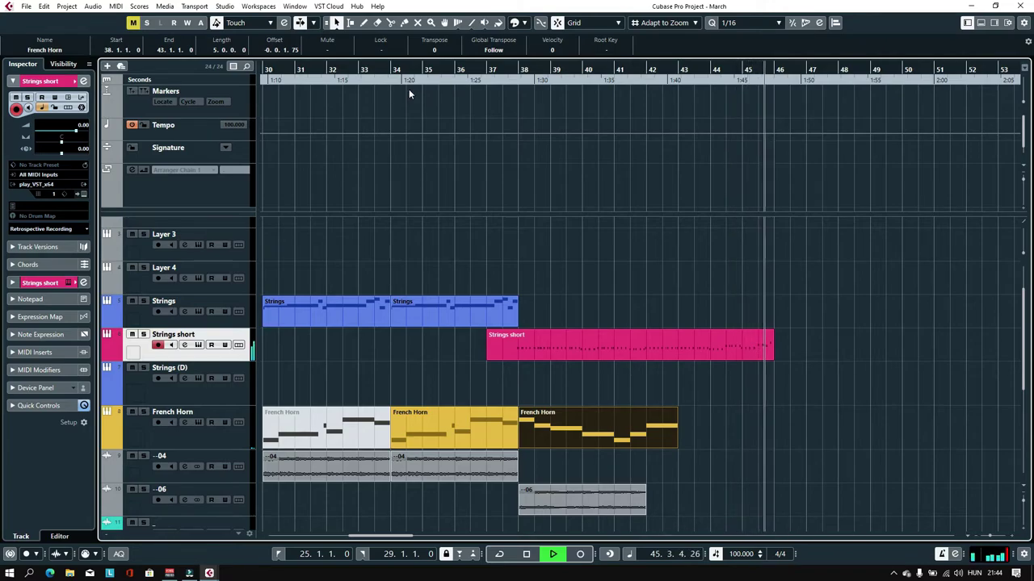
left_click(509, 74)
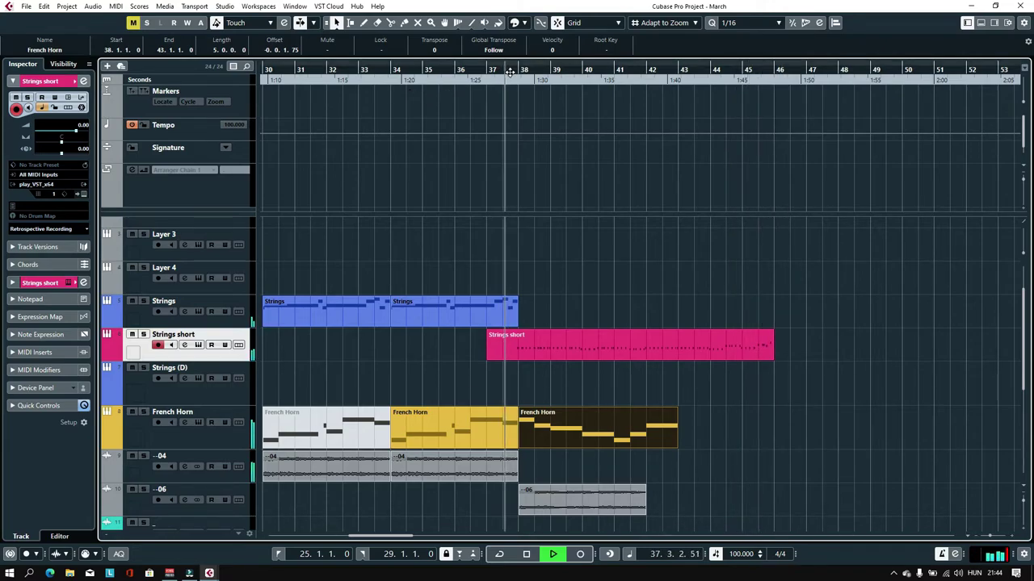
Step: Select the Strings track and replay the section from bar 34 and again from bar 38
scroll(234, 383, "down", 1)
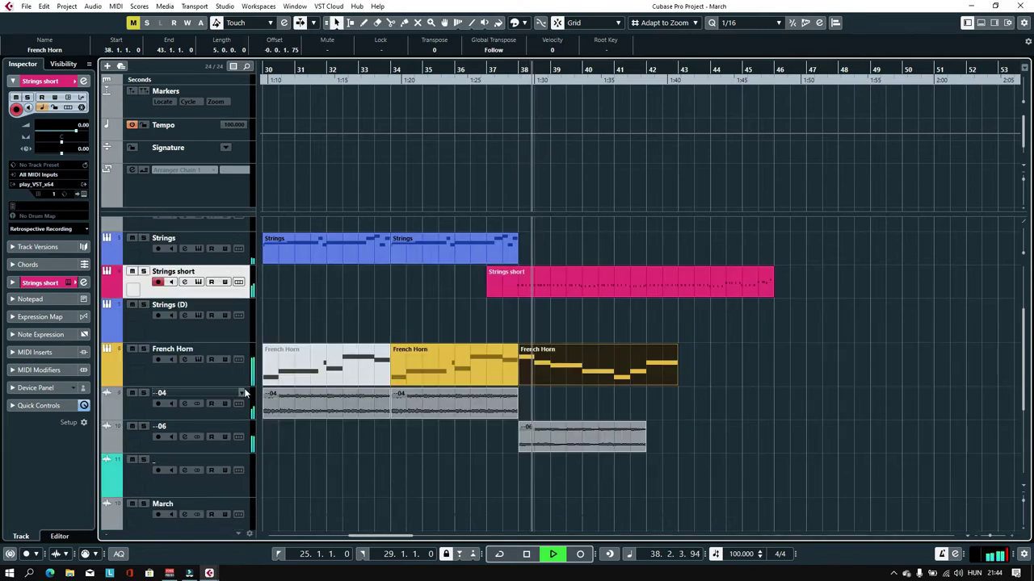
scroll(228, 380, "up", 2)
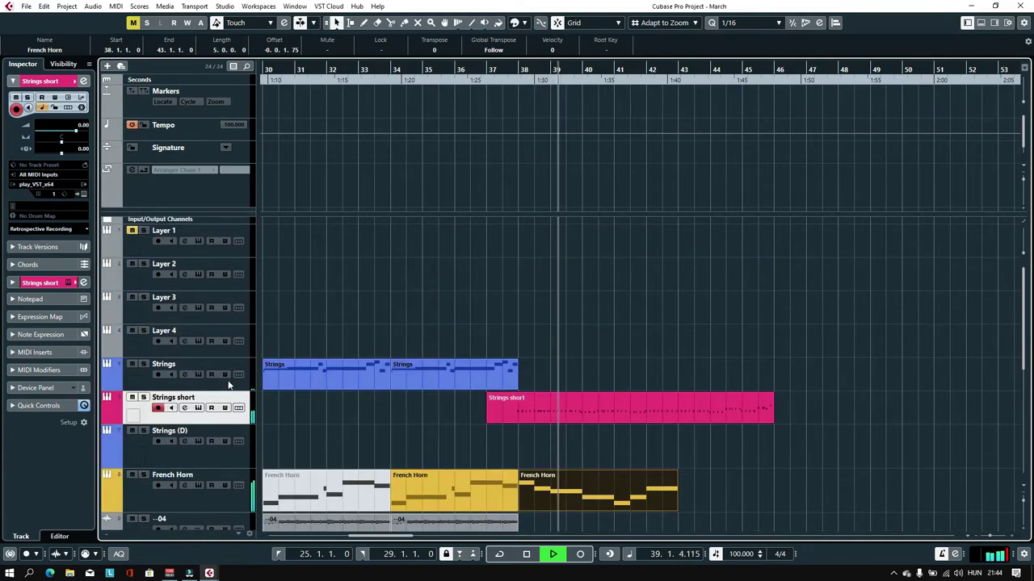
left_click(220, 380)
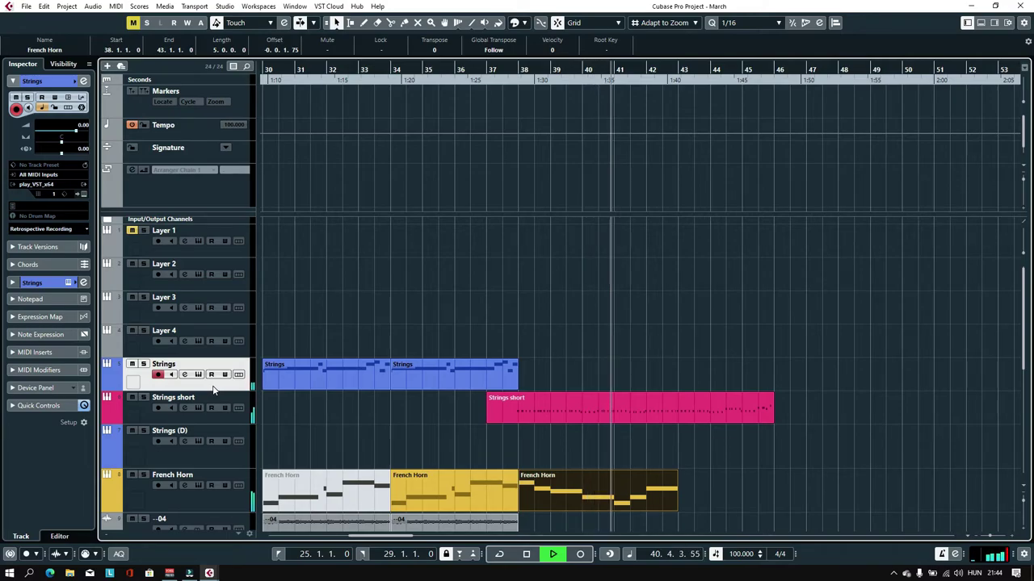
scroll(552, 436, "down", 2)
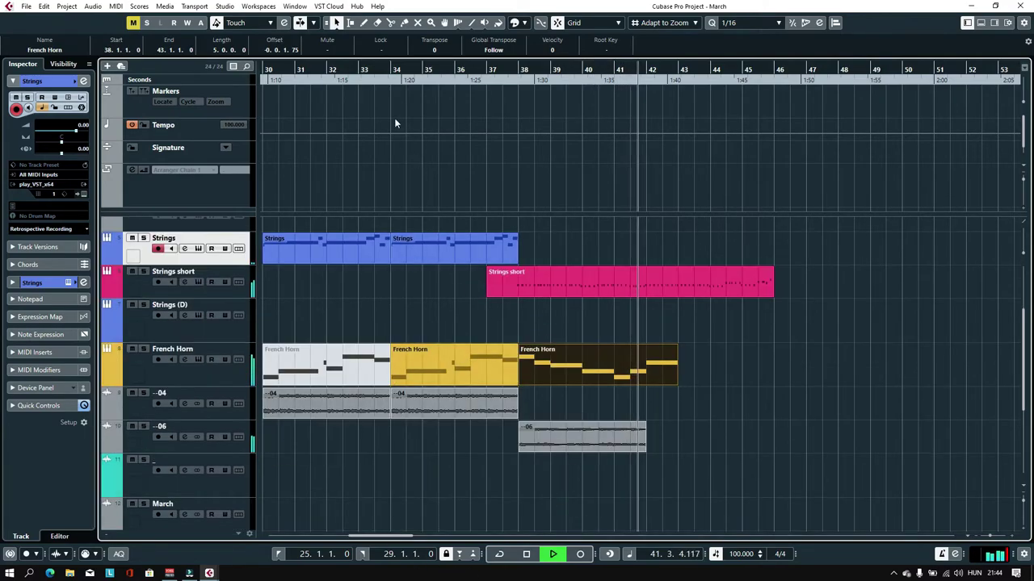
left_click(388, 71)
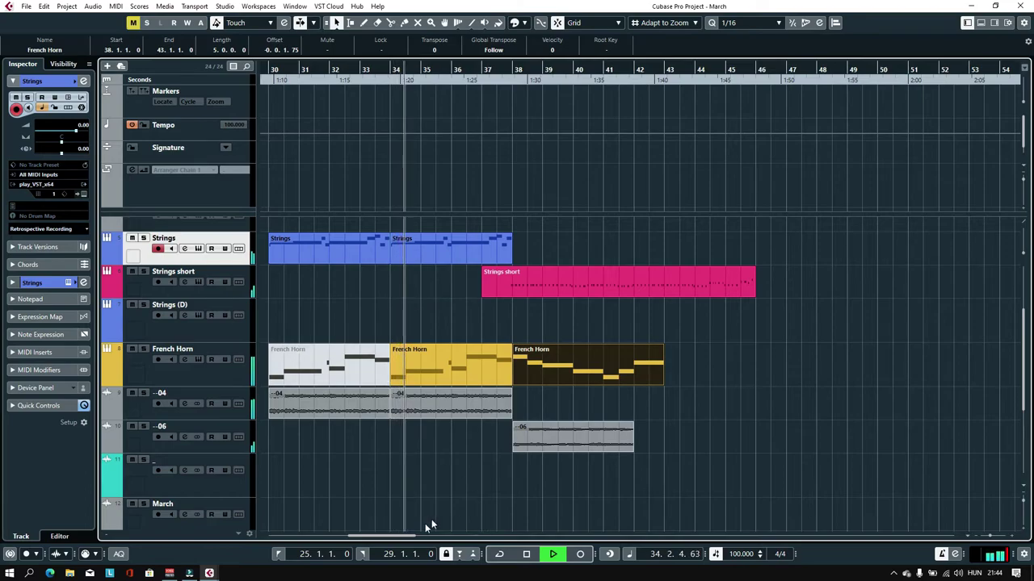
left_click_drag(413, 540, 395, 540)
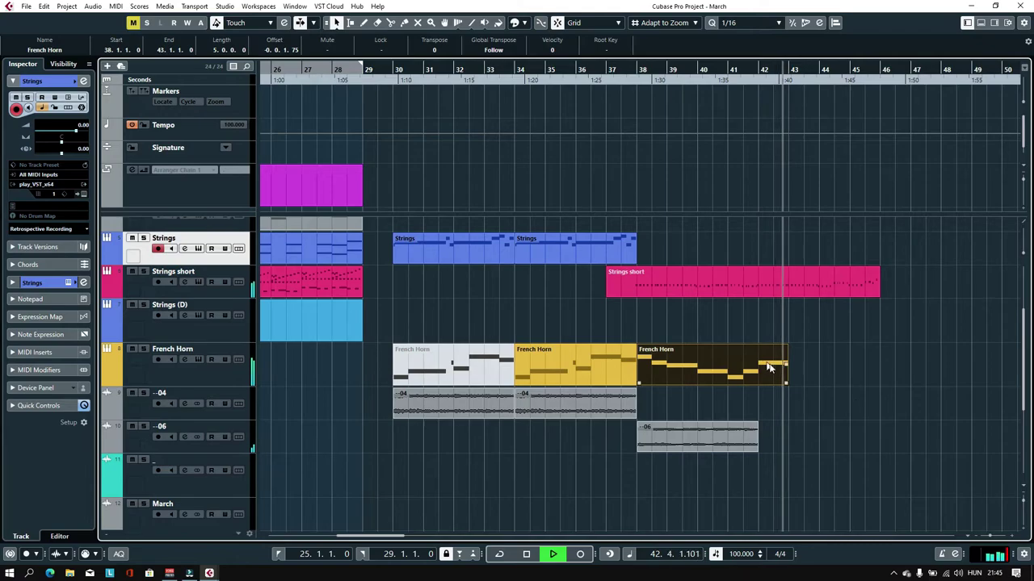
left_click(638, 71)
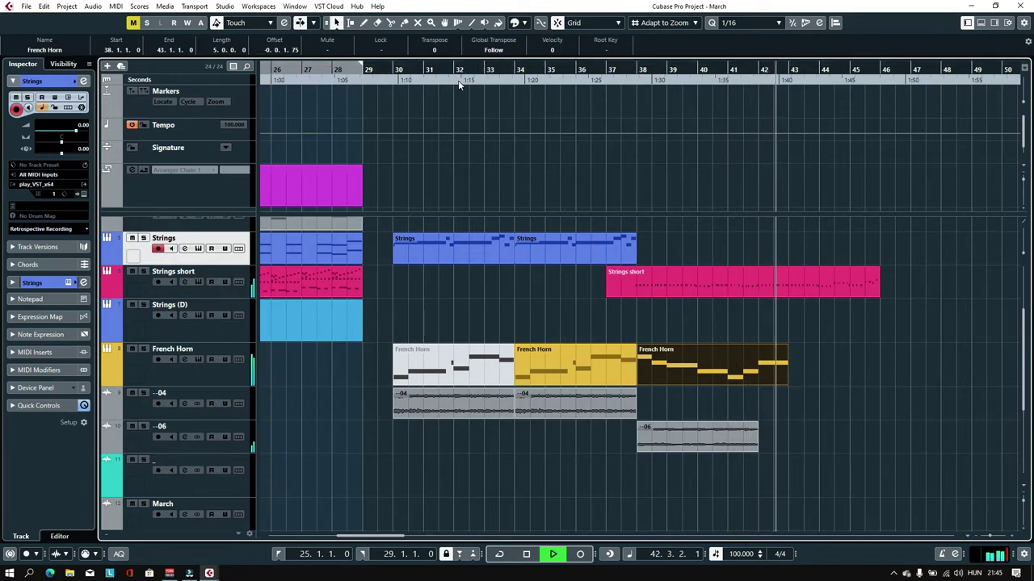
Step: Duplicate the --06 audio event from bar 38 so a copy follows at bar 42, and stop playback
left_click(735, 437)
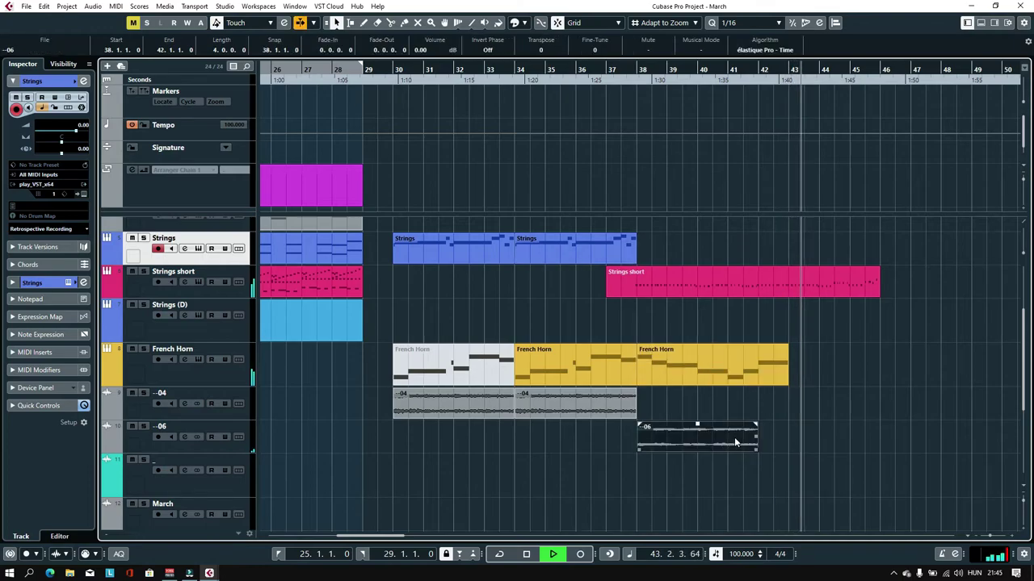
key("ctrl+d")
left_click(832, 432)
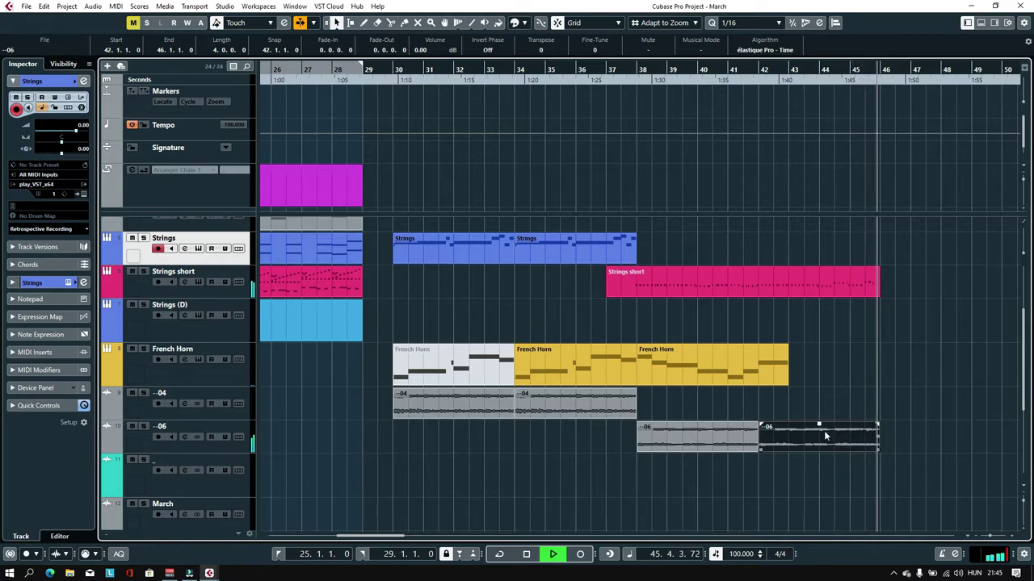
key("space")
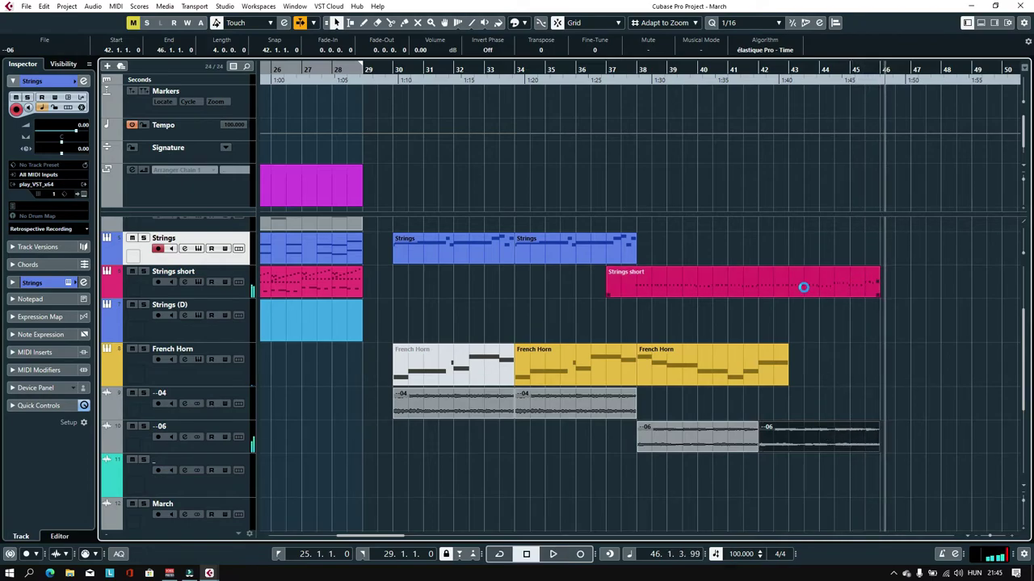
Step: Open the Strings short part, move its first G#3 to 38.1.1.0, and play it back
double_click(804, 287)
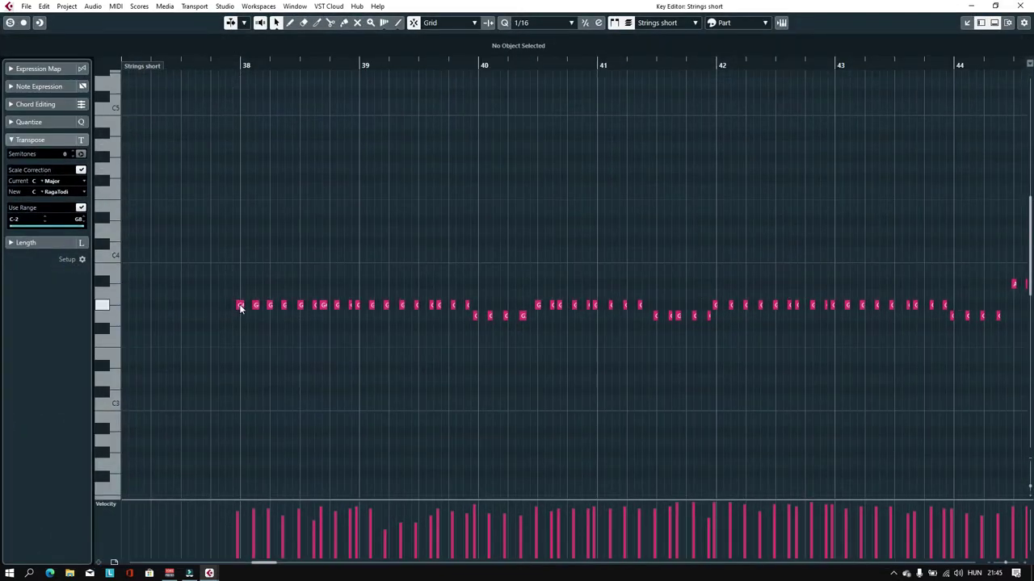
left_click_drag(243, 308, 244, 307)
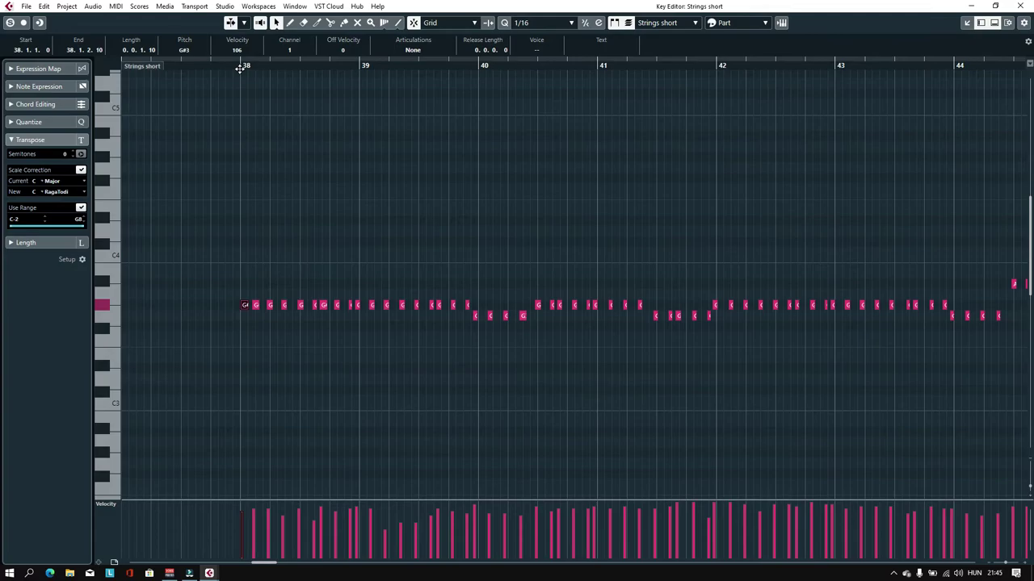
key("h")
key("h")
left_click_drag(239, 68, 316, 109)
key("space")
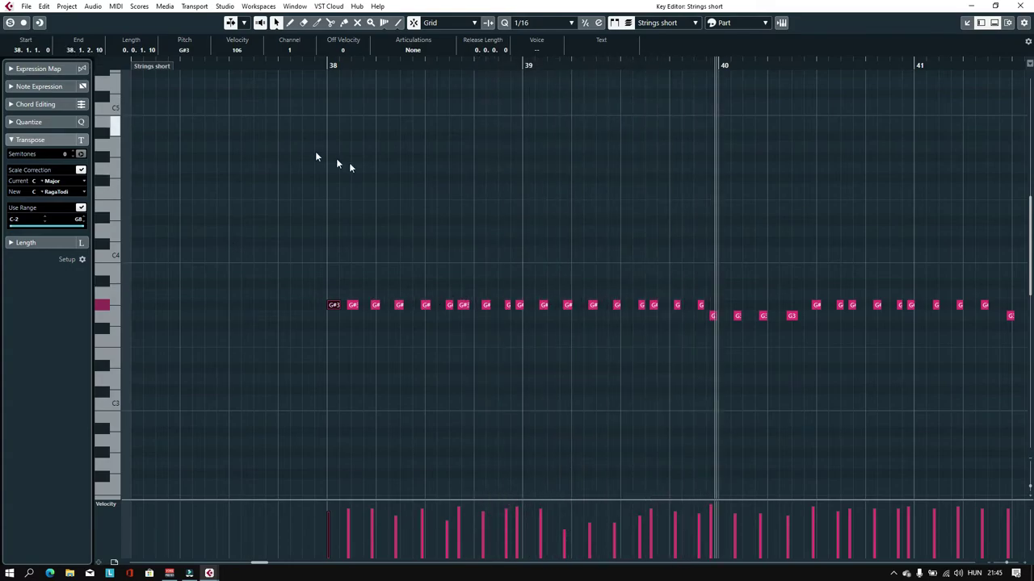
Step: Snap the off-beat Strings short notes in bars 39 to 41 to the grid, including 39.1.1.0, 40.1.1.0, 40.3.1.0 and 41.2.1.0
left_click_drag(711, 316, 722, 315)
left_click_drag(818, 305, 823, 306)
left_click(330, 64)
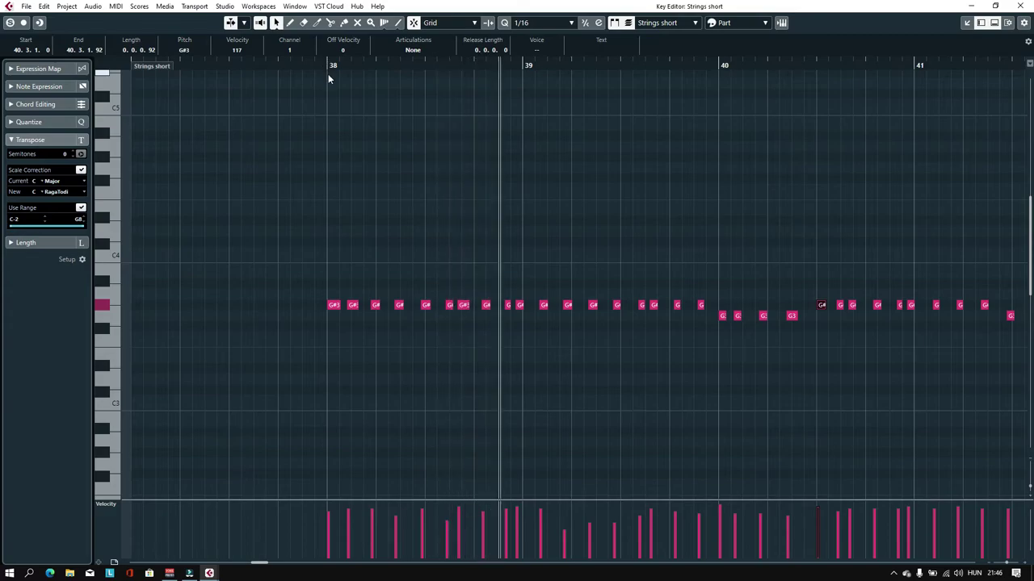
left_click_drag(519, 307, 528, 306)
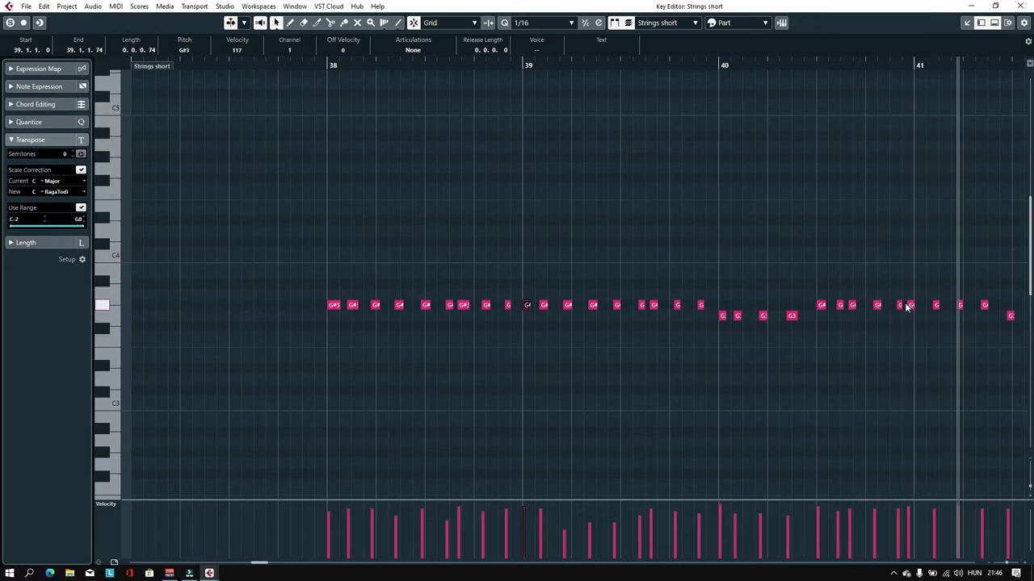
left_click_drag(918, 313, 919, 313)
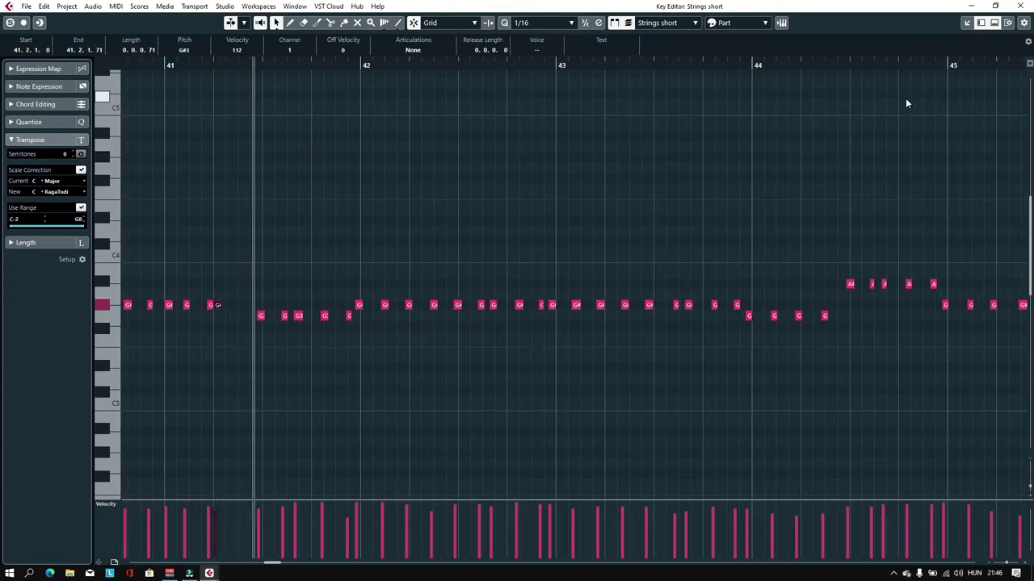
Step: Align the G#3 notes in bars 42 and 43 to the beats, including 42.1.1.0 and 42.3.1.0, and return to the Project window
left_click(358, 305)
left_click_drag(365, 313, 365, 307)
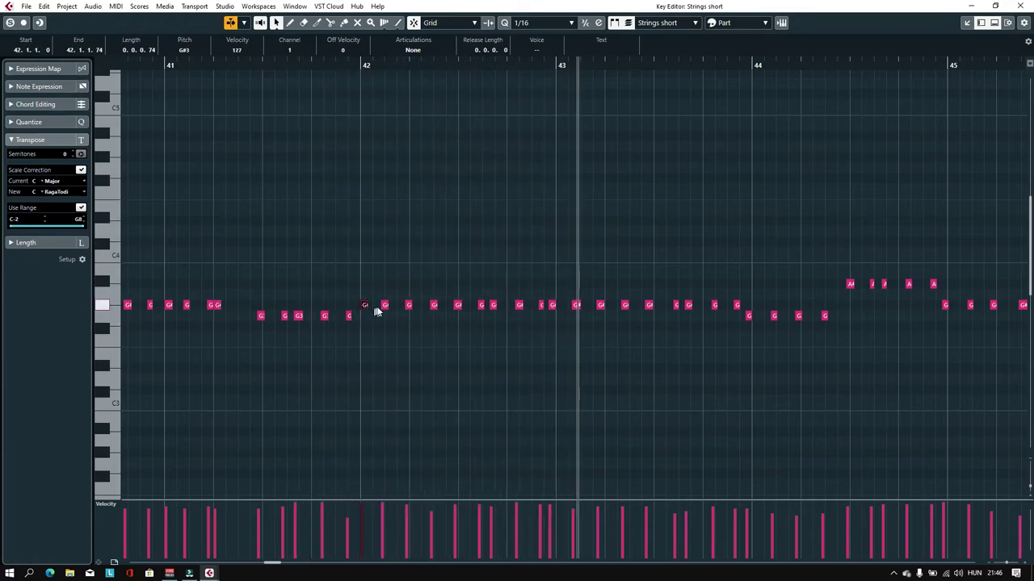
left_click(651, 305)
left_click(554, 305)
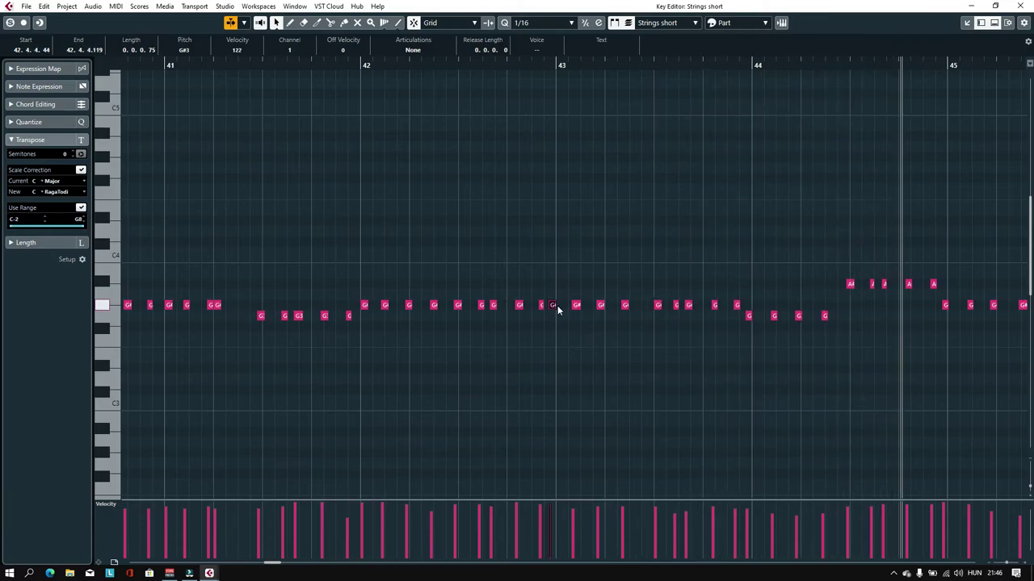
left_click_drag(559, 310, 566, 309)
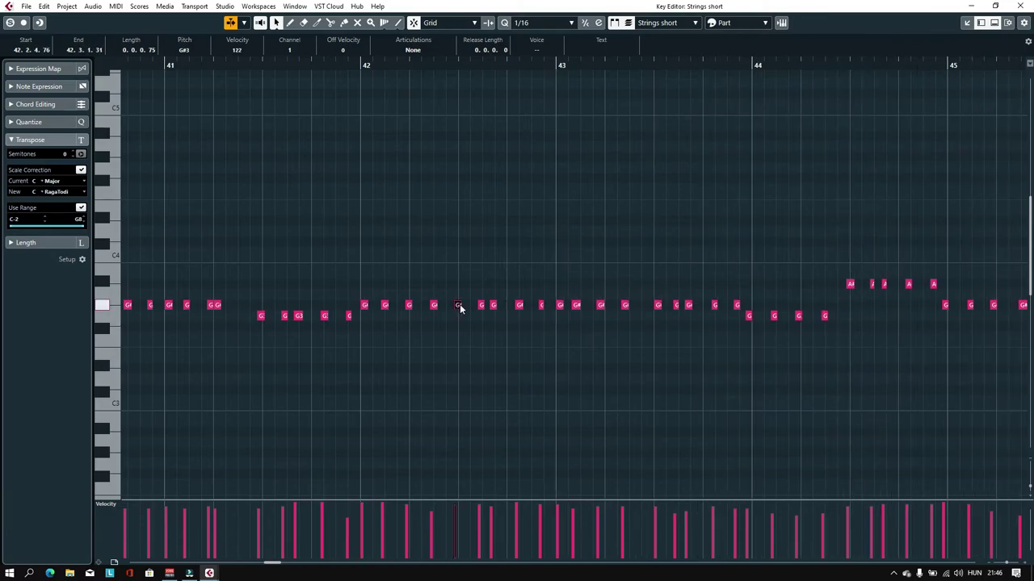
left_click_drag(462, 306, 462, 305)
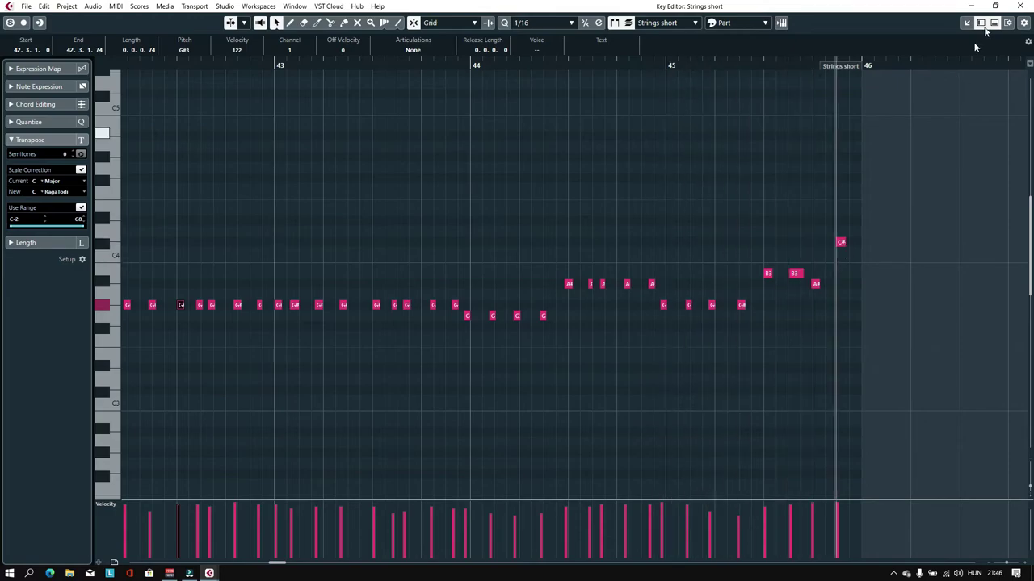
left_click(1020, 5)
left_click(894, 526)
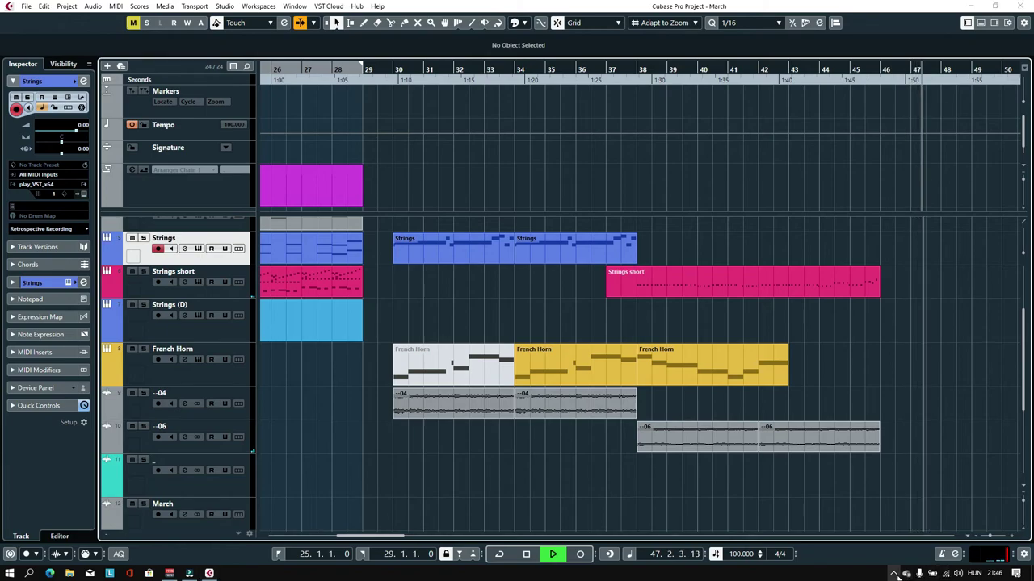
left_click(893, 573)
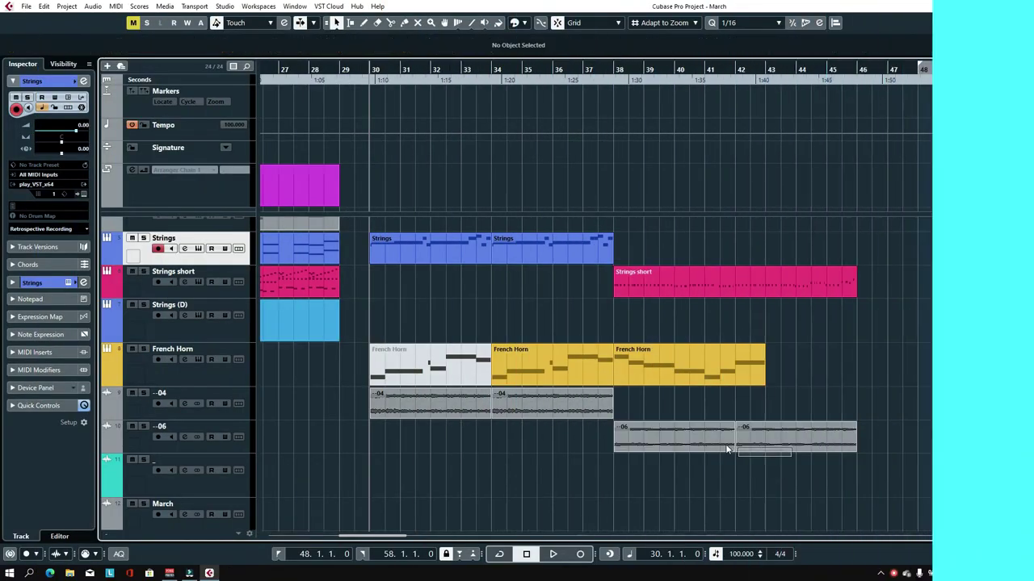
Step: Duplicate the two selected --06 events until they reach bar 62, and shift the locator range to bars 38–48
left_click(710, 440)
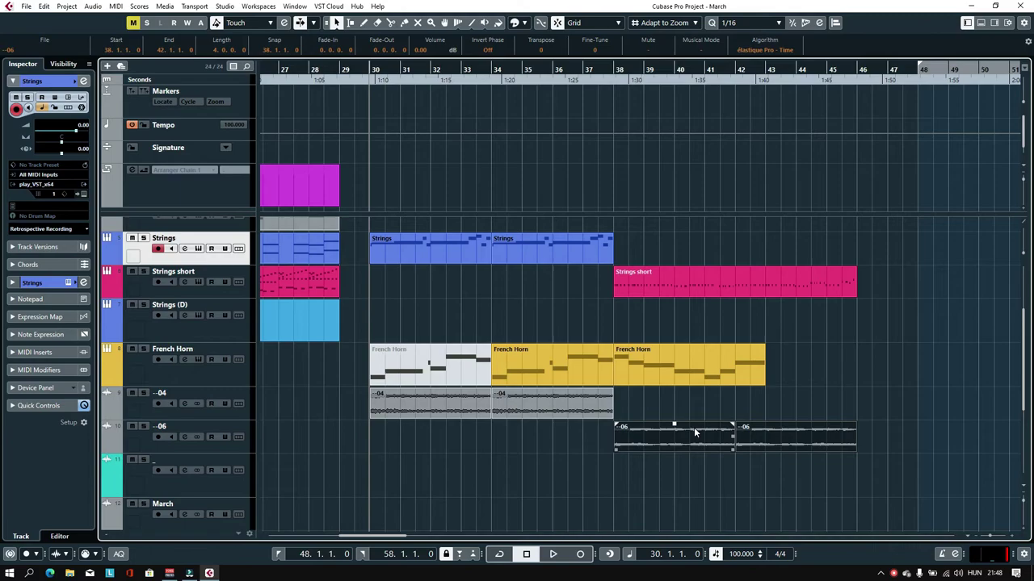
key("ctrl+d")
key("ctrl+d")
key("ctrl+d")
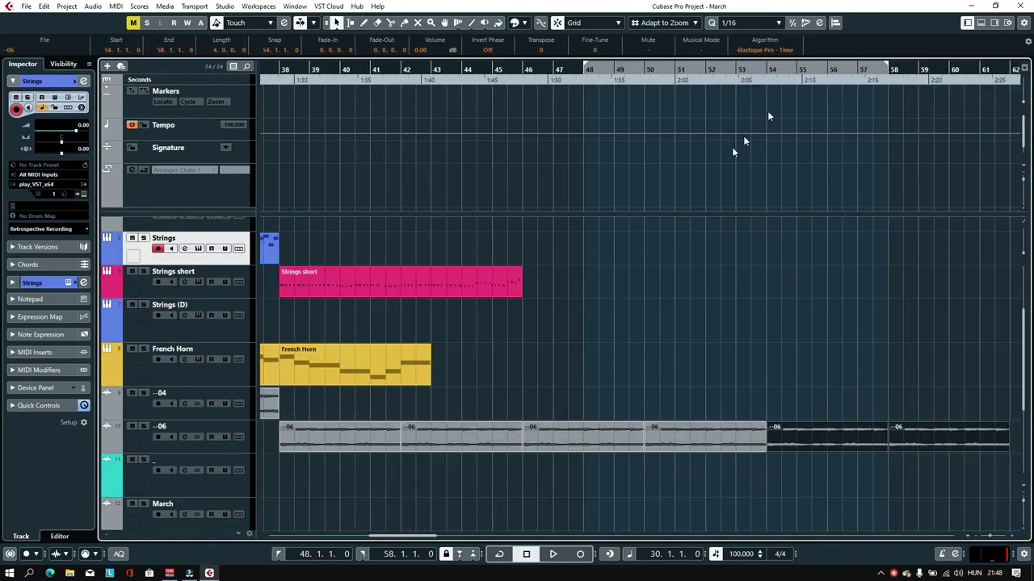
left_click_drag(706, 66, 432, 69)
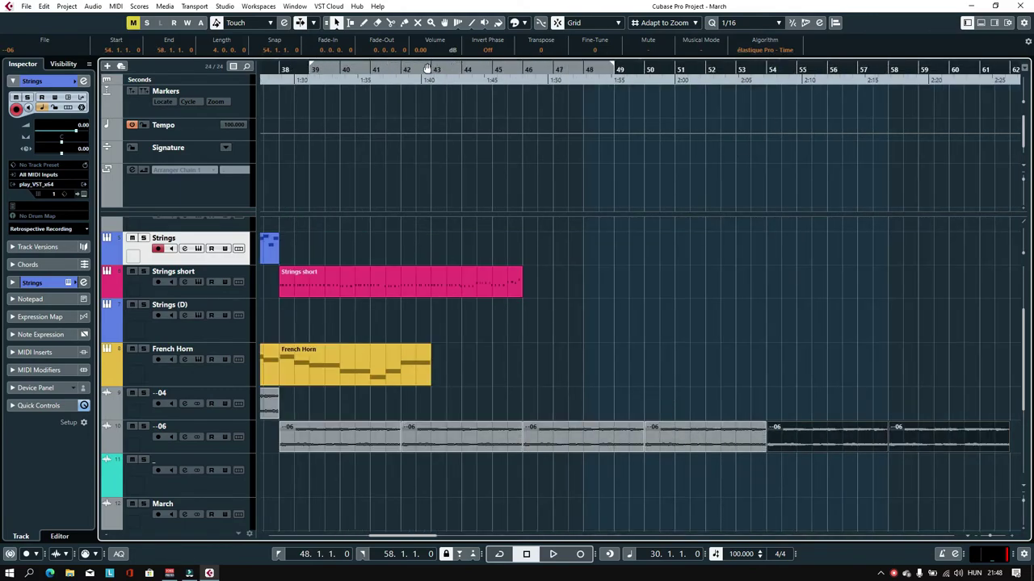
left_click_drag(339, 73, 364, 121)
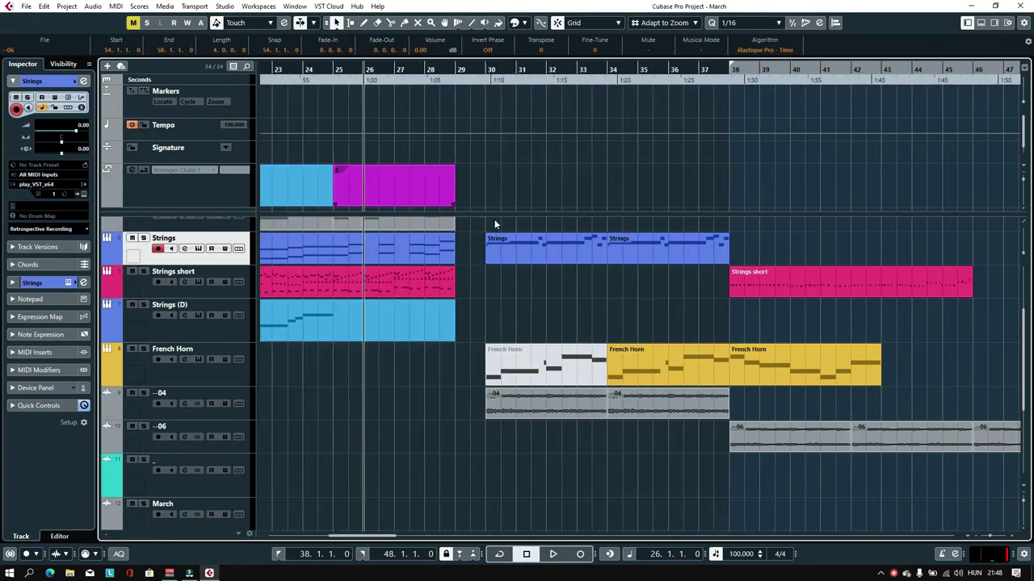
Step: Duplicate the Strings part at bar 34 six times to fill the track up to bar 62
left_click(682, 257)
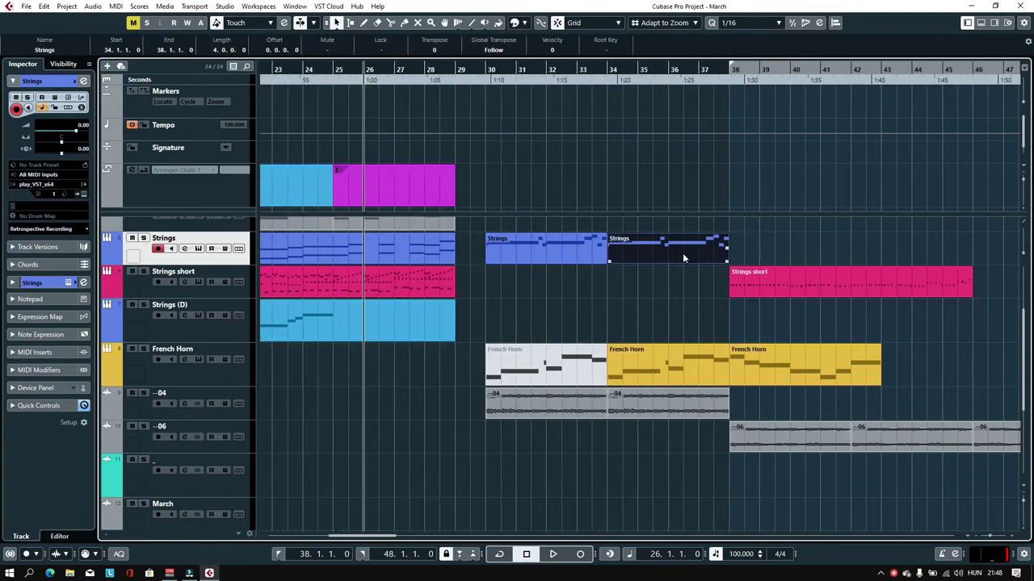
key("ctrl+d")
key("ctrl+d")
key("ctrl+d")
key("ctrl+d")
key("ctrl+d")
key("ctrl+d")
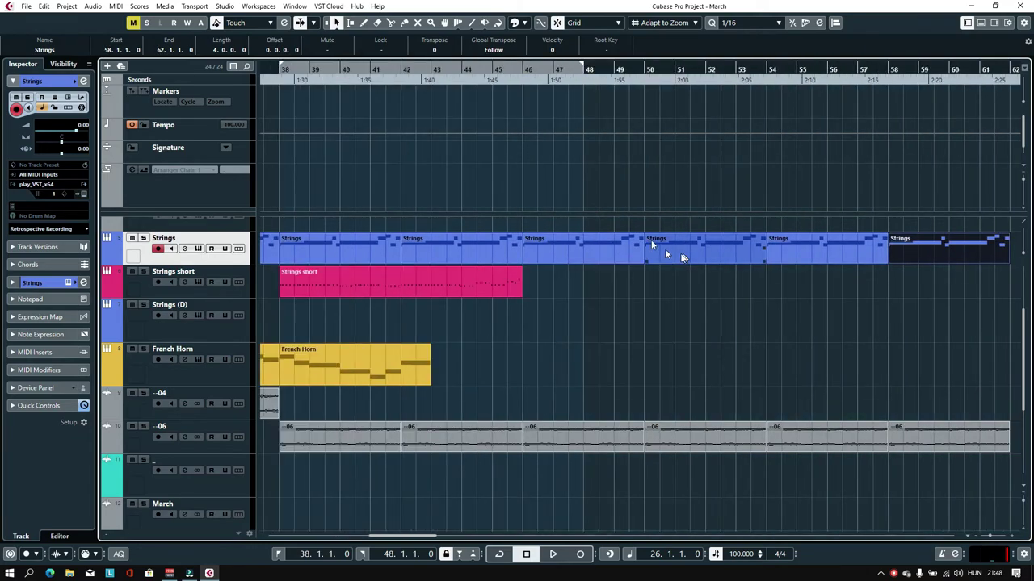
Step: Play the arrangement from bar 42 and shorten the locator range to end at bar 46
left_click(402, 71)
key("space")
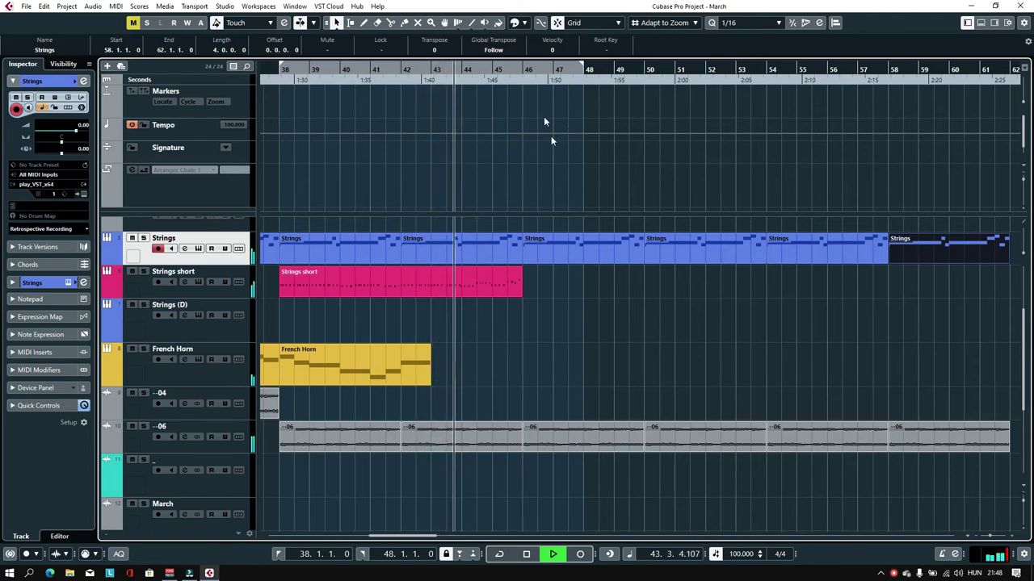
left_click(526, 69)
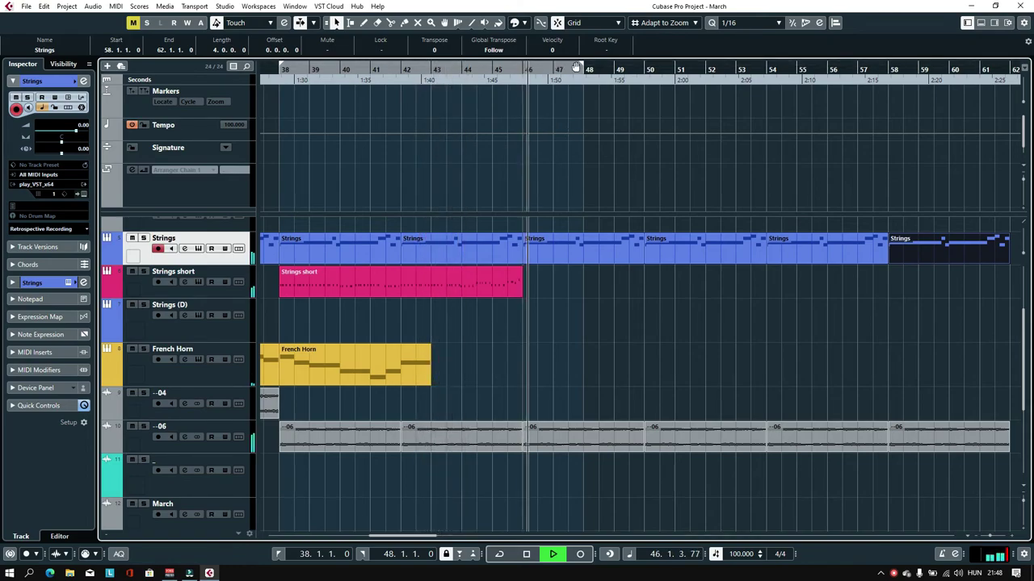
left_click_drag(582, 67, 524, 69)
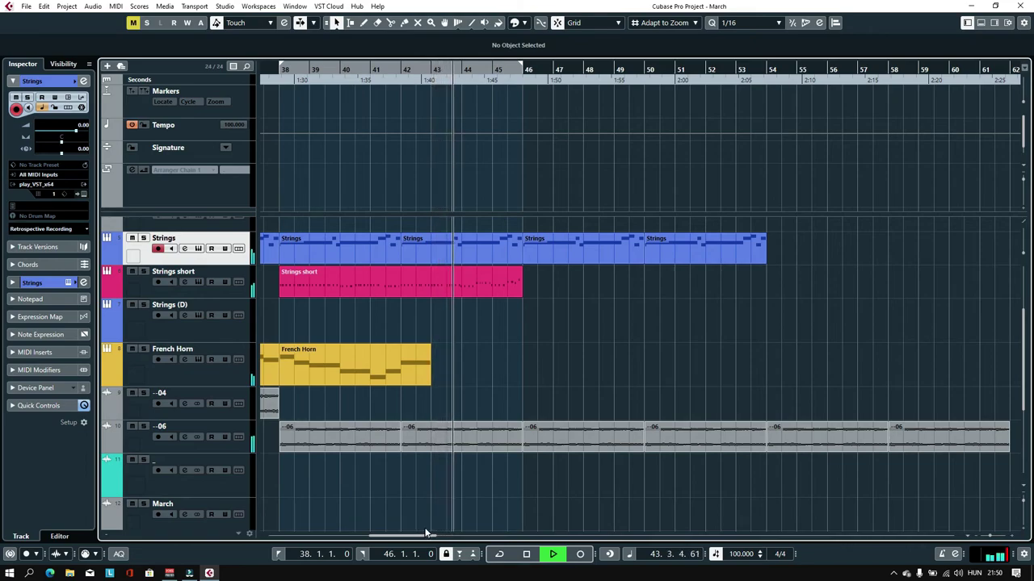
Step: Mute the Strings part spanning bars 42 to 46 and return to the Object Selection tool
key("7")
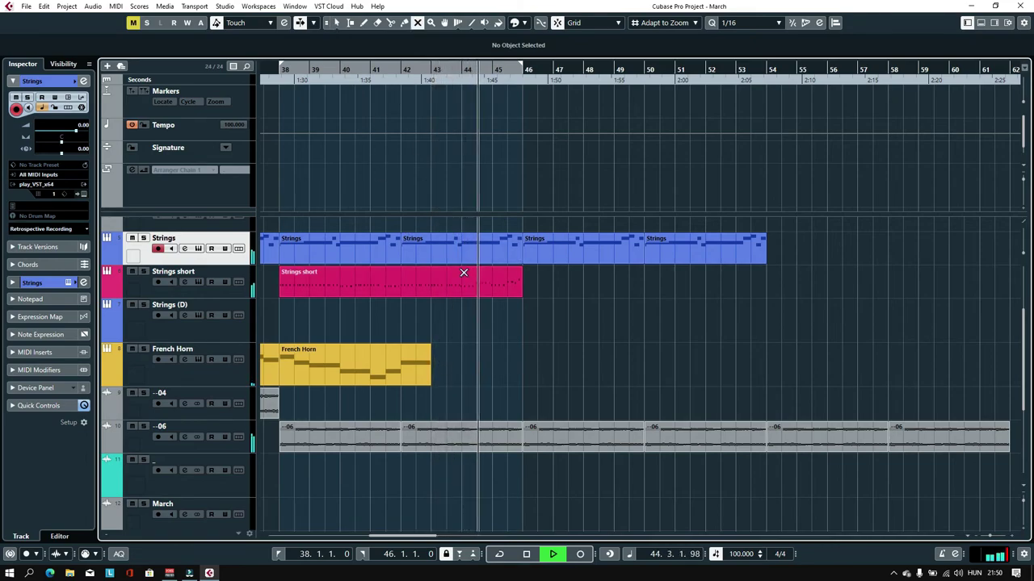
left_click(471, 253)
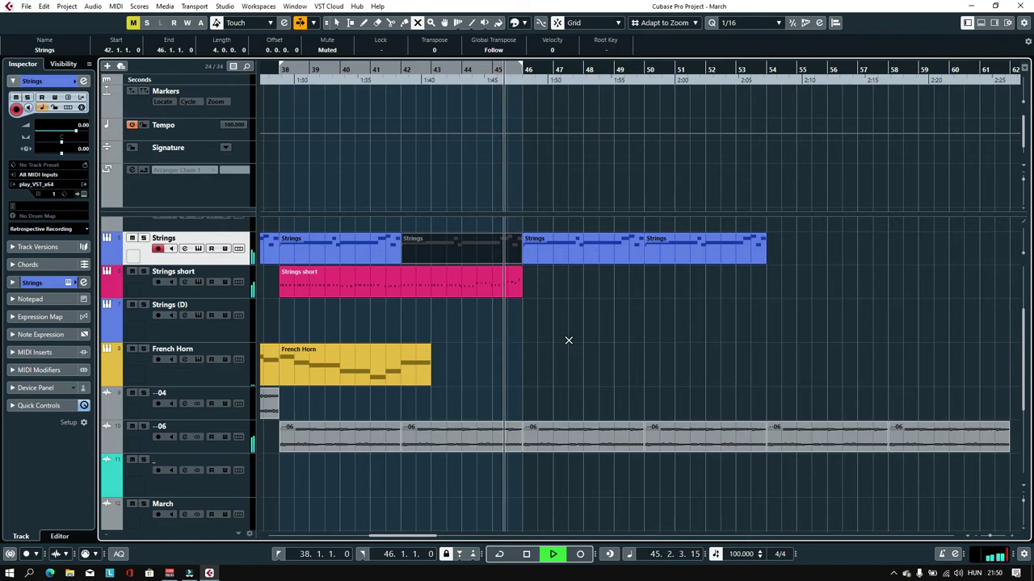
key("1")
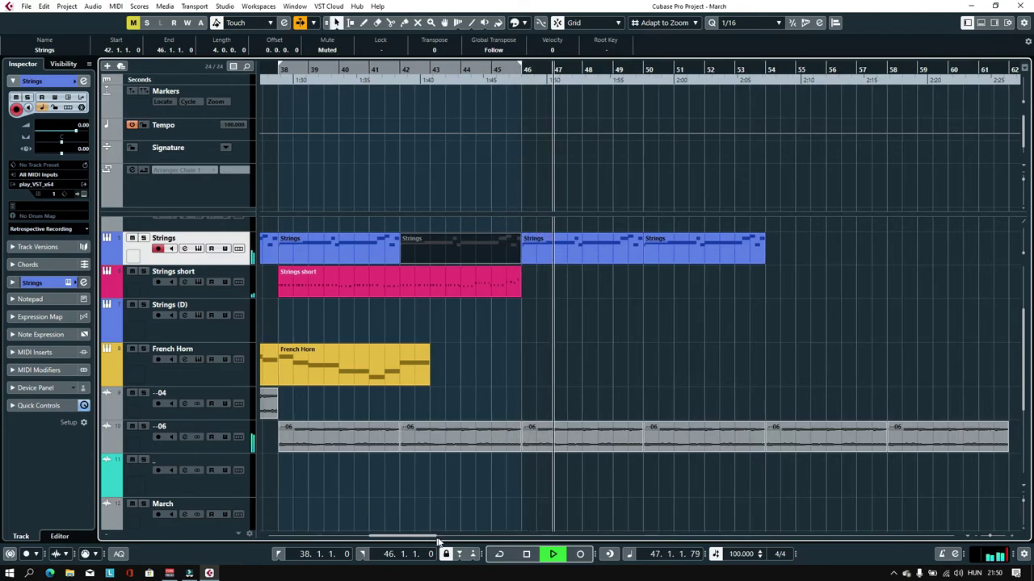
Step: In the Strings part at bar 50, split the first long G#4 at 50.3.1.0 and 51.1.1.0 and raise the middle piece to D#5
left_click_drag(433, 535, 447, 535)
double_click(535, 257)
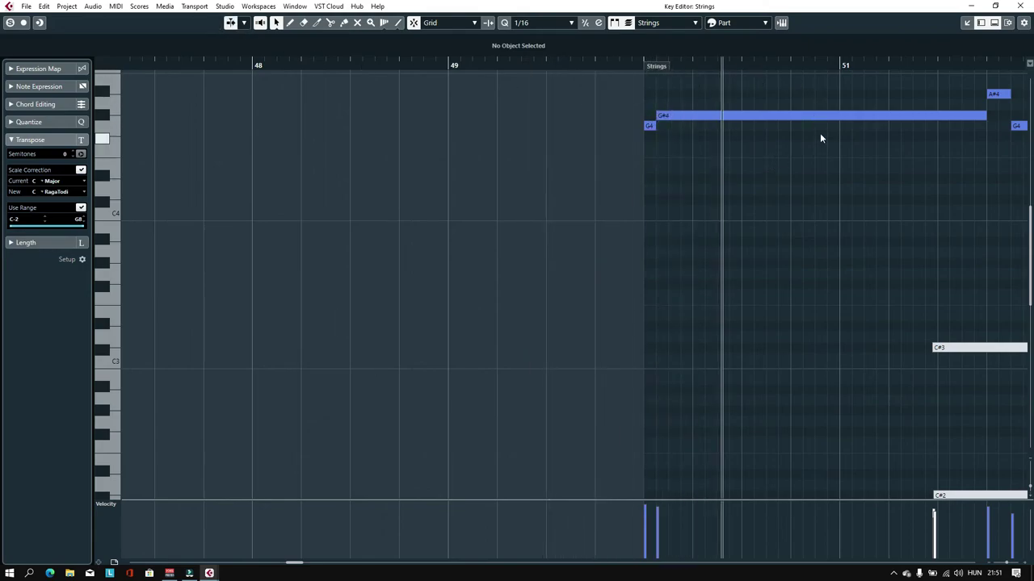
left_click_drag(299, 563, 310, 563)
scroll(406, 321, "up", 2)
scroll(406, 317, "up", 2)
left_click_drag(262, 63, 478, 82)
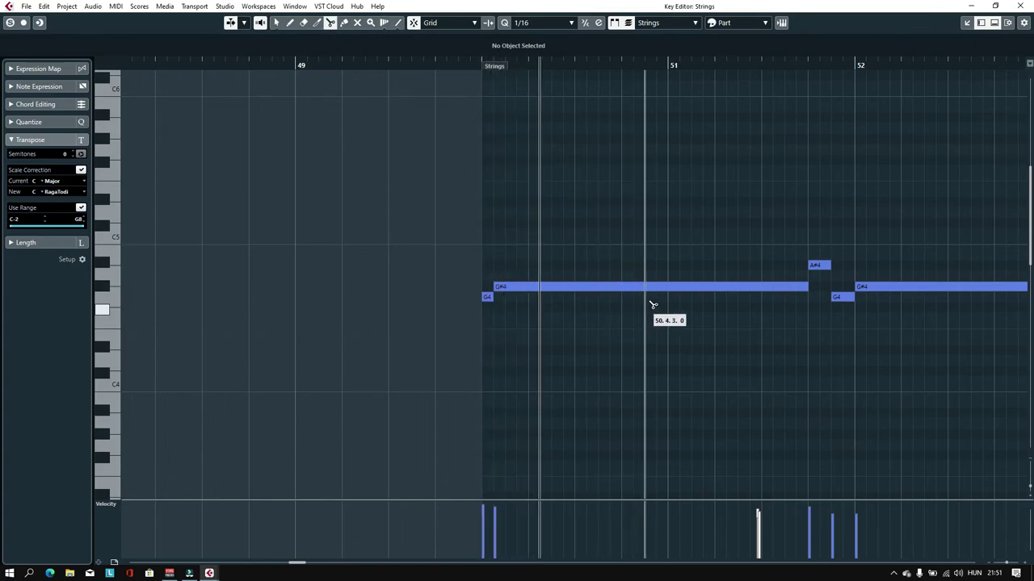
left_click(579, 288)
left_click(668, 289)
key("1")
left_click_drag(626, 288, 629, 211)
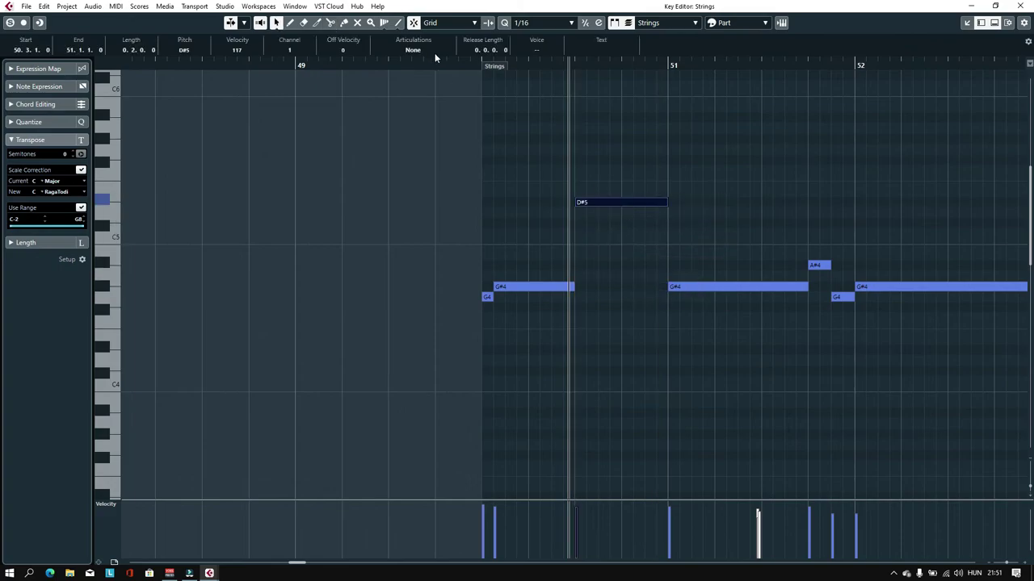
Step: Play the edited Strings melody from bar 50, stop, and replay it from the start of the part
left_click(481, 65)
key("space")
left_click(628, 226)
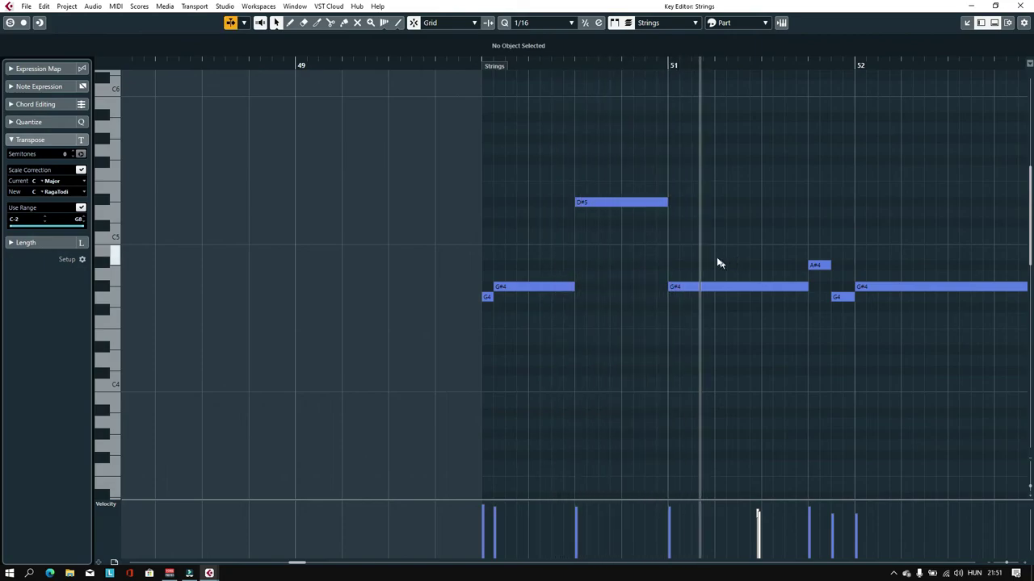
key("space")
left_click(477, 69)
key("space")
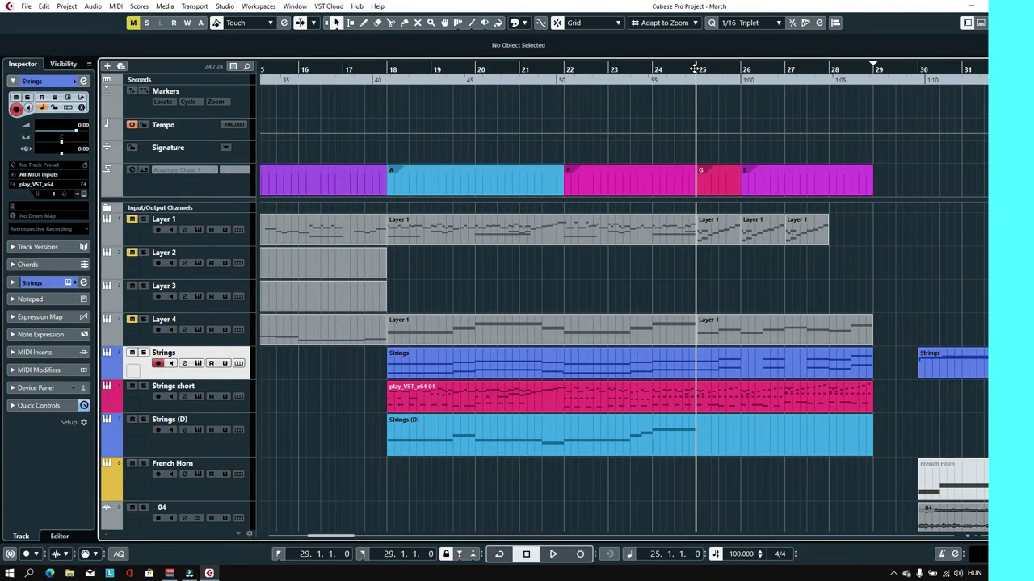
Step: Stop playback, open the Arranger Editor, and move its window clear of the arranger events in the project
key("space")
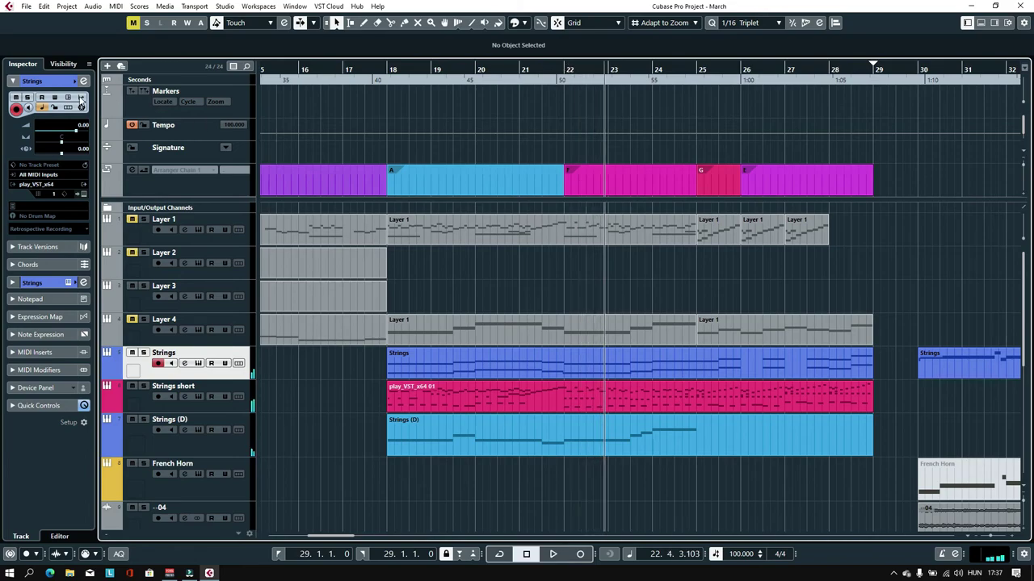
left_click(132, 170)
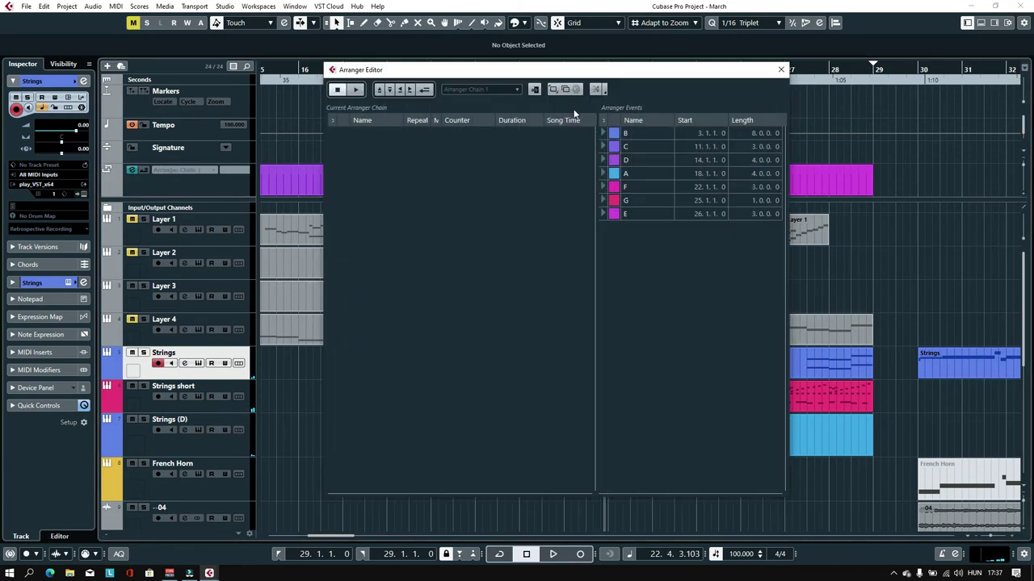
left_click_drag(575, 75, 704, 224)
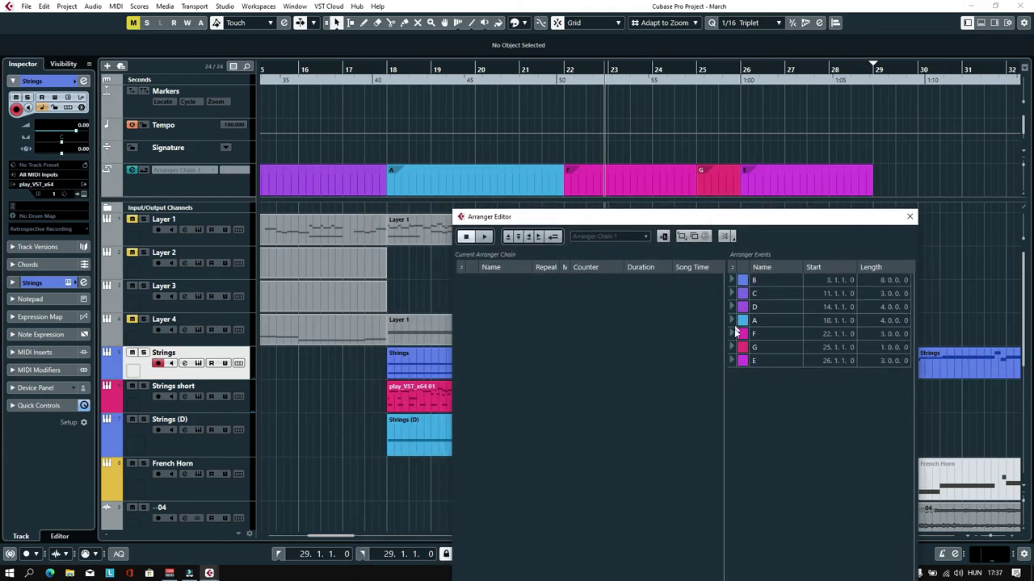
Step: Activate the arranger event A and build the arranger chain in the order A, F, G, F, G, E
left_click(733, 321)
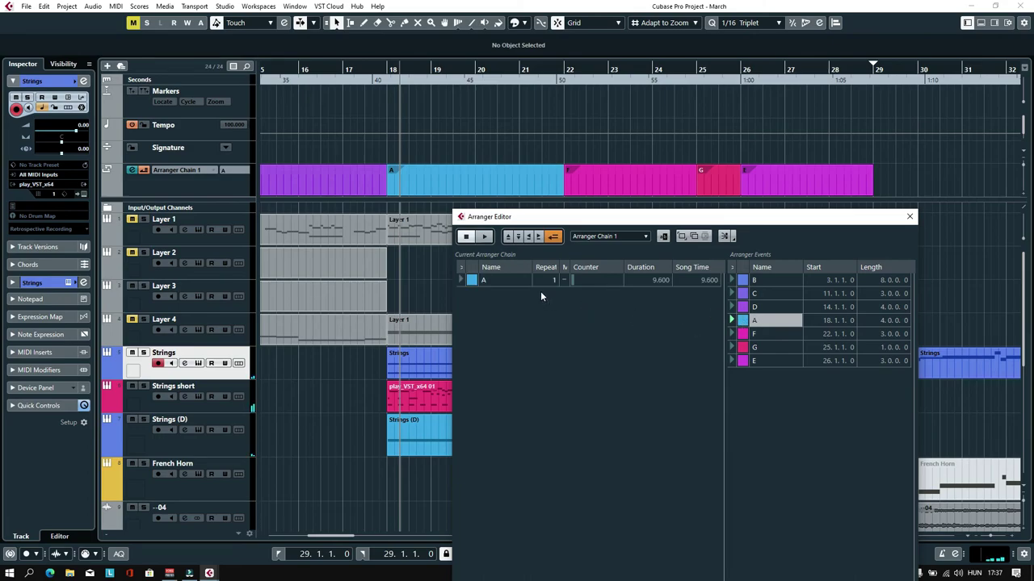
left_click_drag(520, 303, 523, 303)
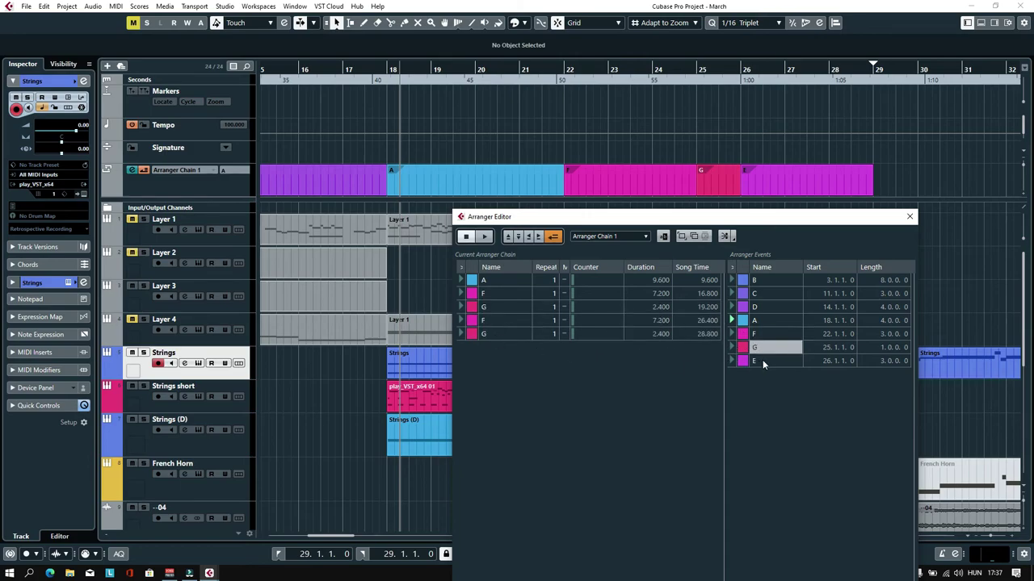
left_click_drag(517, 356, 516, 356)
Step: Play the arranger chain from its first A entry, move the Arranger Editor clear of the track list, and stop playback
left_click(461, 279)
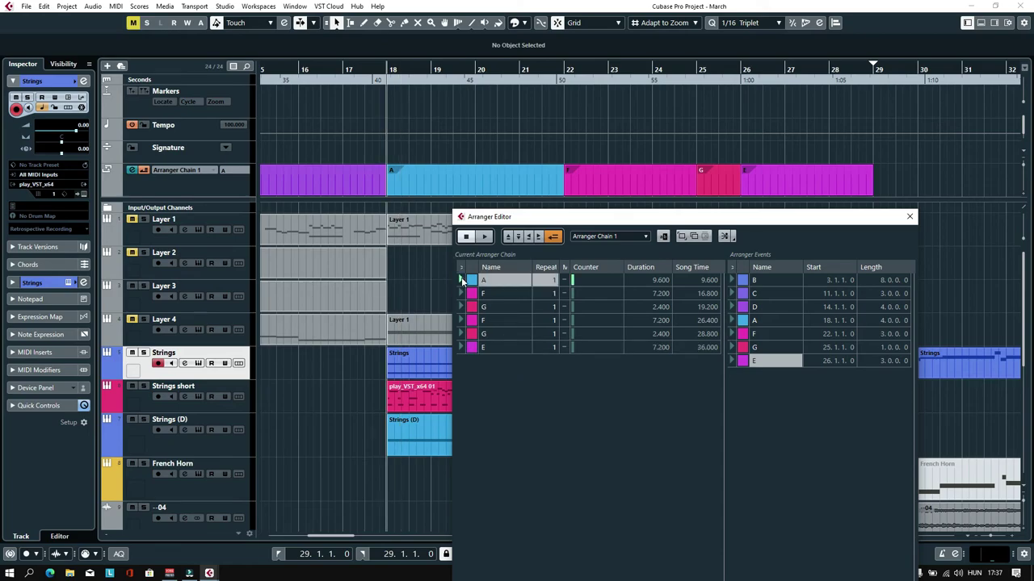
left_click_drag(569, 223, 128, 67)
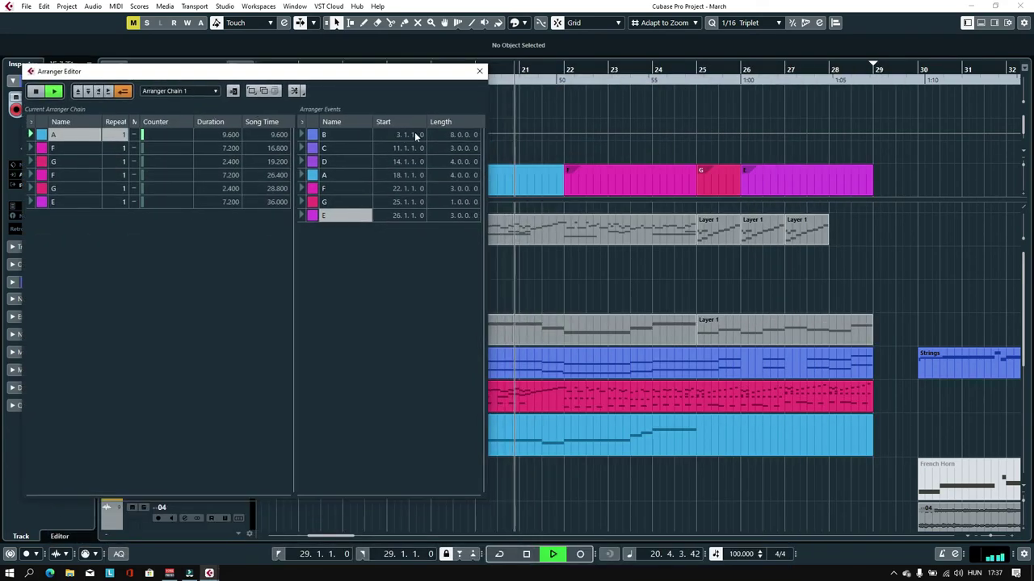
left_click_drag(291, 77, 355, 71)
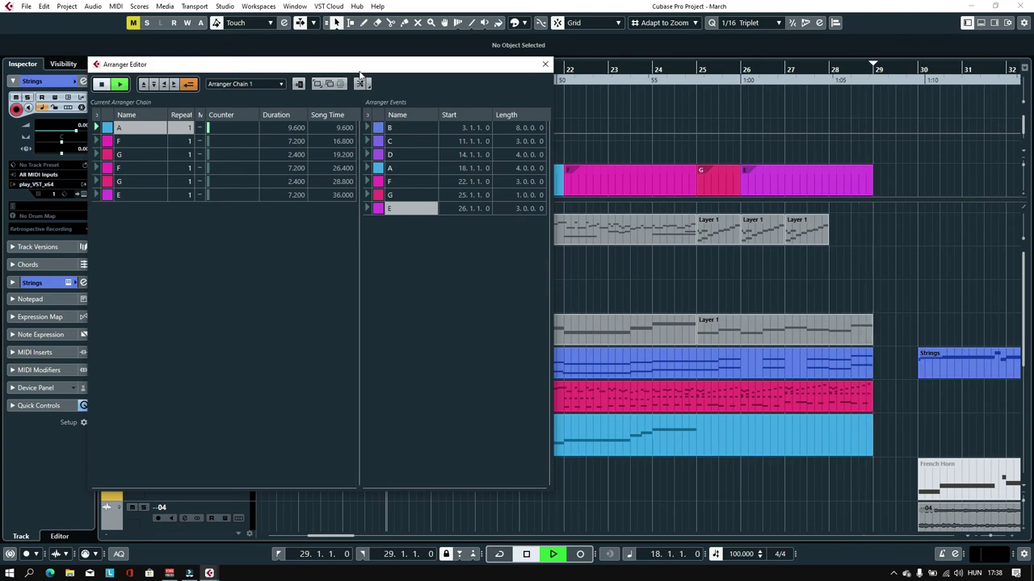
left_click_drag(341, 64, 746, 79)
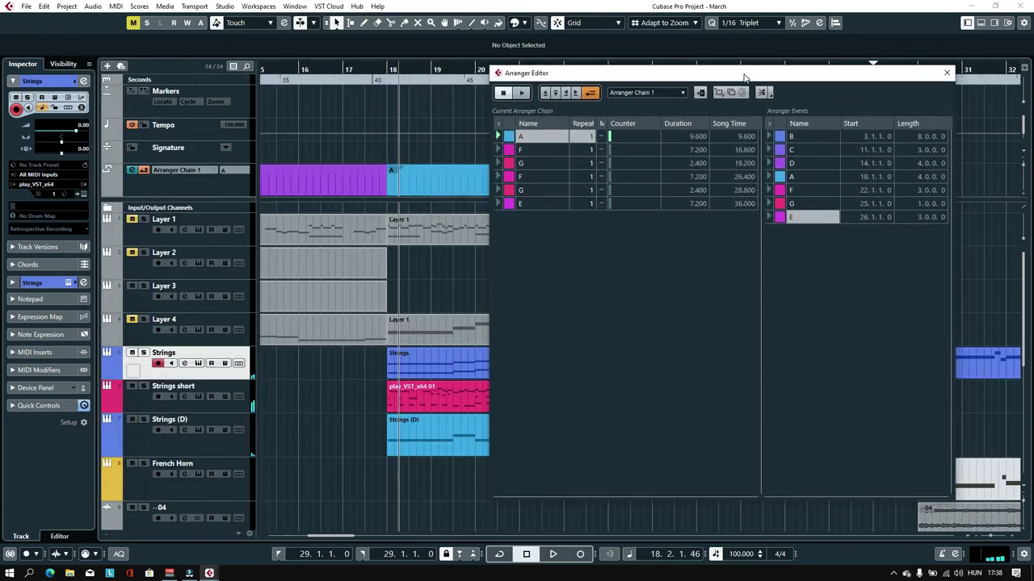
Step: Unmute Layer 1, Layer 2 and Layer 4 and play the layered arrangement from bar 18
left_click(133, 219)
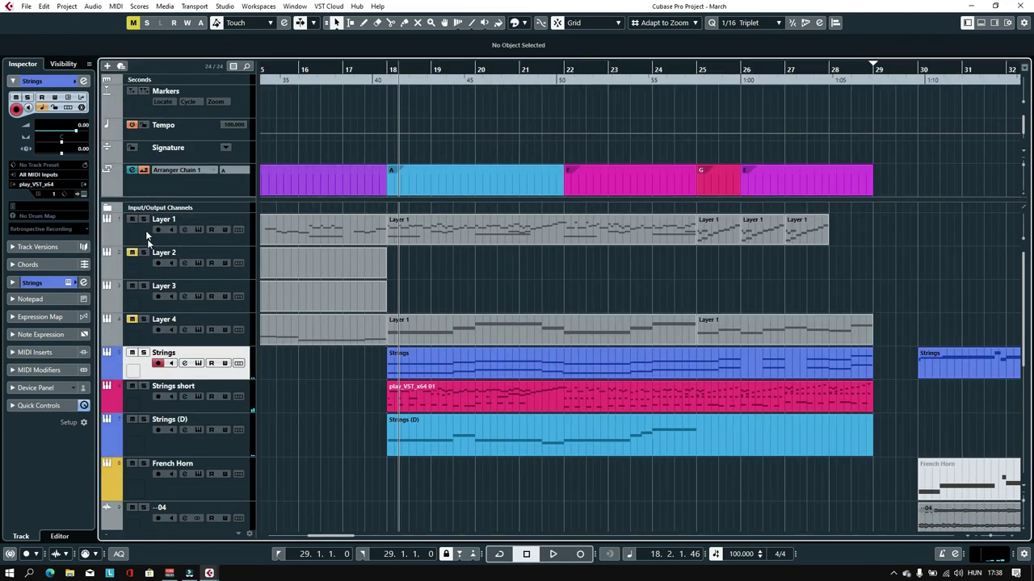
scroll(335, 459, "down", 4)
scroll(340, 468, "up", 4)
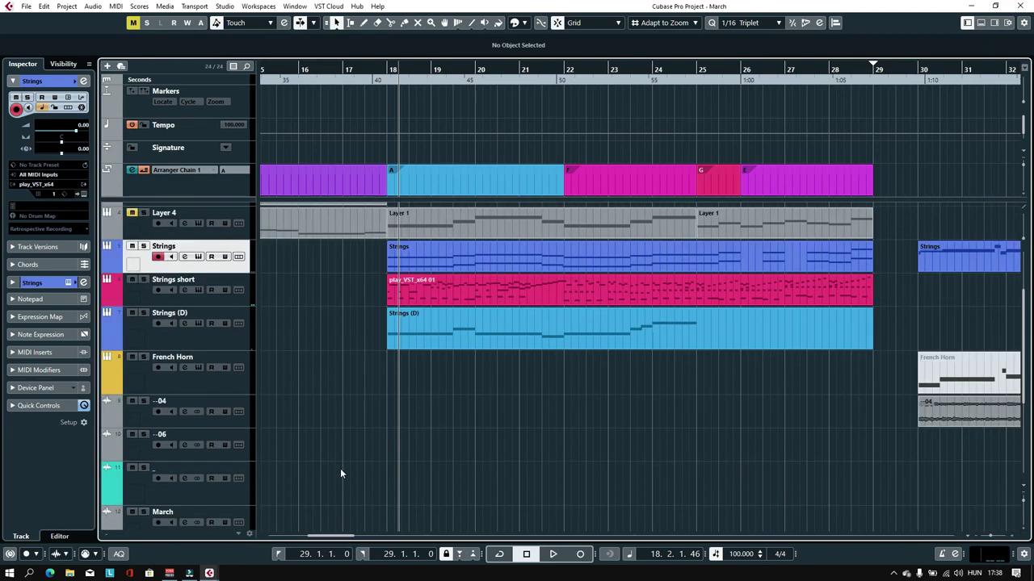
left_click_drag(239, 65, 356, 90)
left_click_drag(867, 99, 412, 66)
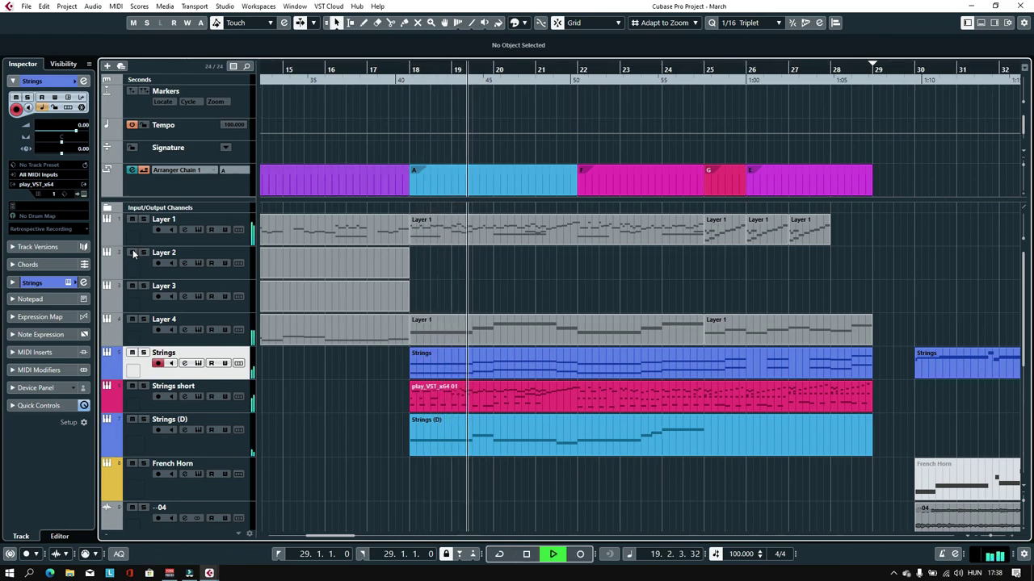
Step: Mute Layer 1 and Layer 4, select the Strings (D) track, and restart playback from bar 18
left_click(132, 219)
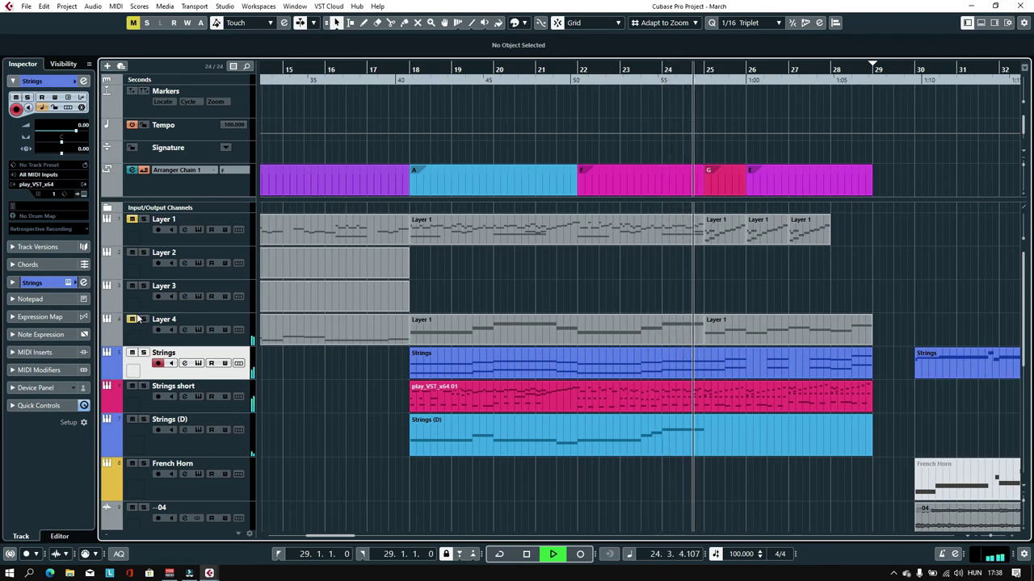
left_click(219, 443)
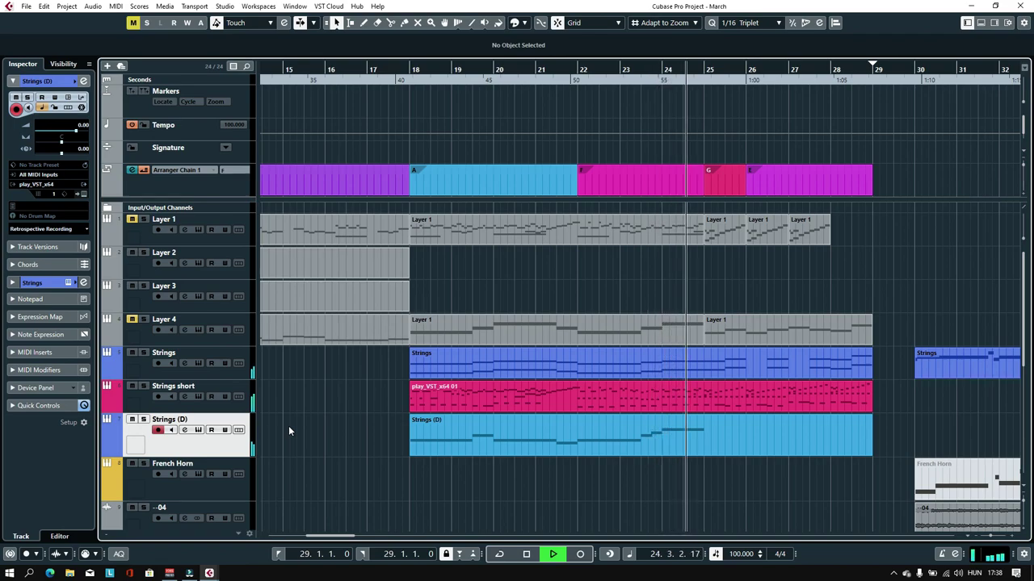
left_click(416, 81)
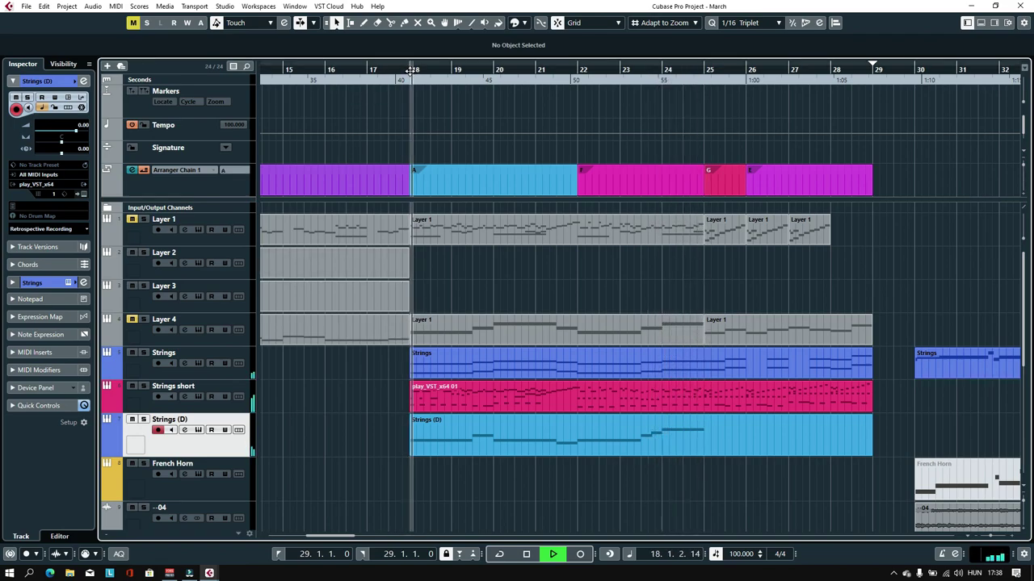